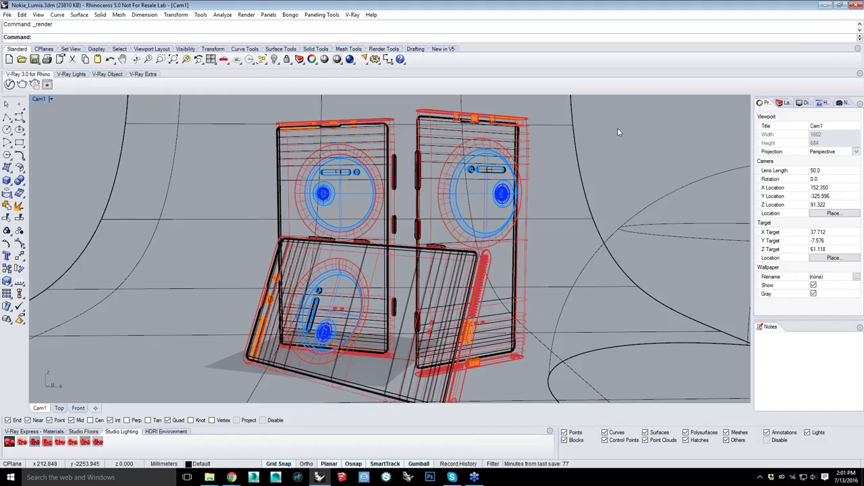
# Open the V-Ray material editor and make the material preview area taller
pyautogui.click(9, 84)
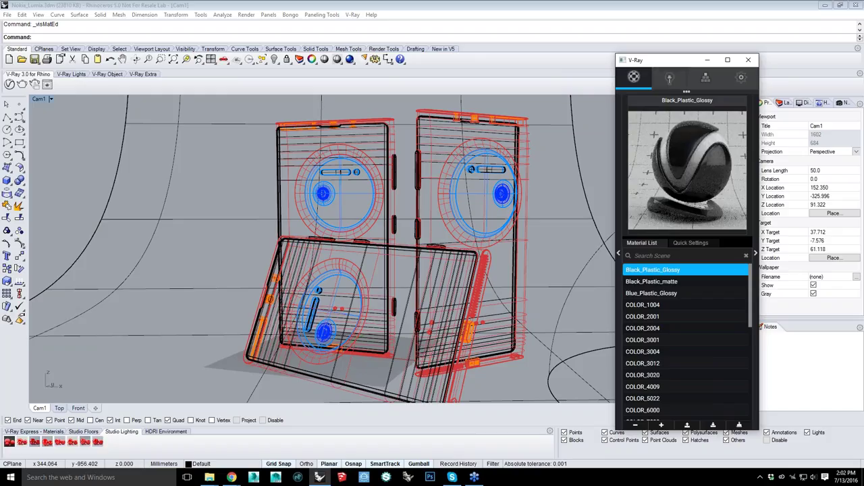
pyautogui.moveTo(675, 60); pyautogui.dragTo(668, 39)
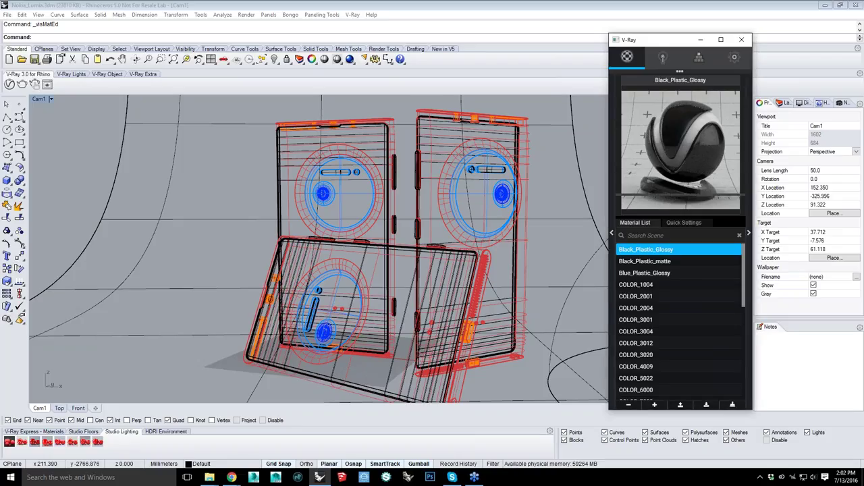
pyautogui.moveTo(679, 215); pyautogui.dragTo(679, 244)
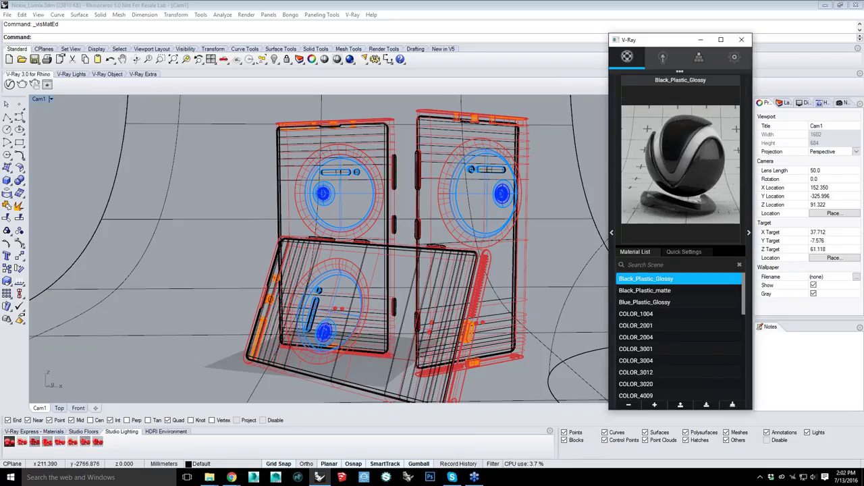
# Expand the material library, group Categories with Library in one pane, and list the library materials
pyautogui.click(612, 232)
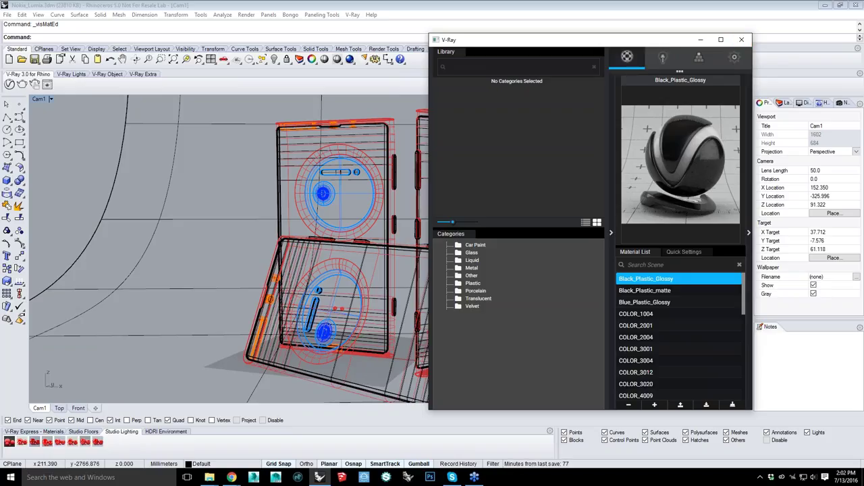
pyautogui.moveTo(451, 234); pyautogui.dragTo(513, 75)
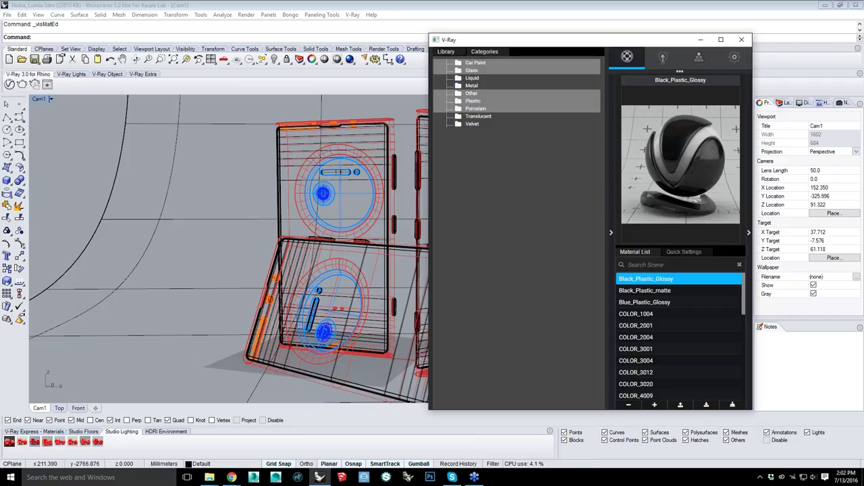
pyautogui.click(446, 51)
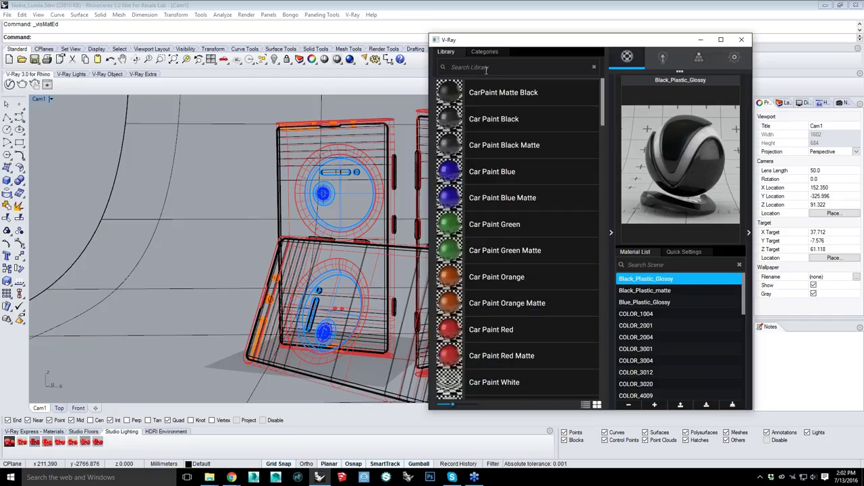
# Search the material library for "blue plastic" and add Blue Plastic to the scene's material list
pyautogui.click(486, 68)
pyautogui.write('blue plastic')
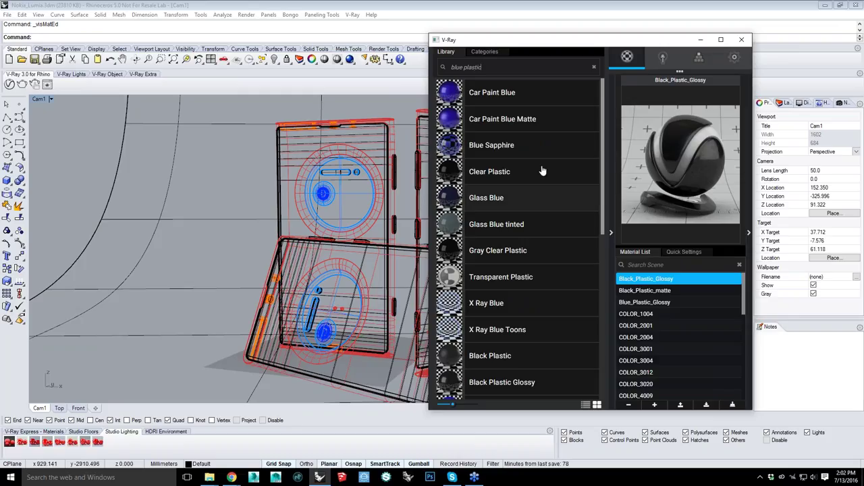
pyautogui.scroll(-5, 526, 230)
pyautogui.scroll(-1, 526, 230)
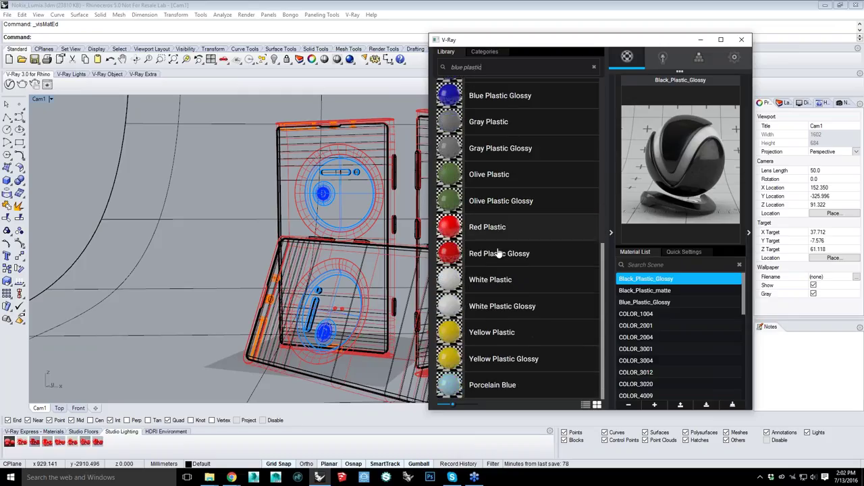
pyautogui.scroll(5, 498, 253)
pyautogui.moveTo(498, 250); pyautogui.dragTo(612, 253)
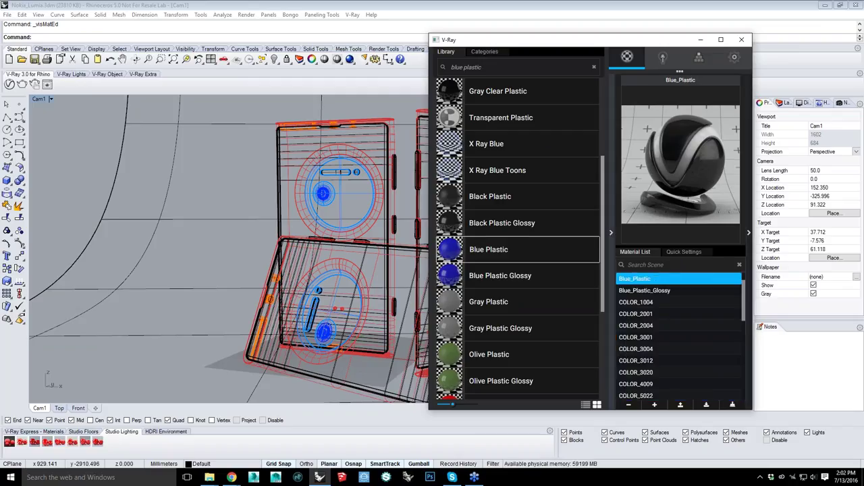
# Collapse the material library and review the quick settings of Blue_Plastic before returning to the material list
pyautogui.click(611, 232)
pyautogui.moveTo(617, 36); pyautogui.dragTo(563, 23)
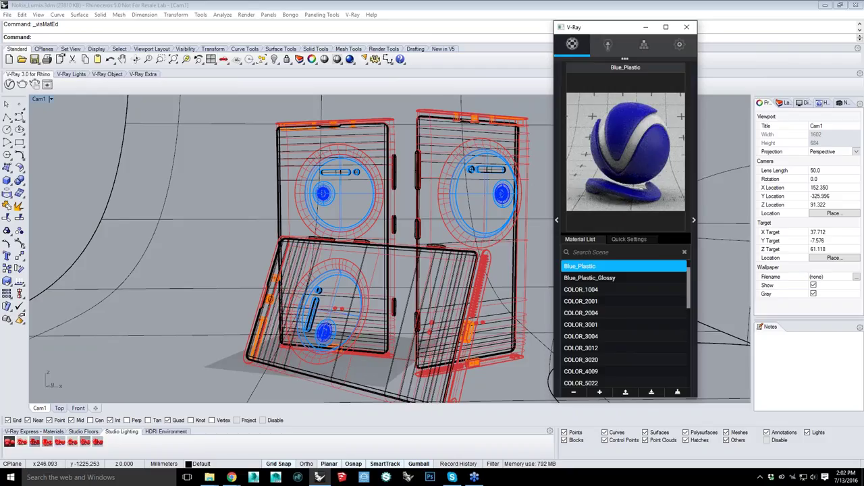
pyautogui.click(629, 239)
pyautogui.scroll(-5, 617, 289)
pyautogui.scroll(3, 624, 279)
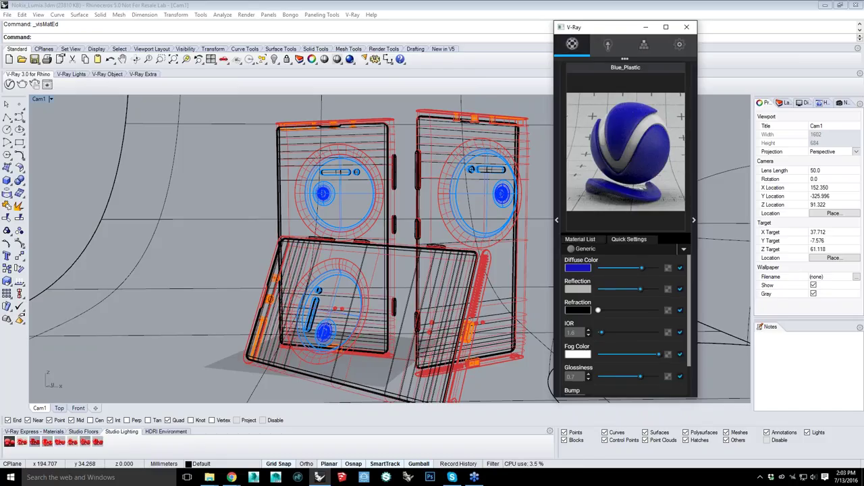
pyautogui.click(580, 239)
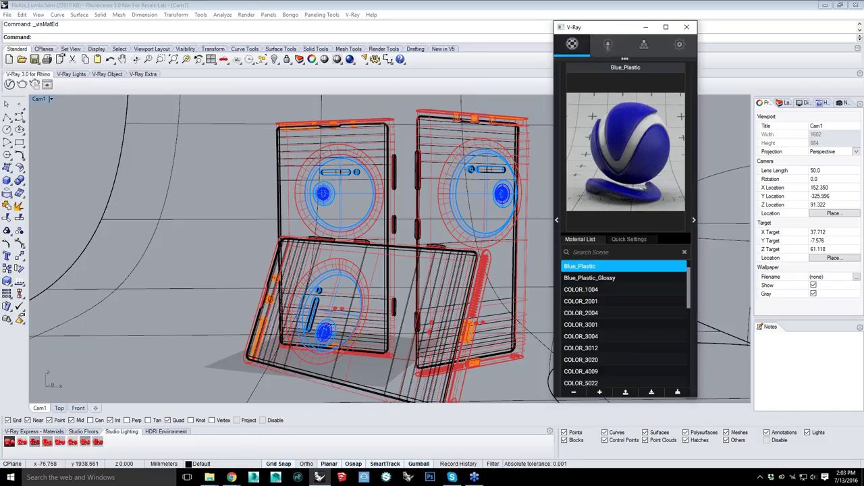
# Browse the scene's lights and examine the Dome Light's parameters, including its Sampling section
pyautogui.click(556, 220)
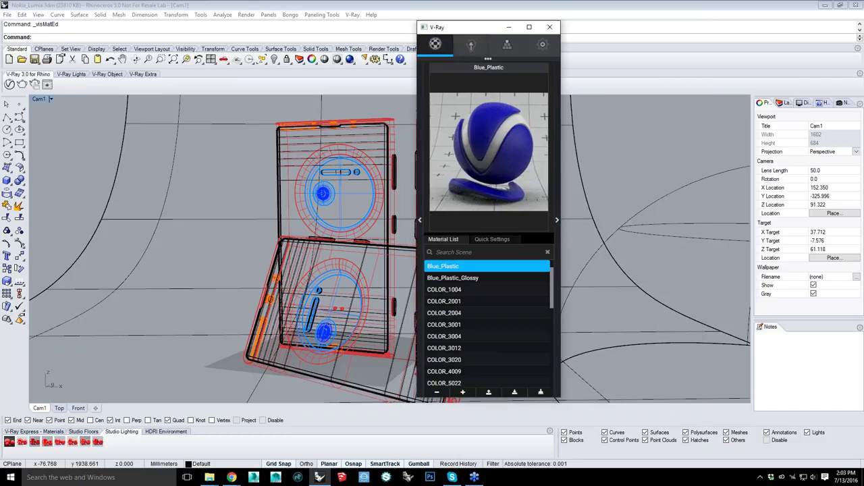
pyautogui.click(472, 45)
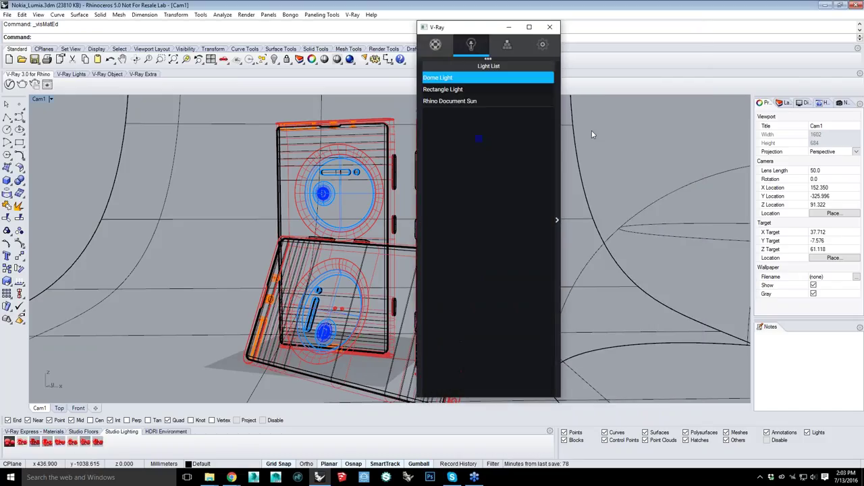
pyautogui.click(443, 89)
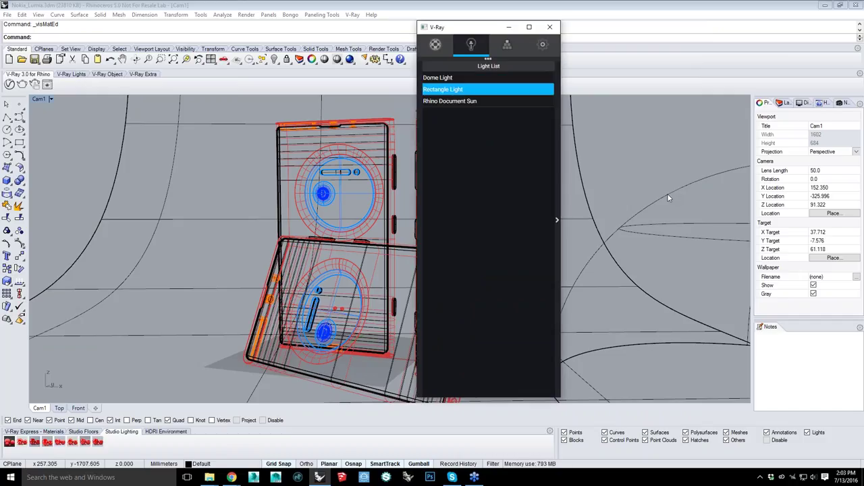
pyautogui.click(671, 130)
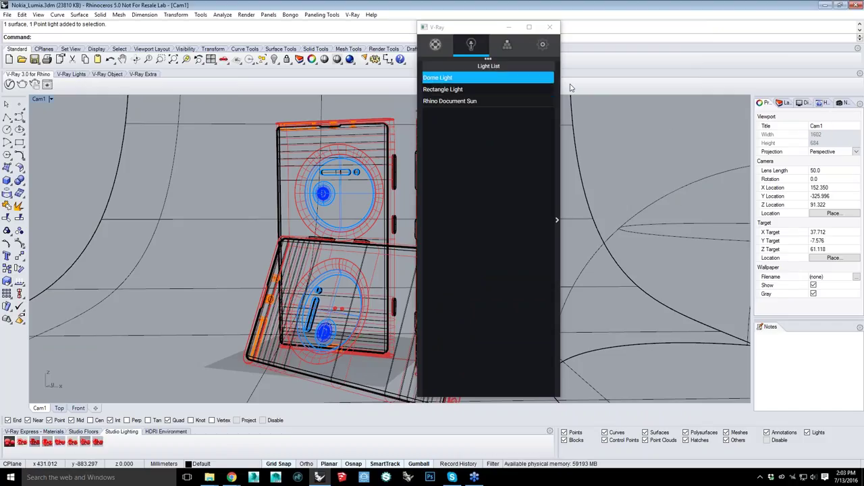
pyautogui.click(465, 30)
pyautogui.click(557, 219)
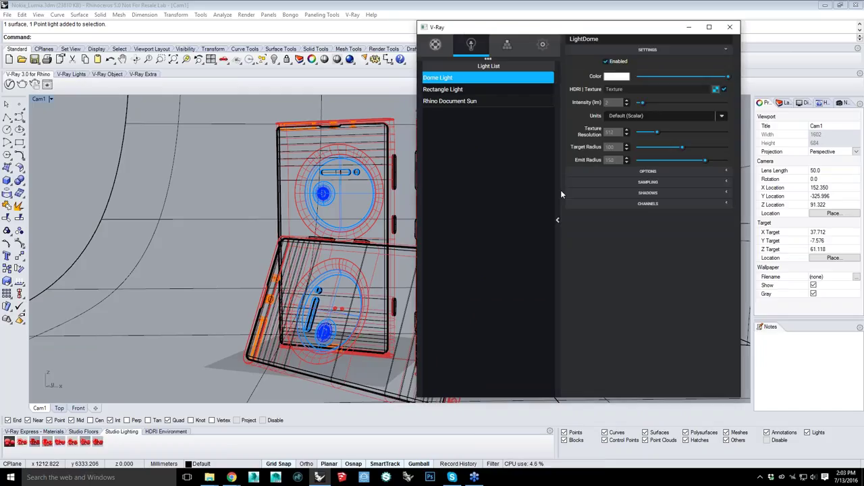
pyautogui.click(649, 187)
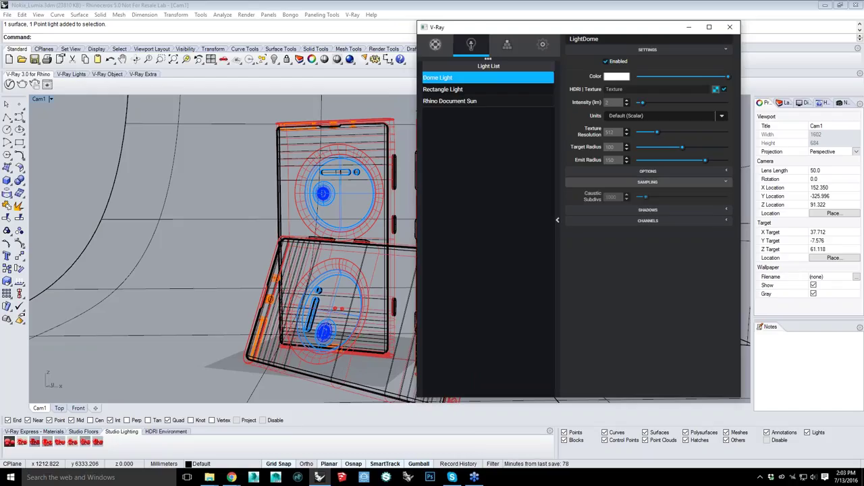
# Inspect the V-Ray geometry list with its parameter area collapsed and show the V-Ray object tools
pyautogui.click(507, 45)
pyautogui.moveTo(507, 27); pyautogui.dragTo(443, 38)
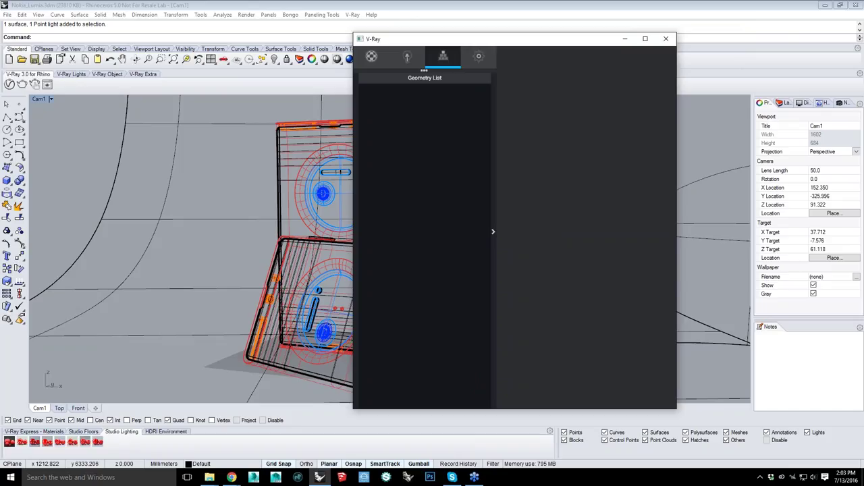
pyautogui.click(492, 231)
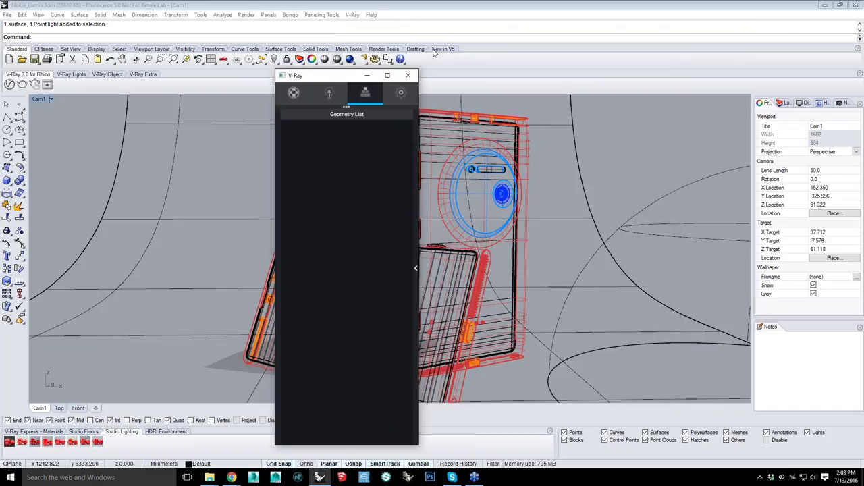
pyautogui.moveTo(324, 74); pyautogui.dragTo(428, 59)
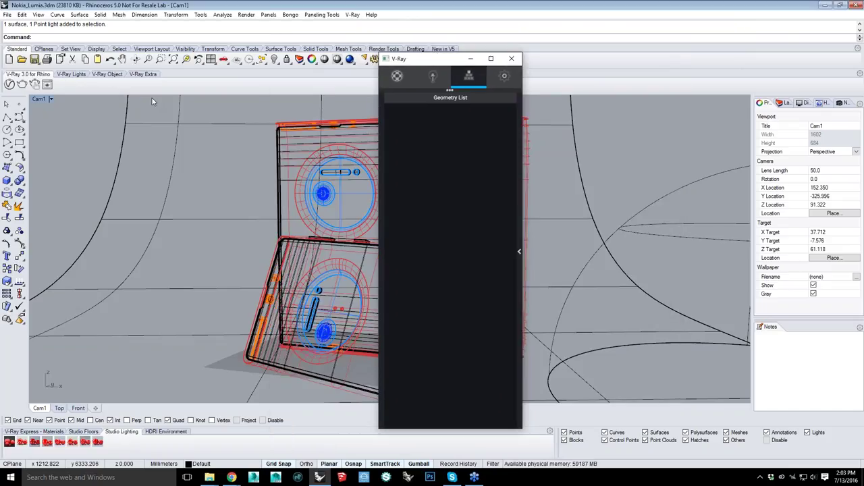
pyautogui.click(107, 73)
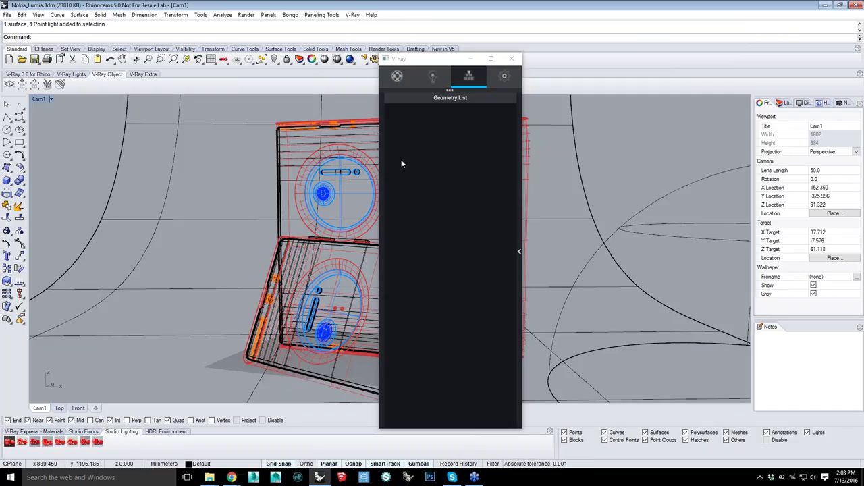
pyautogui.click(508, 85)
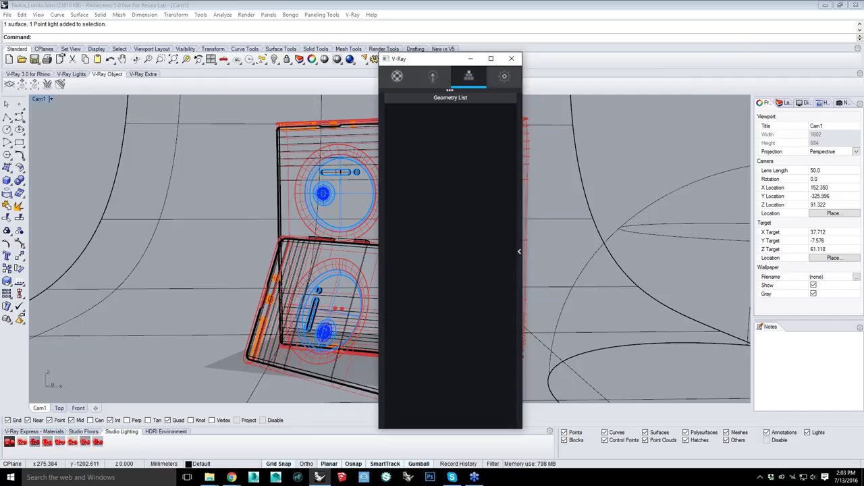
# Open the V-Ray render settings, raise the simple exposure slightly from its darkest end, and start rendering the Cam1 view
pyautogui.click(698, 108)
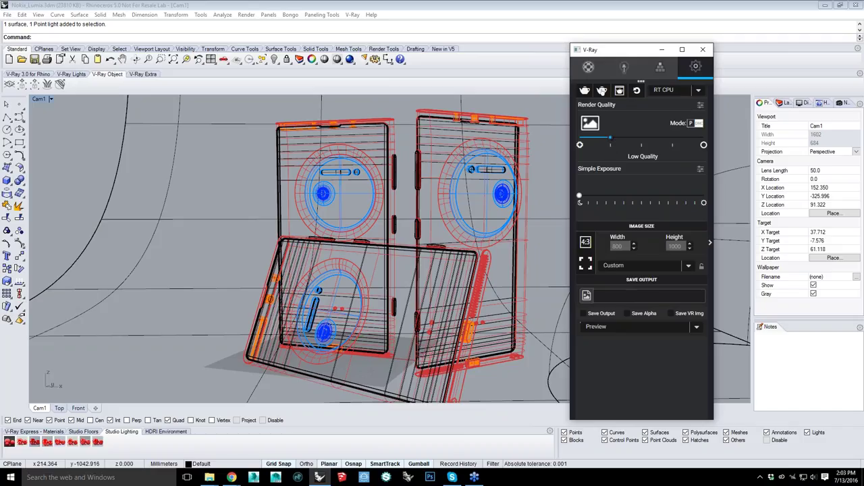
pyautogui.moveTo(579, 195); pyautogui.dragTo(597, 195)
pyautogui.click(22, 85)
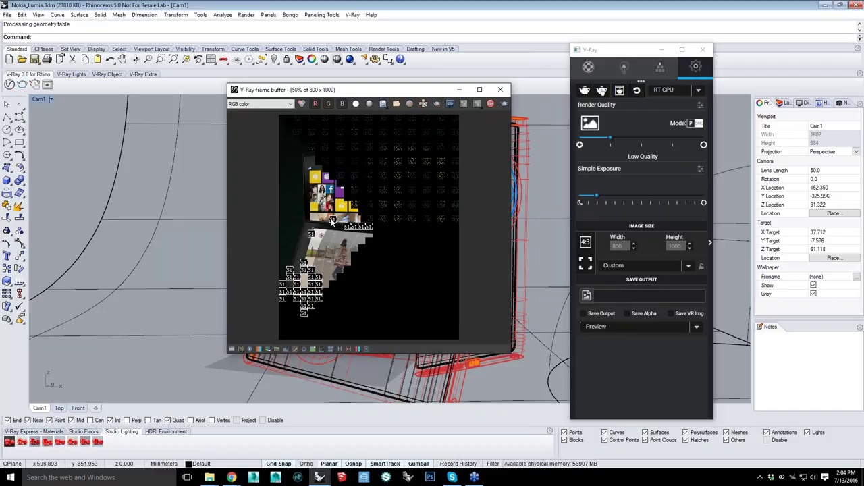
# Brighten the simple exposure to the middle of its range during the render, and stop rendering
pyautogui.click(489, 105)
pyautogui.click(676, 195)
pyautogui.moveTo(676, 195); pyautogui.dragTo(641, 195)
pyautogui.click(506, 105)
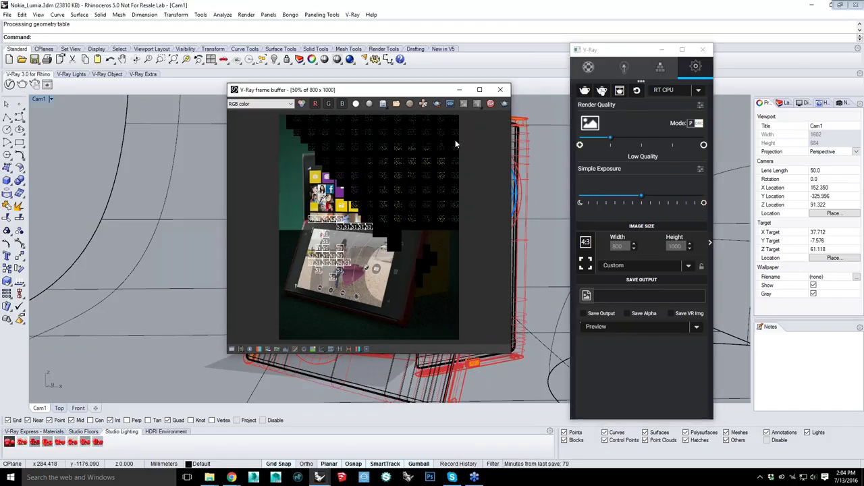
pyautogui.click(491, 105)
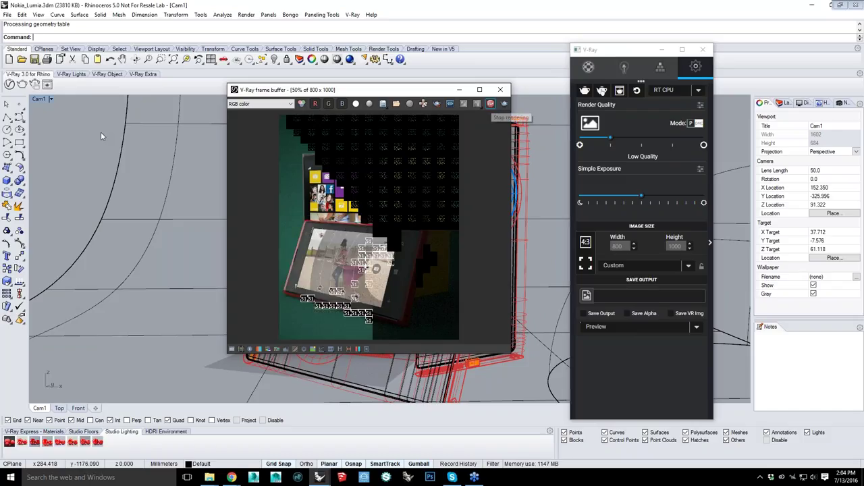
# Start an interactive render of the Cam1 view and set the simple exposure slightly above its midpoint
pyautogui.click(101, 132)
pyautogui.click(34, 84)
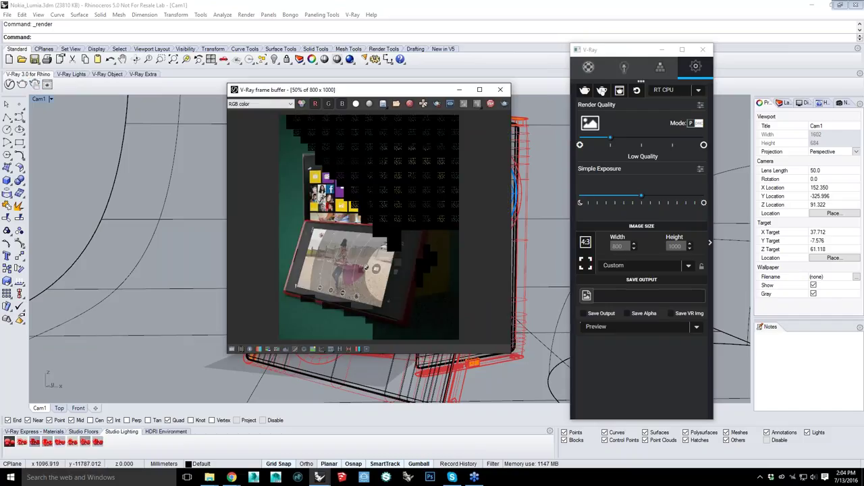
pyautogui.moveTo(641, 201); pyautogui.dragTo(649, 201)
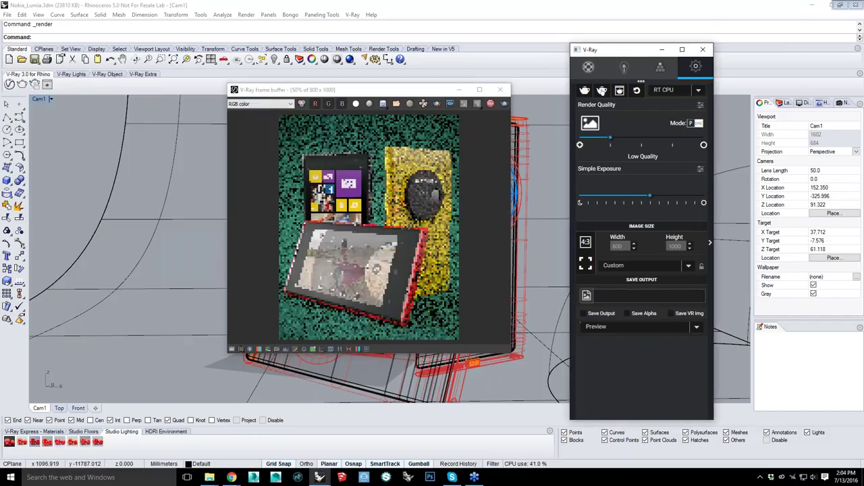
# Reposition and enlarge the V-Ray frame buffer window beside the render settings
pyautogui.moveTo(510, 349); pyautogui.dragTo(531, 349)
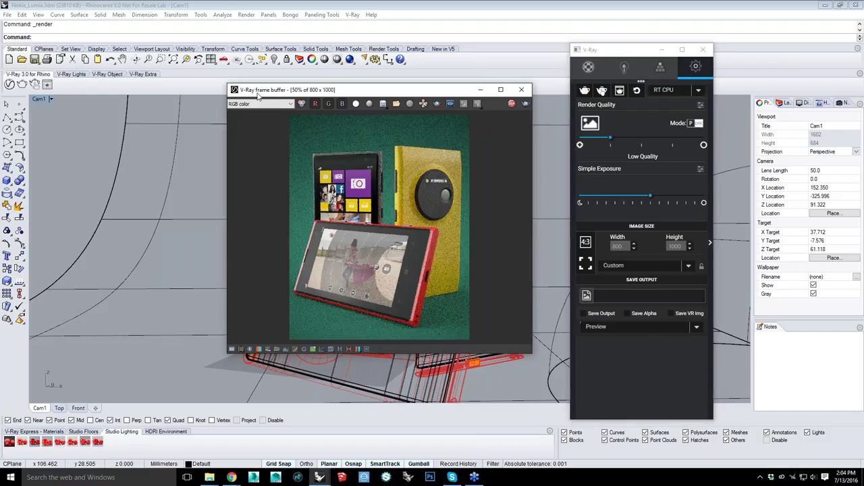
pyautogui.moveTo(382, 89); pyautogui.dragTo(312, 64)
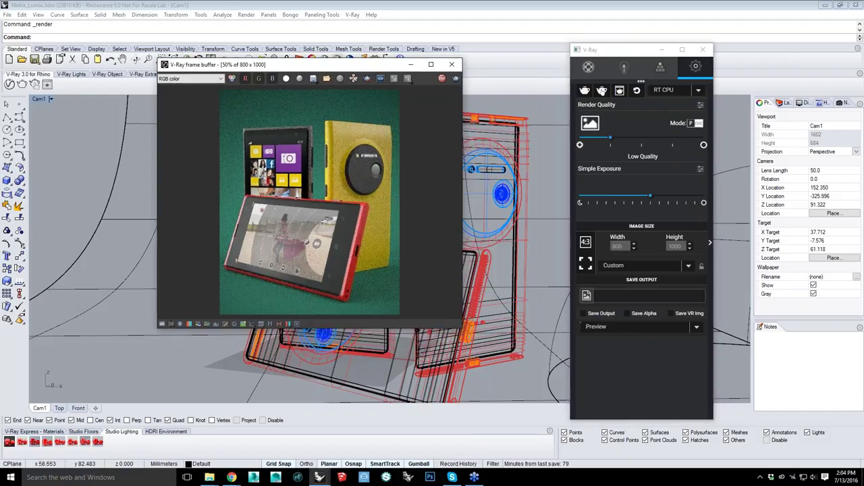
pyautogui.moveTo(461, 328); pyautogui.dragTo(542, 386)
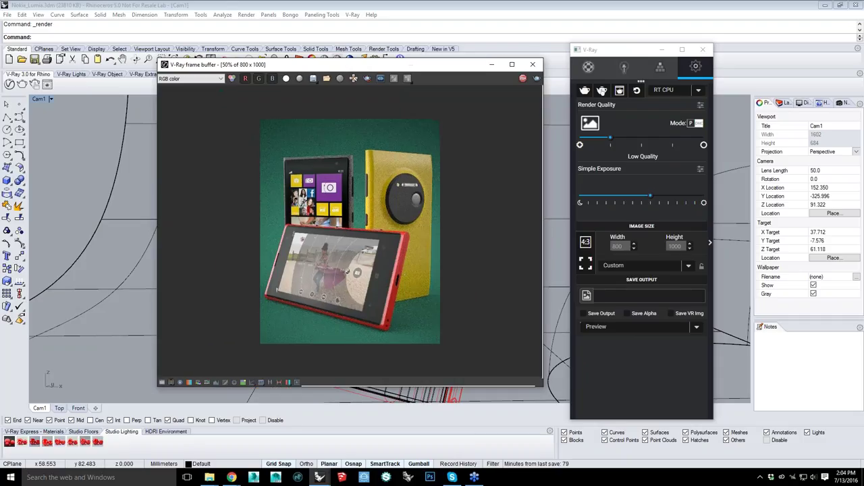
# Raise the simple exposure further toward the bright end, and check the material list before returning to the render settings
pyautogui.click(678, 201)
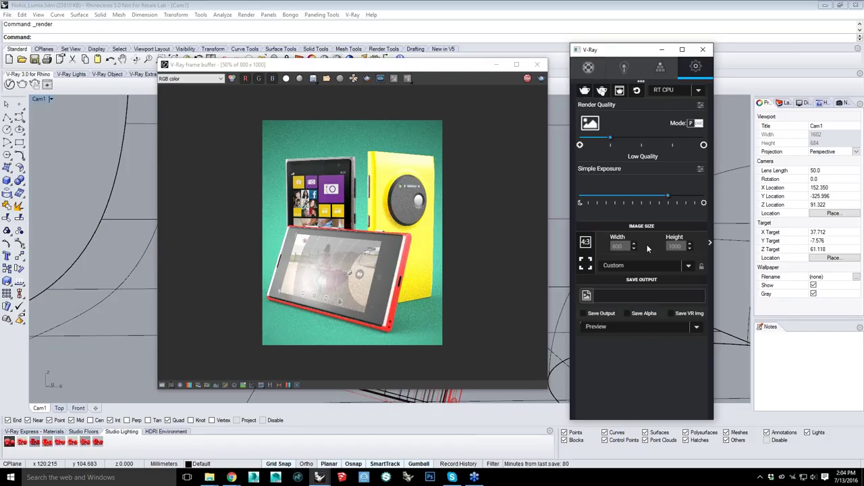
pyautogui.click(588, 67)
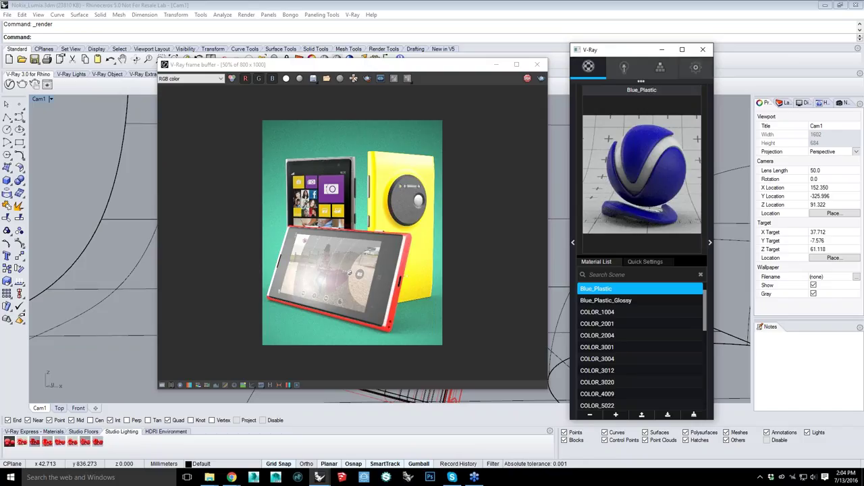
pyautogui.click(696, 67)
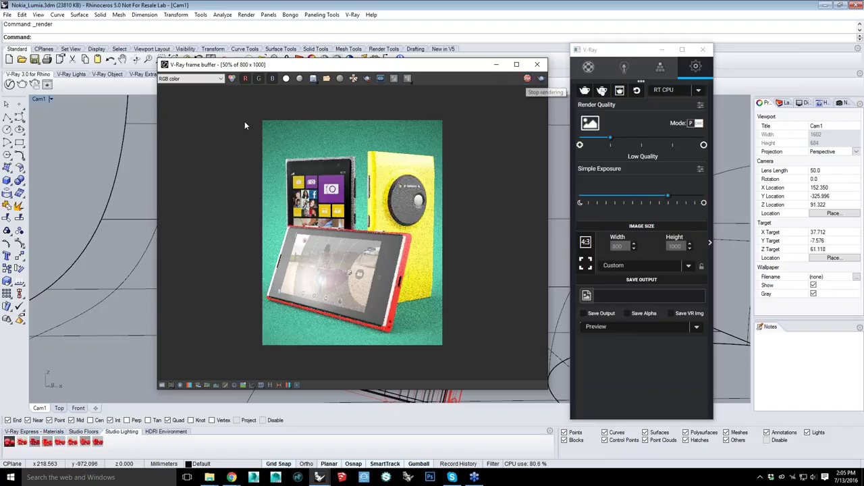
# Stop the interactive rendering and reposition the V-Ray frame buffer window
pyautogui.moveTo(283, 64); pyautogui.dragTo(265, 53)
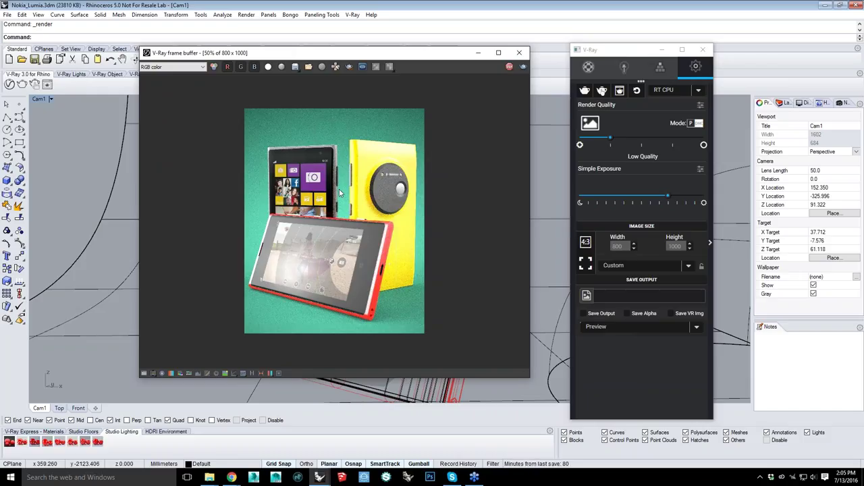
pyautogui.click(508, 66)
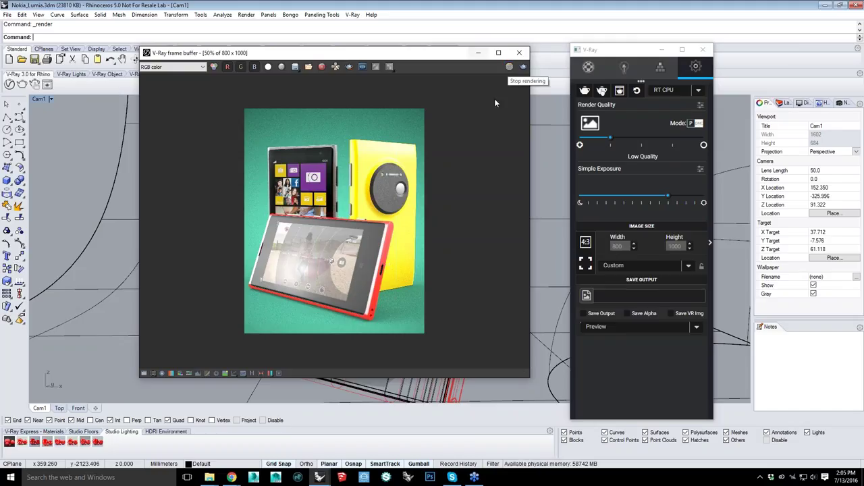
pyautogui.moveTo(445, 52); pyautogui.dragTo(369, 68)
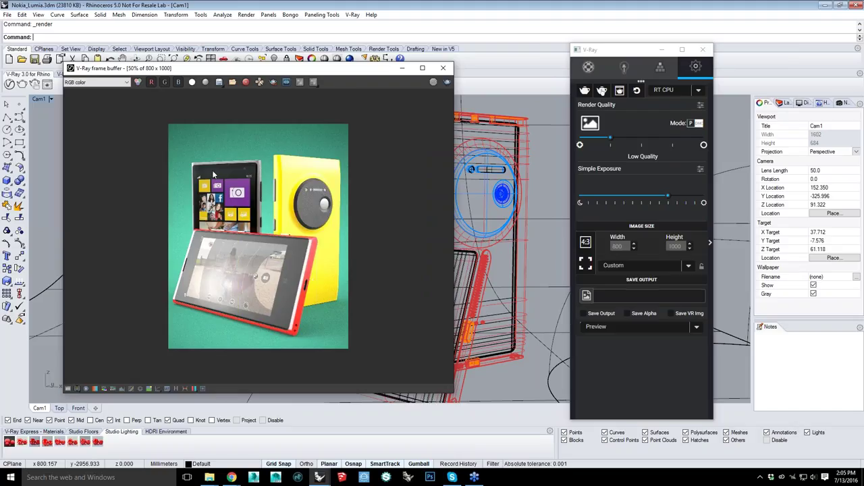
pyautogui.moveTo(213, 68); pyautogui.dragTo(353, 62)
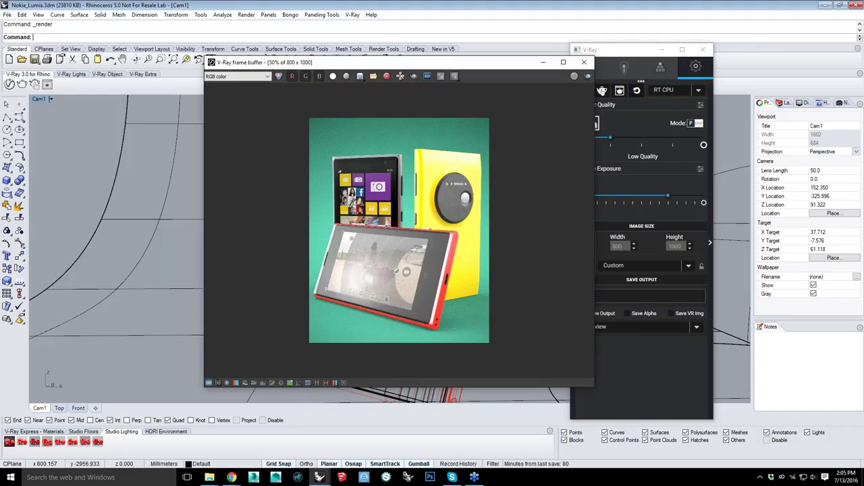
# Show the frame buffer's color corrections and enable Exposure with exposure 0.74, highlight burn 0.51 and contrast 0.16
pyautogui.click(587, 76)
pyautogui.moveTo(364, 62); pyautogui.dragTo(235, 73)
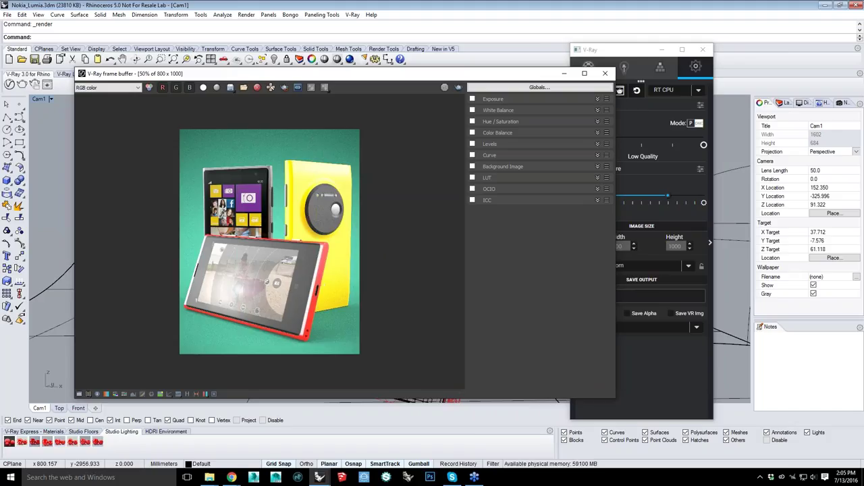
pyautogui.click(489, 99)
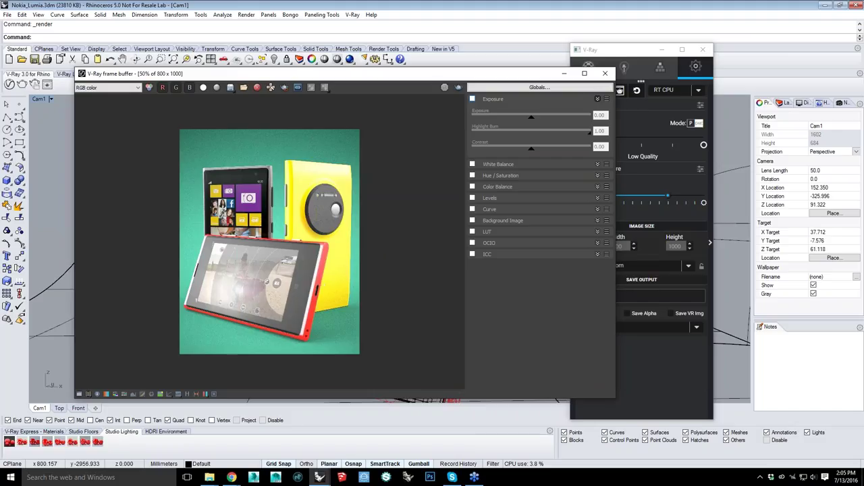
pyautogui.click(473, 99)
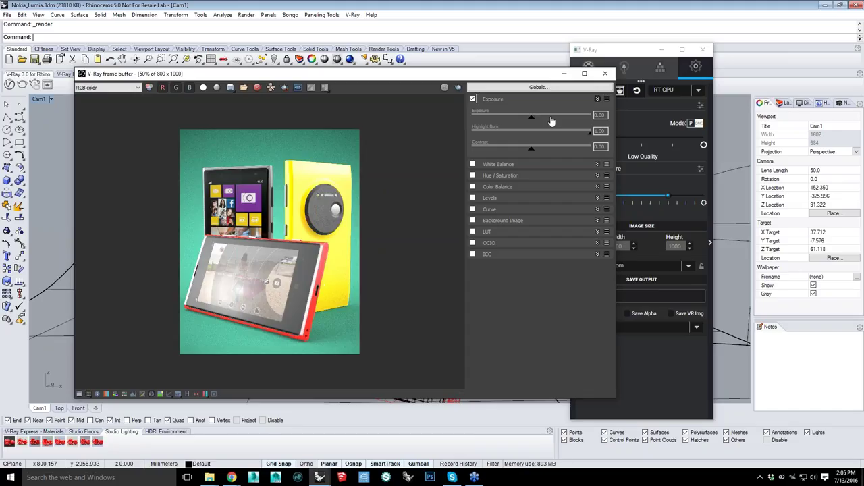
pyautogui.moveTo(530, 117)
pyautogui.mouseDown()
pyautogui.moveTo(542, 120)
pyautogui.moveTo(542, 154)
pyautogui.mouseUp()
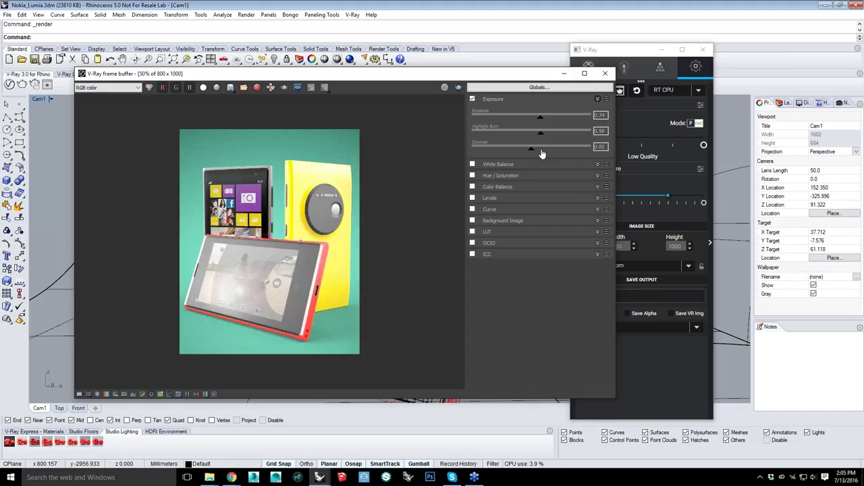
pyautogui.click(541, 150)
pyautogui.click(533, 135)
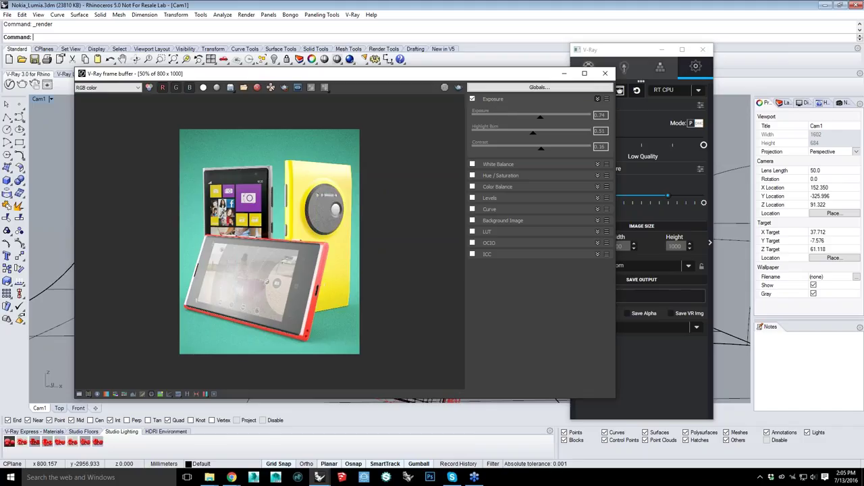
# Undock the color corrections, and try a white balance temperature change before disabling that correction
pyautogui.click(539, 87)
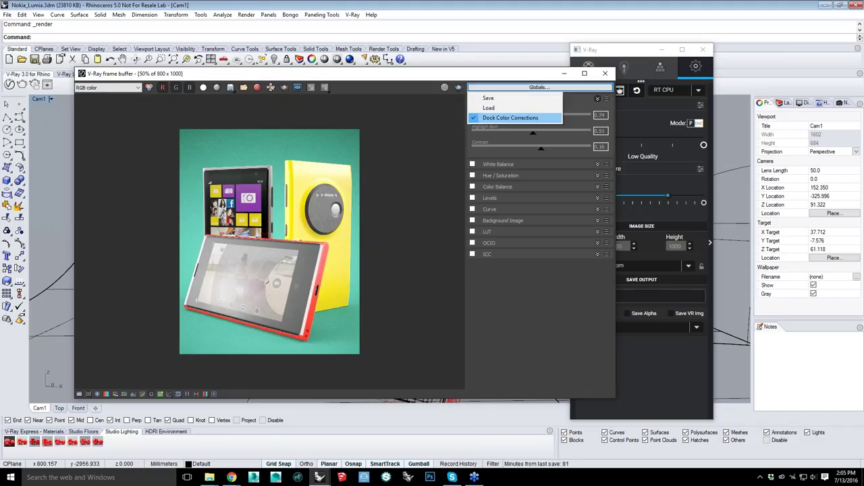
pyautogui.click(510, 117)
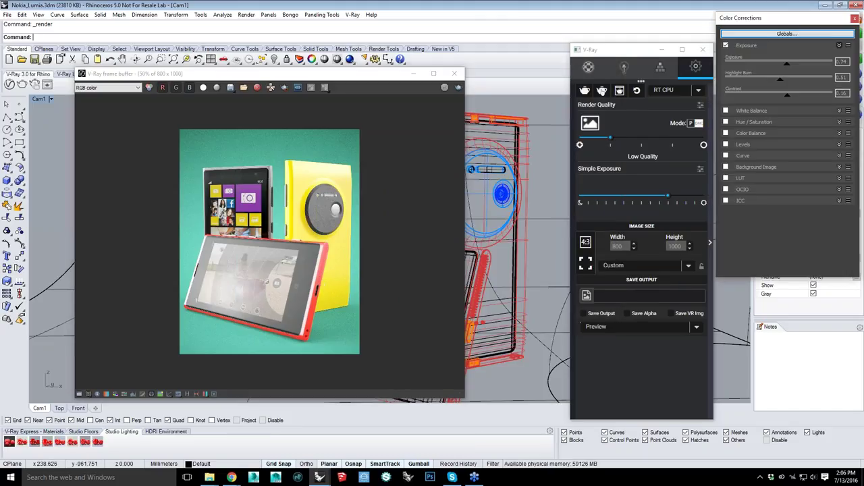
pyautogui.click(727, 110)
pyautogui.moveTo(779, 128); pyautogui.dragTo(773, 128)
pyautogui.click(726, 111)
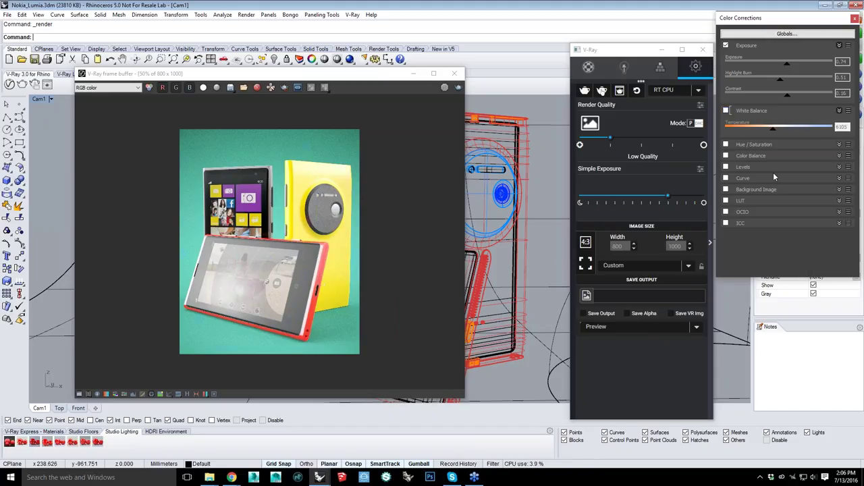
# Enable the Hue / Saturation correction with saturation 0.44, and collapse the expanded correction sections
pyautogui.click(770, 144)
pyautogui.click(726, 144)
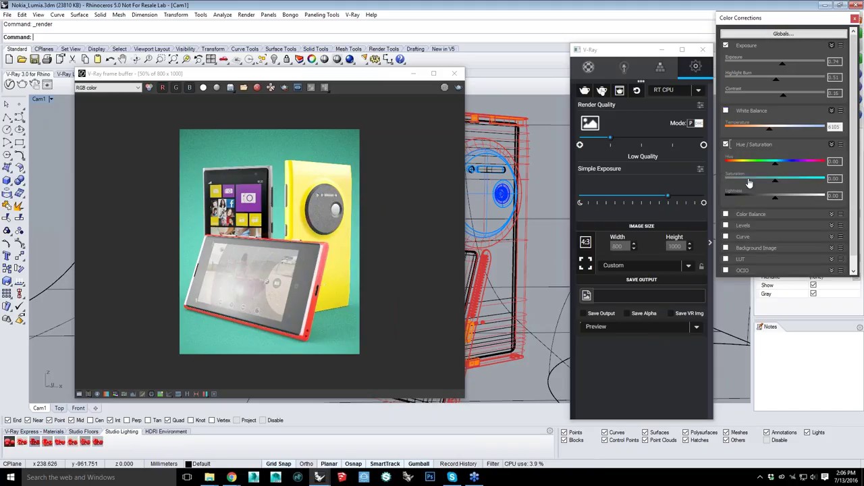
pyautogui.moveTo(775, 179); pyautogui.dragTo(798, 179)
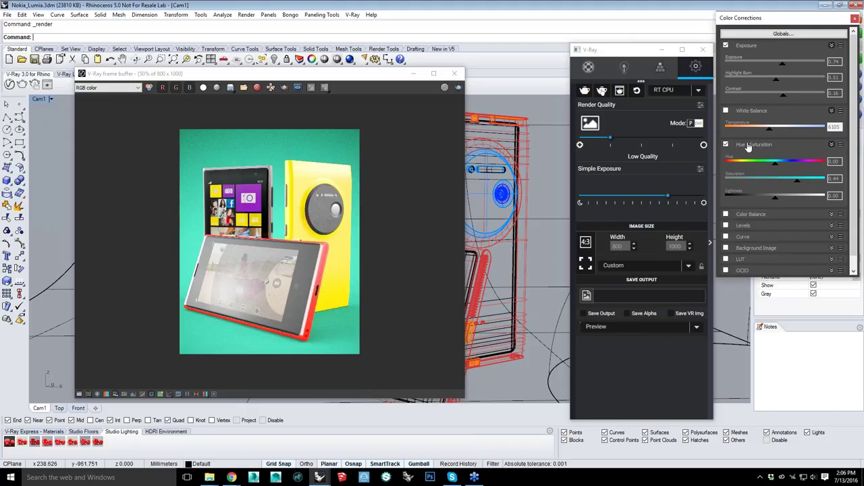
pyautogui.click(750, 145)
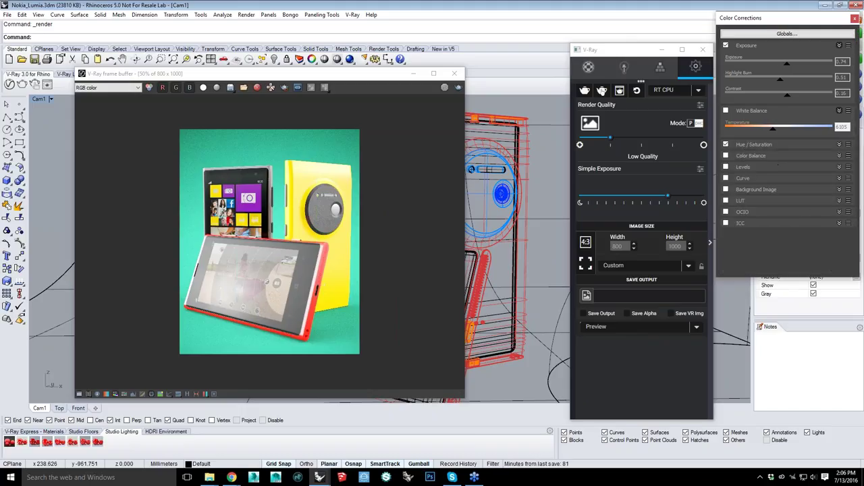
pyautogui.click(751, 111)
pyautogui.click(769, 45)
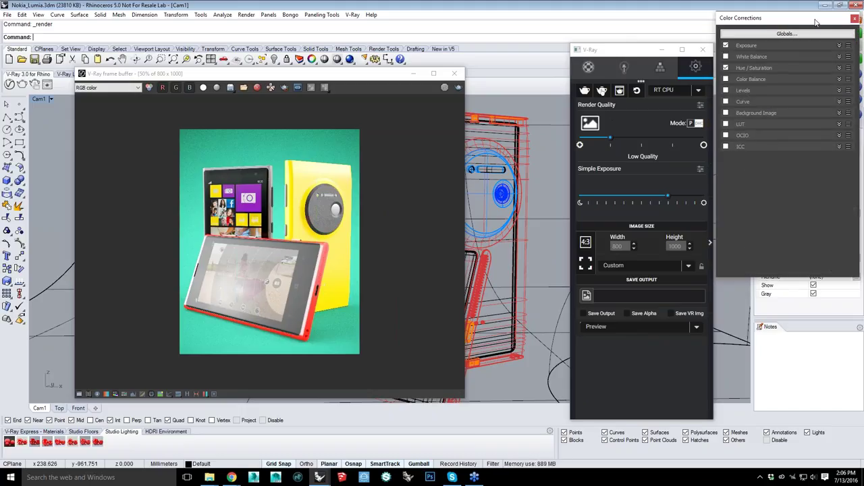
# Dock the color corrections back onto the frame buffer, and rearrange it and the V-Ray editor window
pyautogui.moveTo(815, 22); pyautogui.dragTo(814, 22)
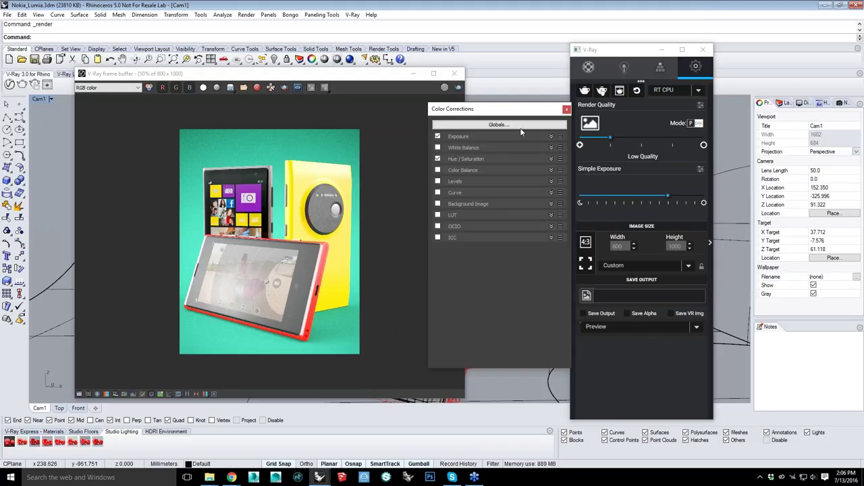
pyautogui.click(500, 124)
pyautogui.click(476, 155)
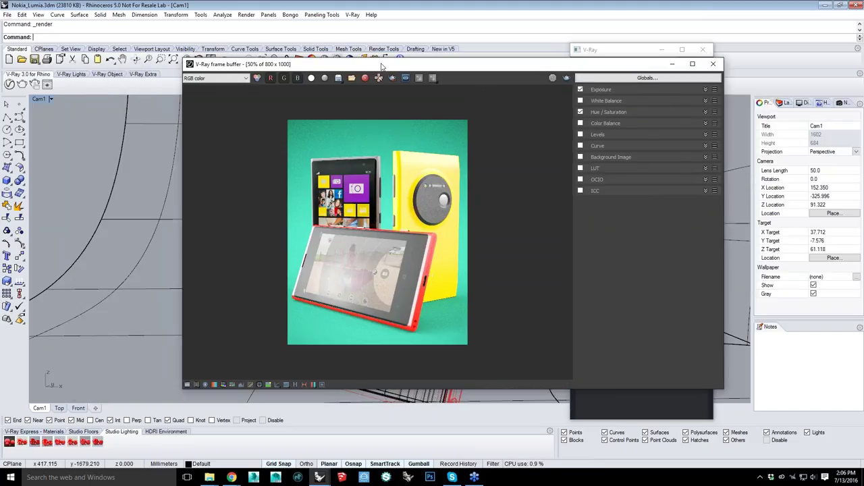
pyautogui.moveTo(382, 67); pyautogui.dragTo(234, 65)
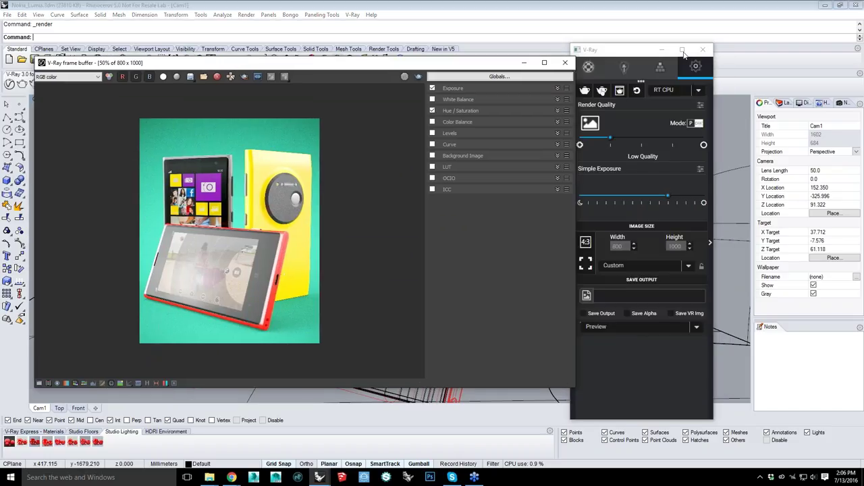
pyautogui.moveTo(641, 51); pyautogui.dragTo(722, 53)
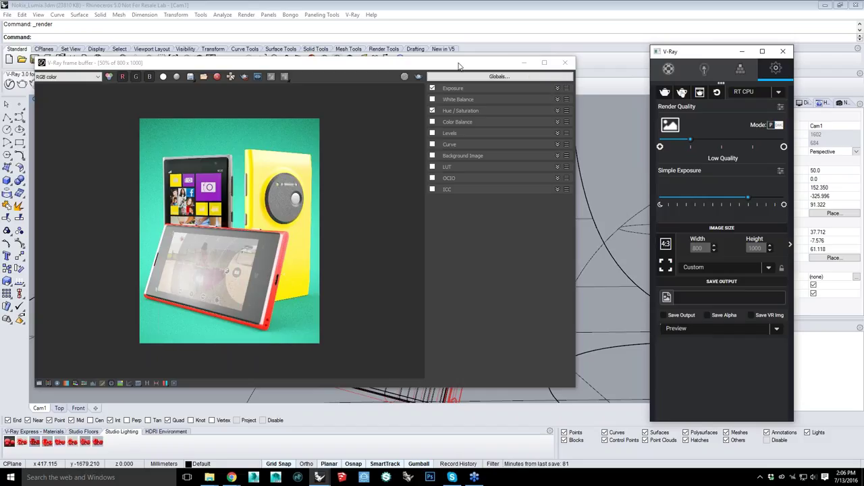
pyautogui.moveTo(458, 66); pyautogui.dragTo(516, 59)
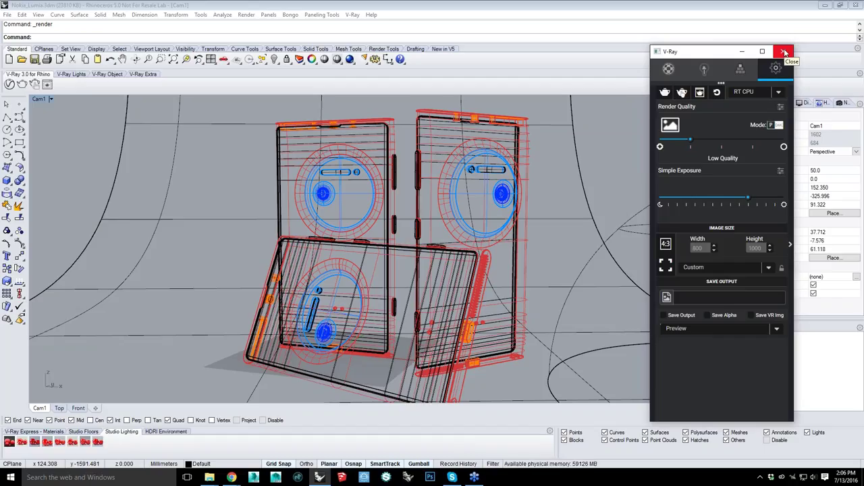
# Close the V-Ray editor and the Nokia_Lumia.3dm scene without saving changes
pyautogui.click(785, 52)
pyautogui.click(783, 52)
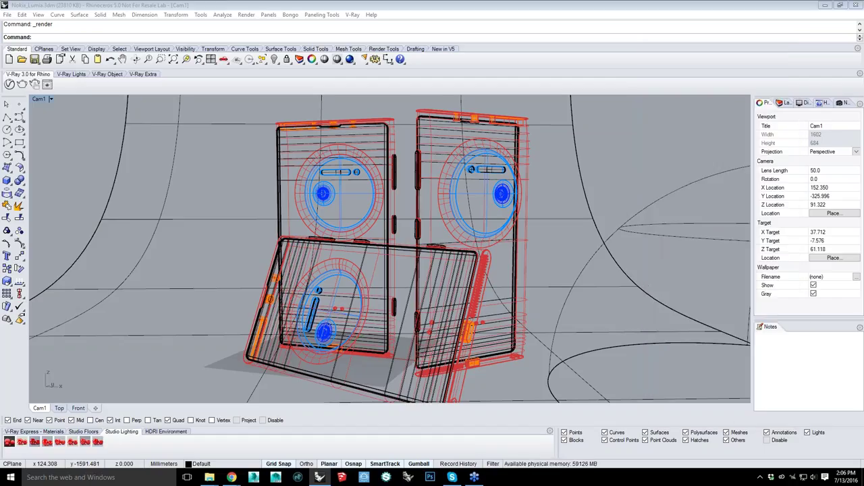
pyautogui.click(859, 5)
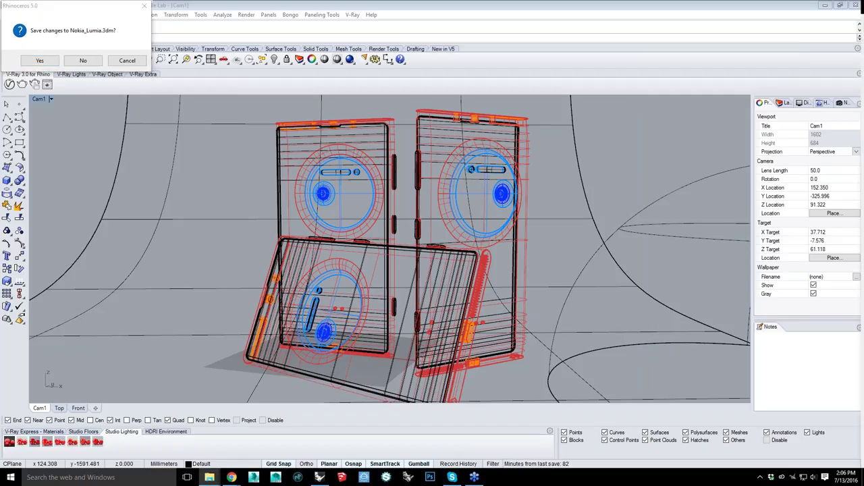
pyautogui.click(322, 480)
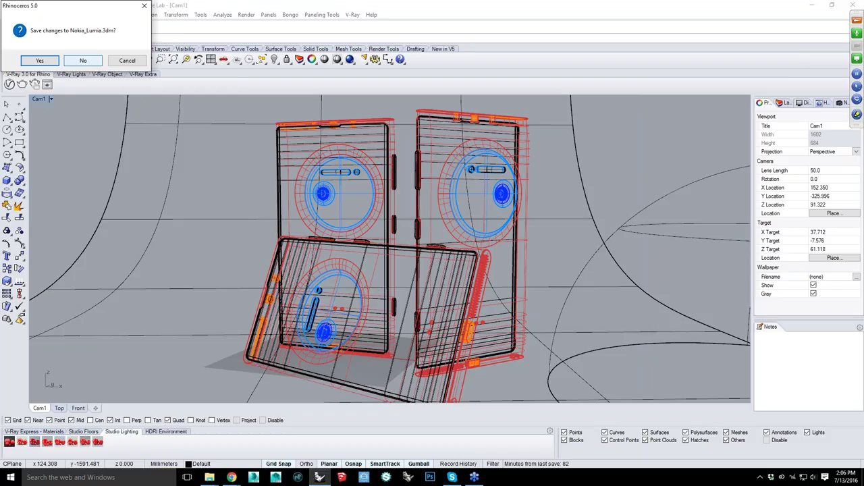
pyautogui.click(83, 61)
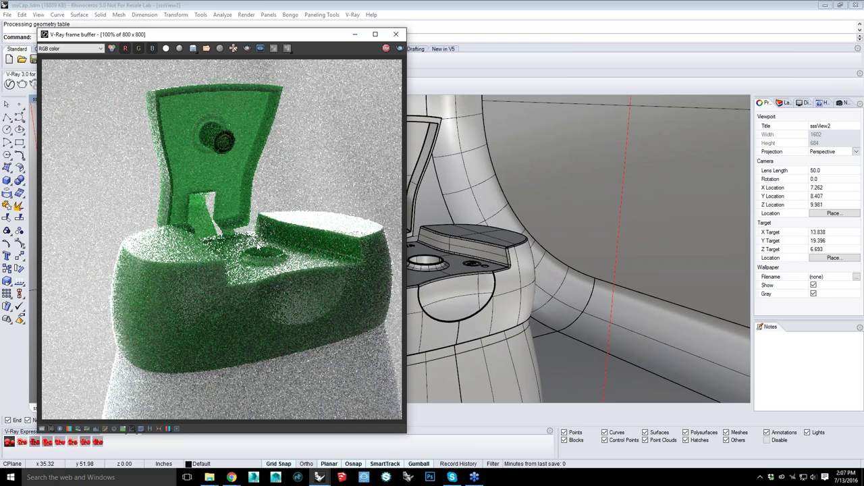
# Apply the Plastic material from the V-Ray material list to the cap polysurface during the sssCap.3dm render
pyautogui.scroll(5, 160, 214)
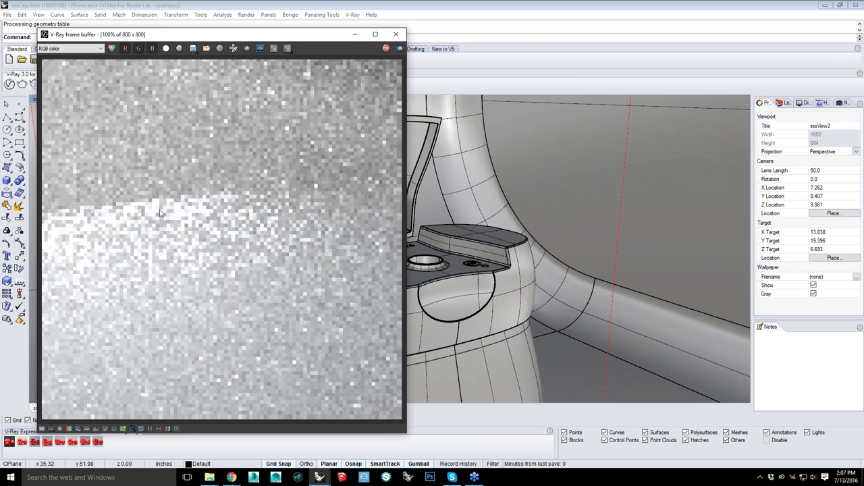
pyautogui.scroll(-3, 235, 207)
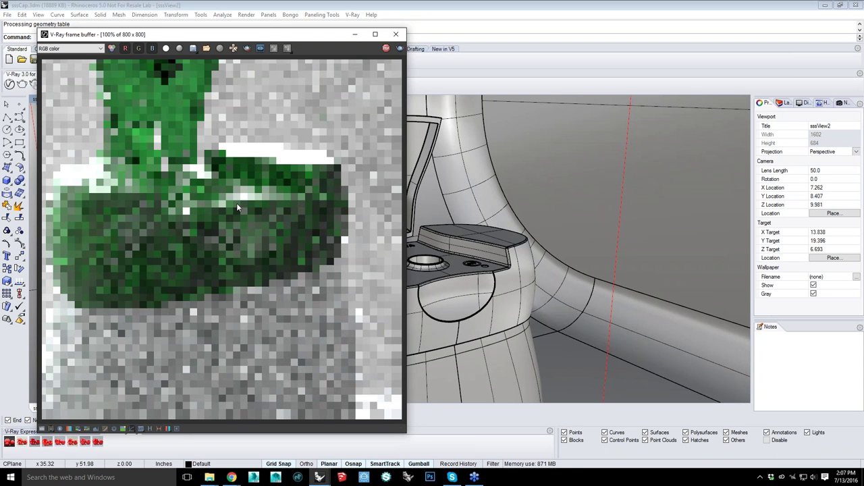
pyautogui.moveTo(237, 203); pyautogui.dragTo(246, 232, button='middle')
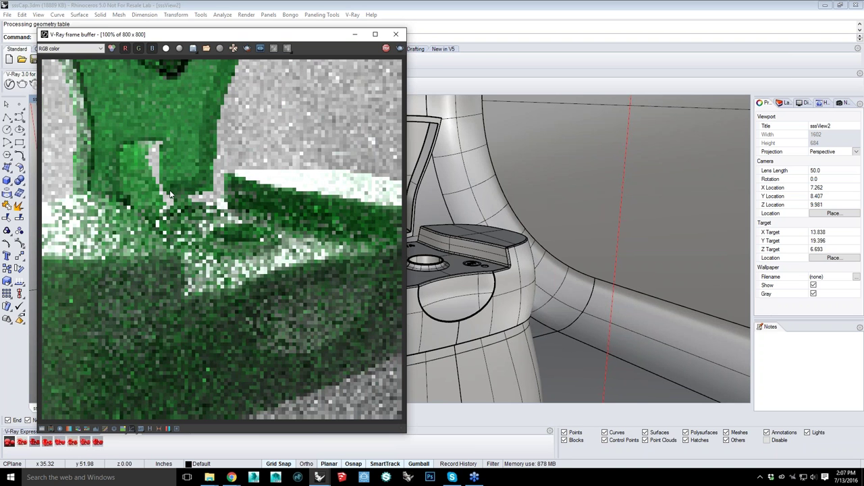
pyautogui.click(10, 84)
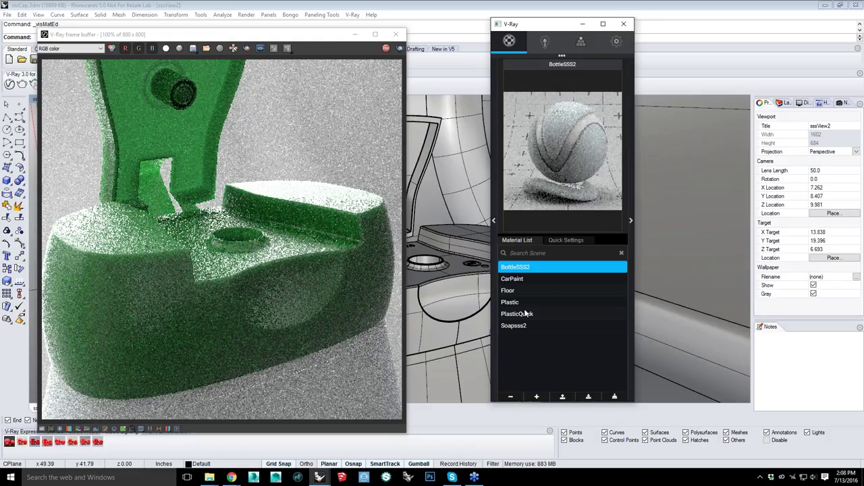
pyautogui.click(452, 223)
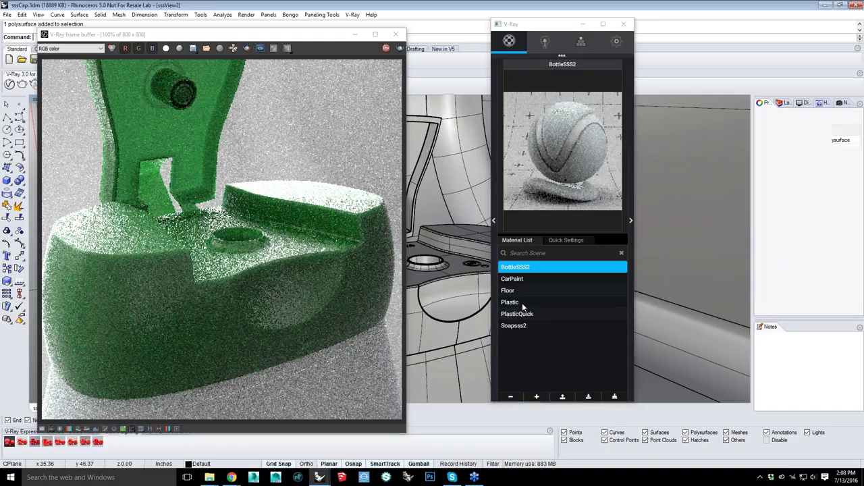
pyautogui.rightClick(520, 302)
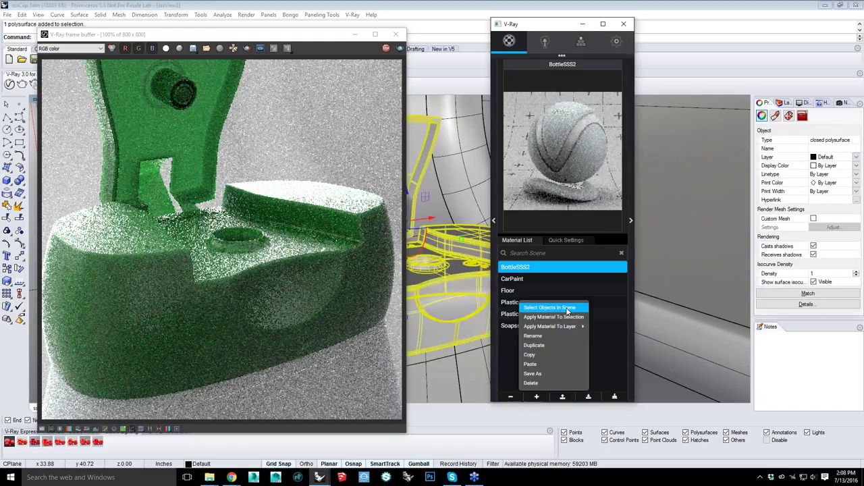
pyautogui.click(561, 317)
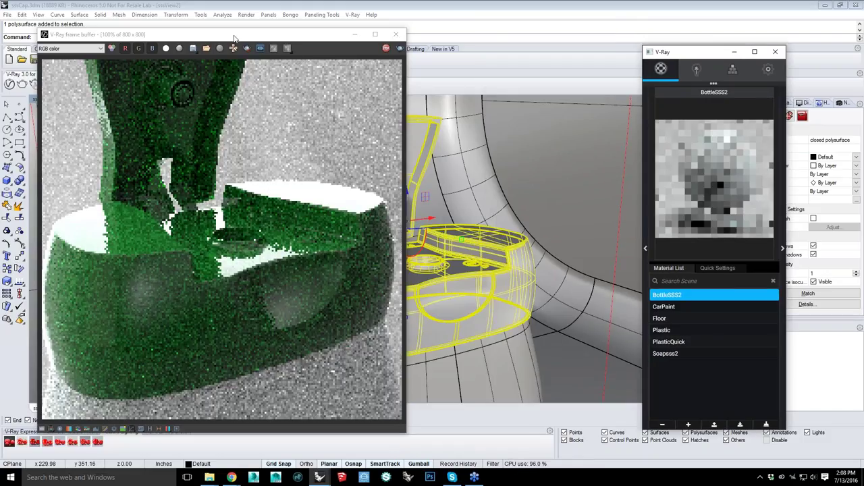
# Reposition the frame buffer and V-Ray editor windows, and select the PlasticQuick material in the scene's material list
pyautogui.moveTo(234, 38); pyautogui.dragTo(270, 27)
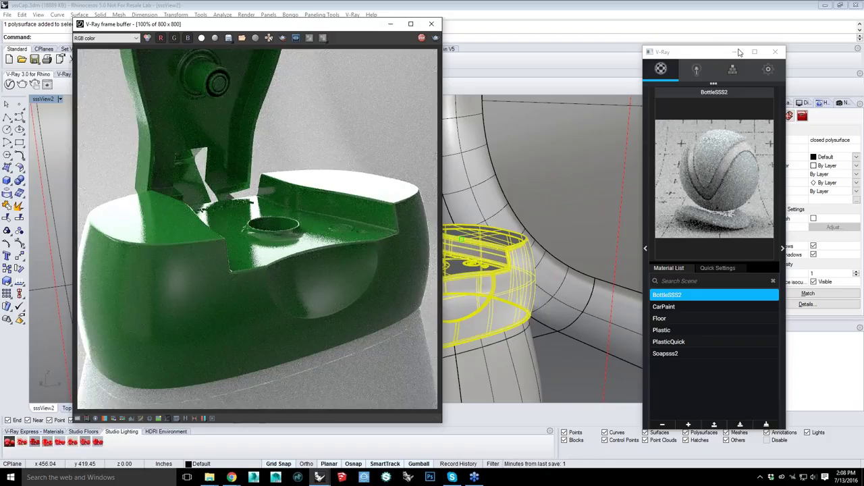
pyautogui.moveTo(739, 52); pyautogui.dragTo(777, 52)
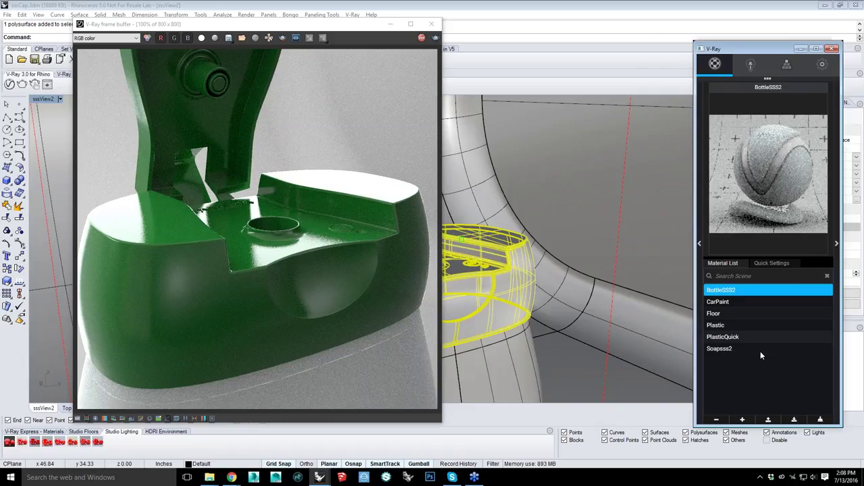
pyautogui.click(724, 336)
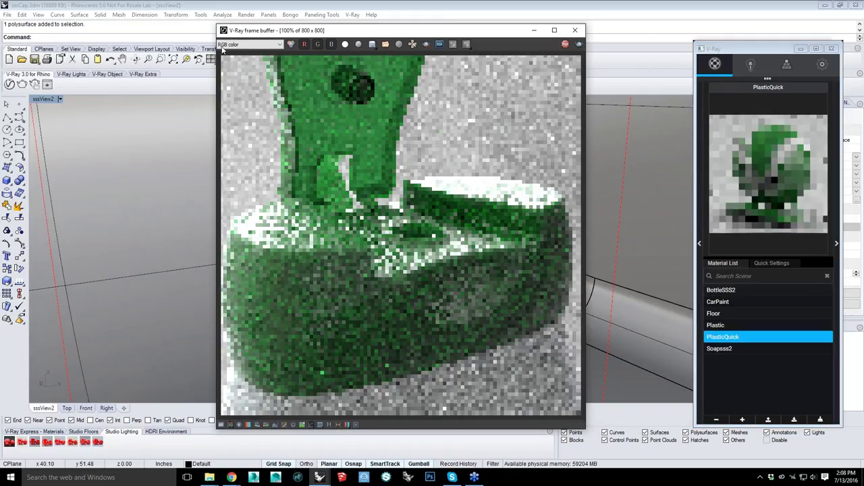
# Render only small regions around the cap's hinge and plug in the frame buffer at 200% zoom, and switch back to full-image rendering
pyautogui.moveTo(358, 32); pyautogui.dragTo(306, 22)
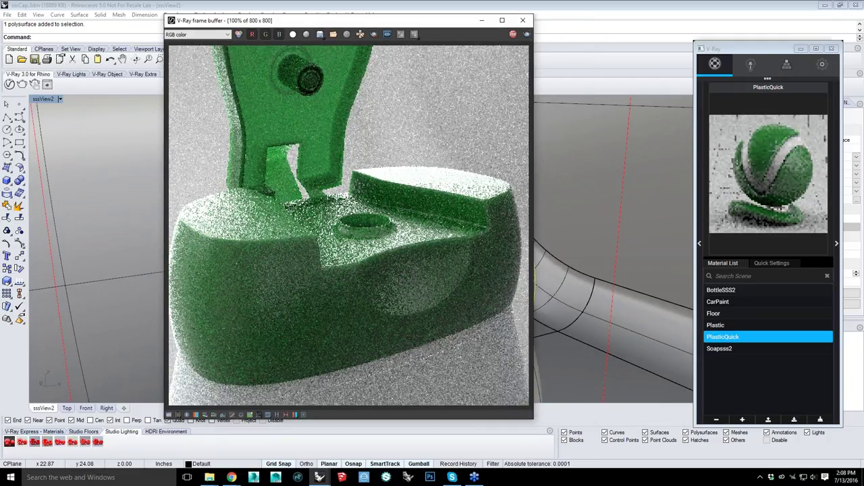
pyautogui.click(372, 35)
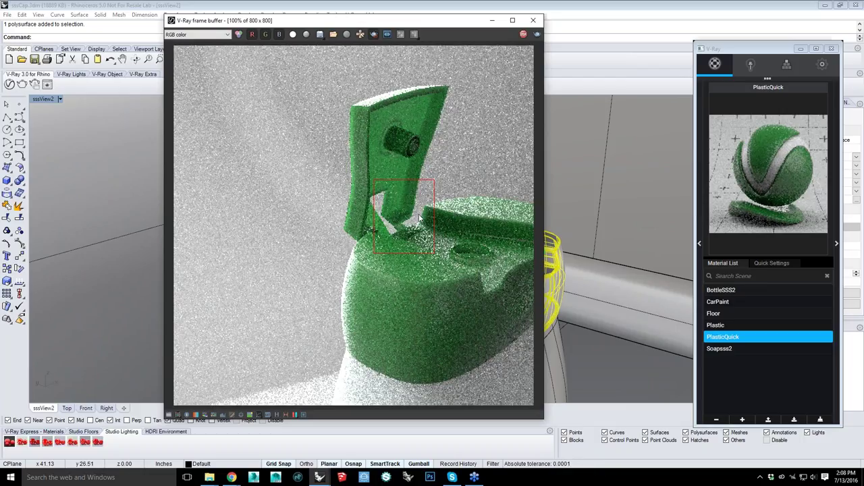
pyautogui.scroll(1, 419, 215)
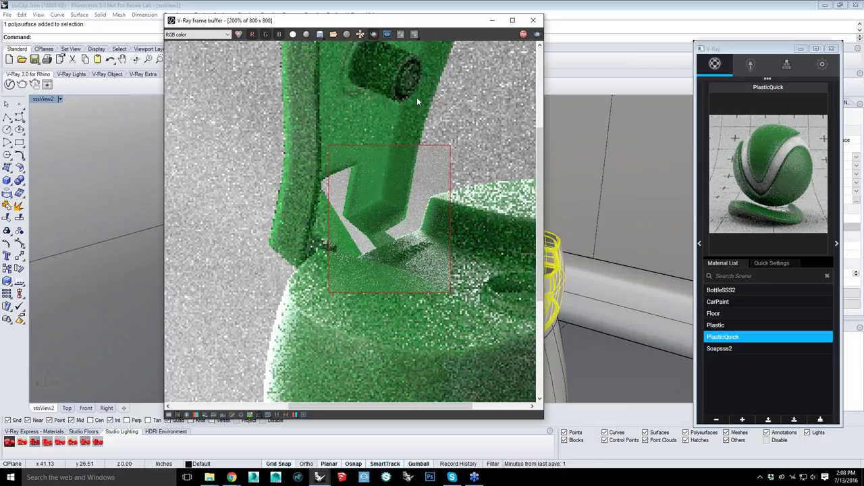
pyautogui.click(373, 34)
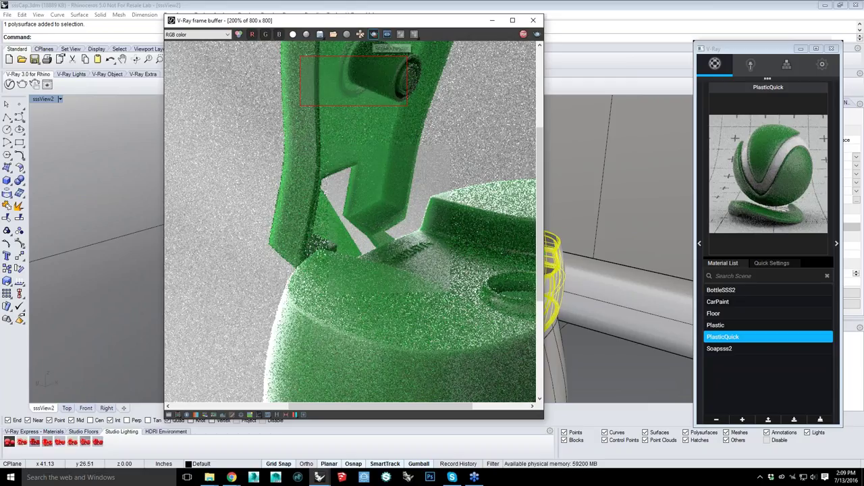
pyautogui.click(374, 34)
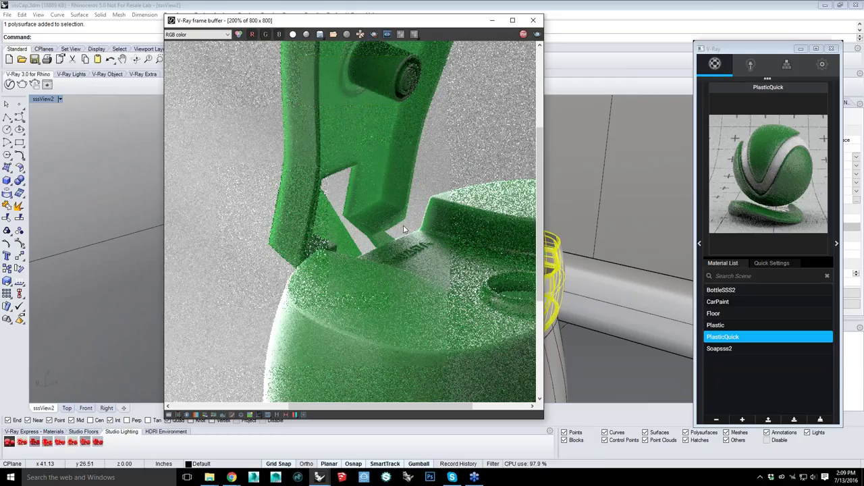
pyautogui.scroll(-1, 403, 226)
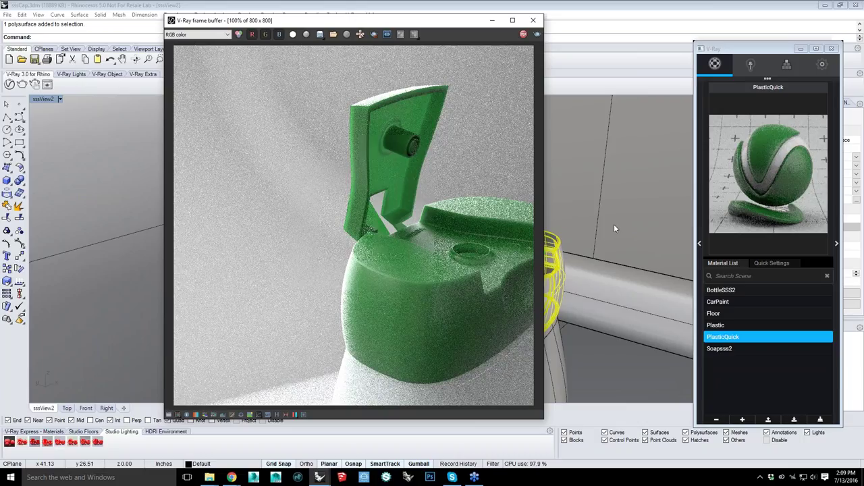
# Frame the bottle with its cap in the interactive render, and apply the CarPaint material to the selected cap polysurface
pyautogui.moveTo(614, 224); pyautogui.dragTo(594, 227, button='right')
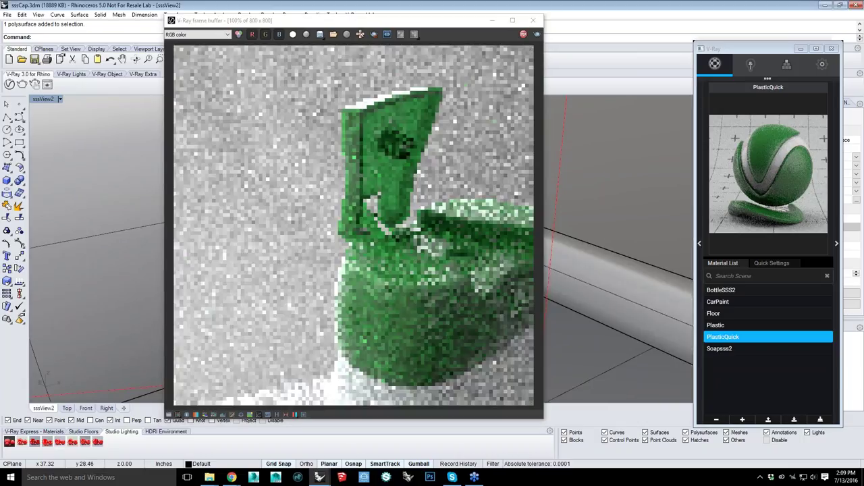
pyautogui.moveTo(594, 227); pyautogui.dragTo(576, 222, button='right')
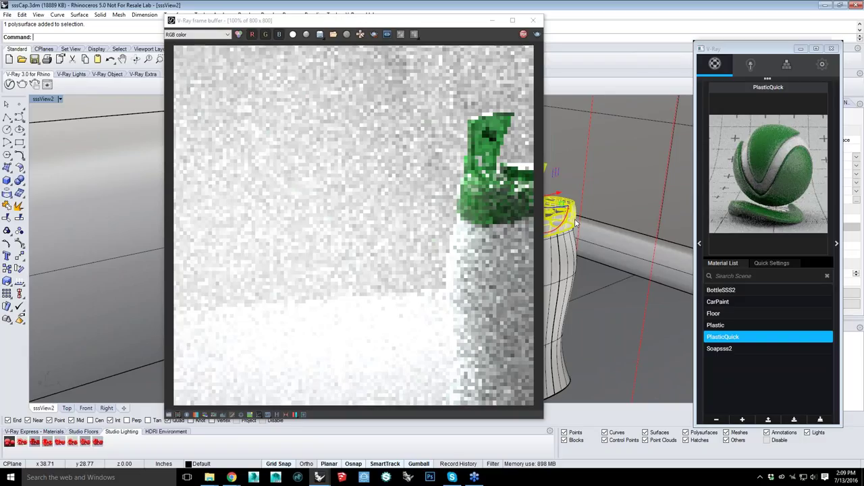
pyautogui.moveTo(574, 219); pyautogui.dragTo(592, 195, button='right')
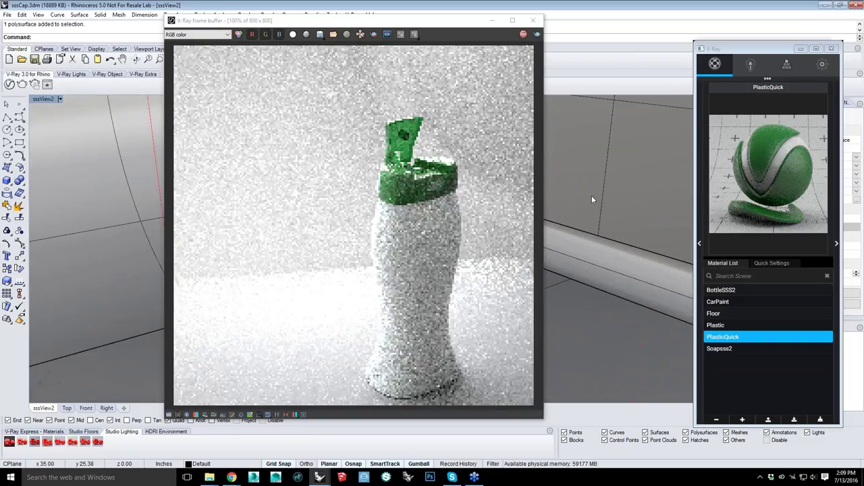
pyautogui.scroll(5, 591, 199)
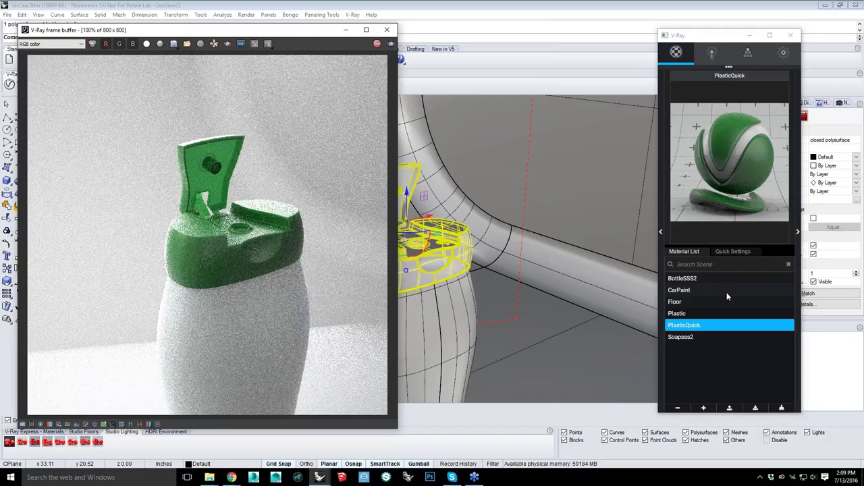
pyautogui.rightClick(676, 290)
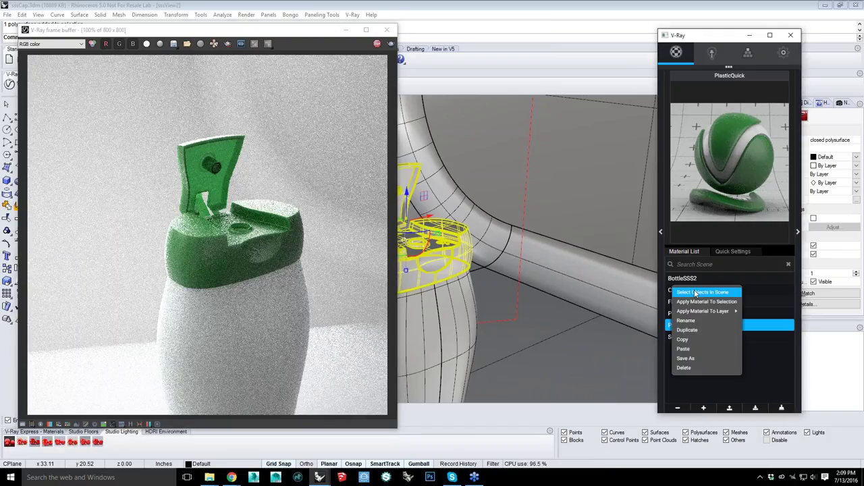
pyautogui.click(696, 293)
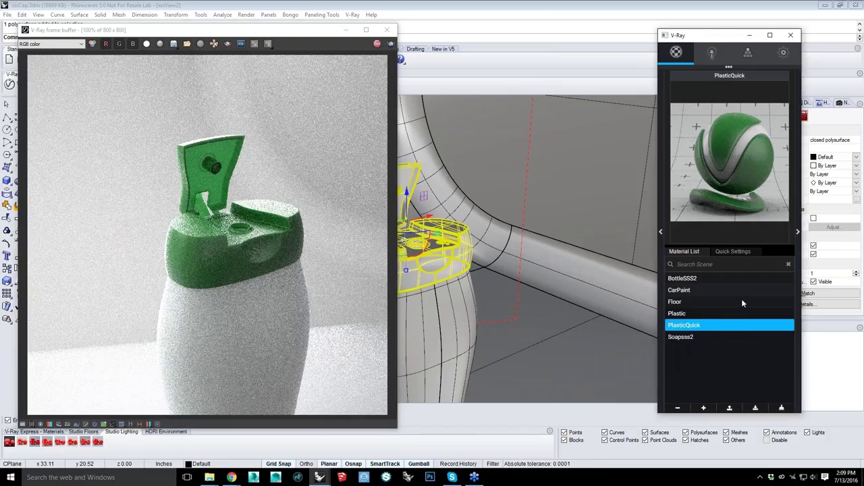
pyautogui.click(736, 292)
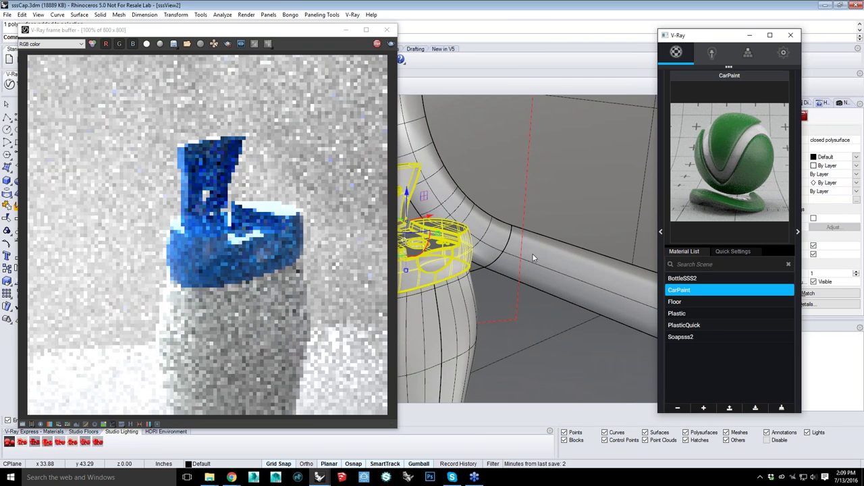
# Set the CarPaint material's Base Color to bright green and its Flake Color to yellow in the quick settings
pyautogui.scroll(7, 533, 254)
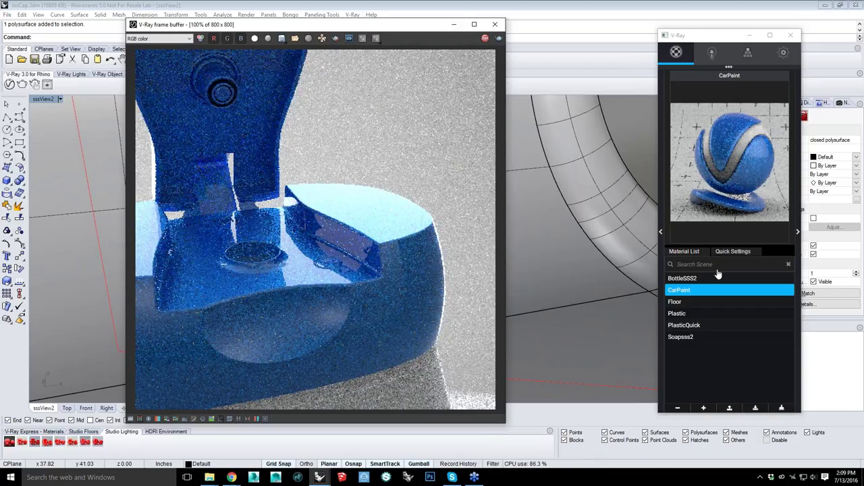
pyautogui.click(732, 251)
pyautogui.click(682, 280)
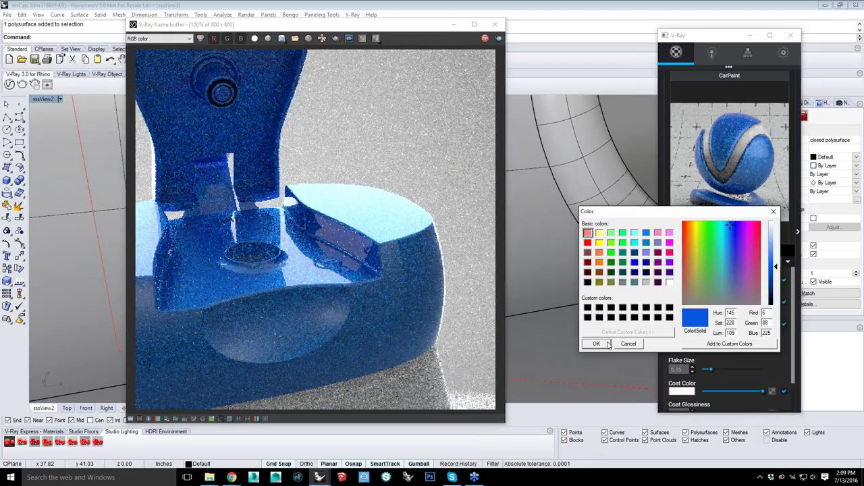
pyautogui.click(606, 344)
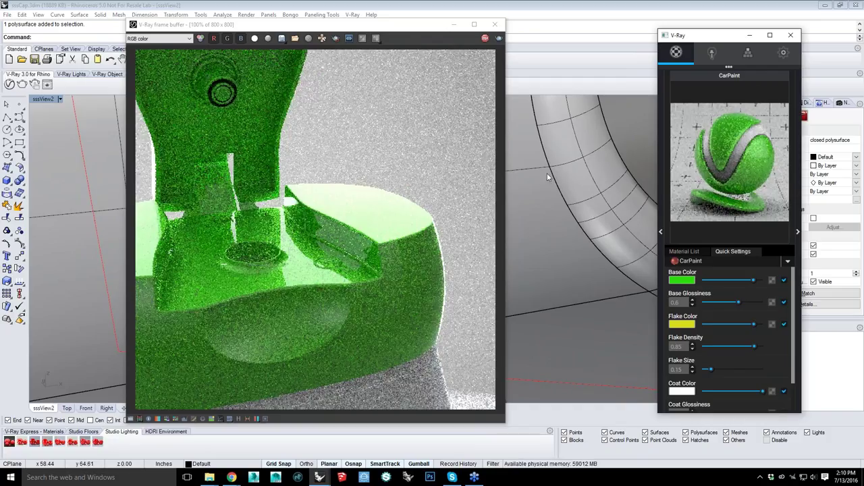
# Set the CarPaint material's Coat Color to dark magenta (red 128, green 0, blue 64) and inspect the rendered cap from other angles
pyautogui.click(531, 195)
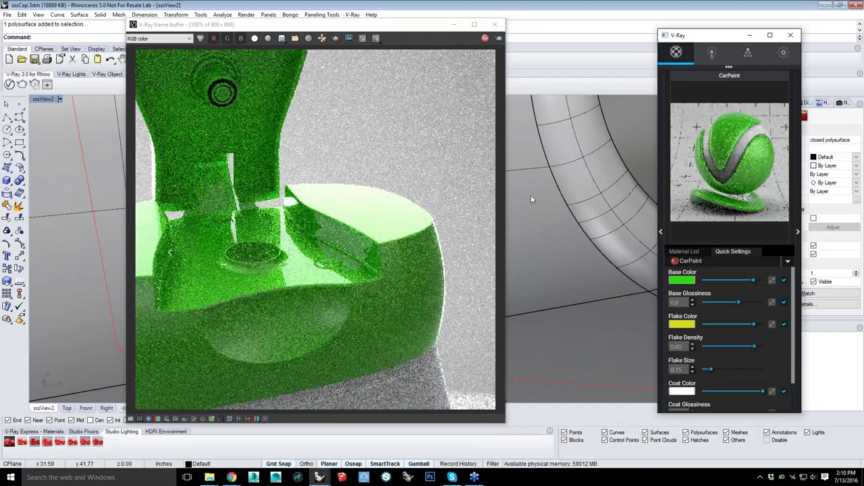
pyautogui.moveTo(530, 195); pyautogui.dragTo(723, 306, button='right')
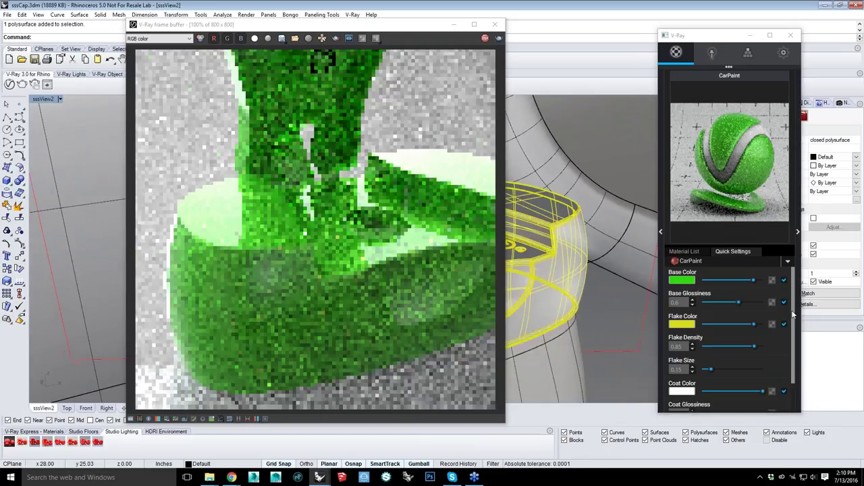
pyautogui.moveTo(793, 314); pyautogui.dragTo(734, 357)
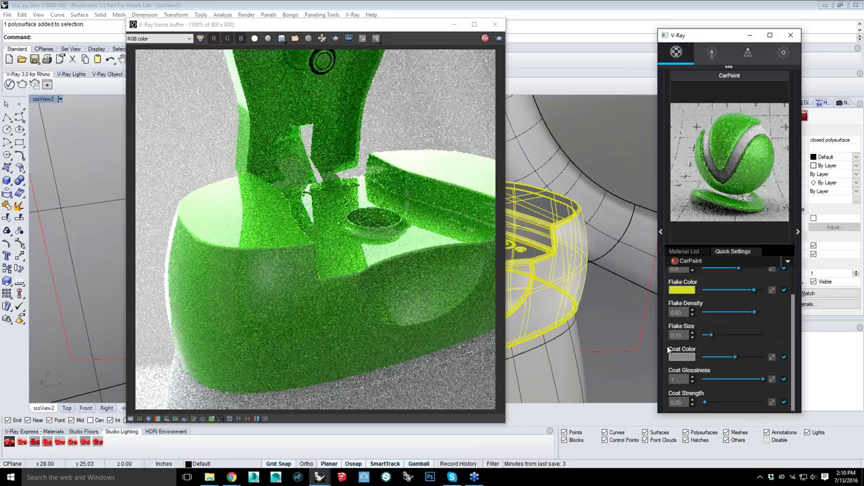
pyautogui.click(673, 356)
pyautogui.click(656, 333)
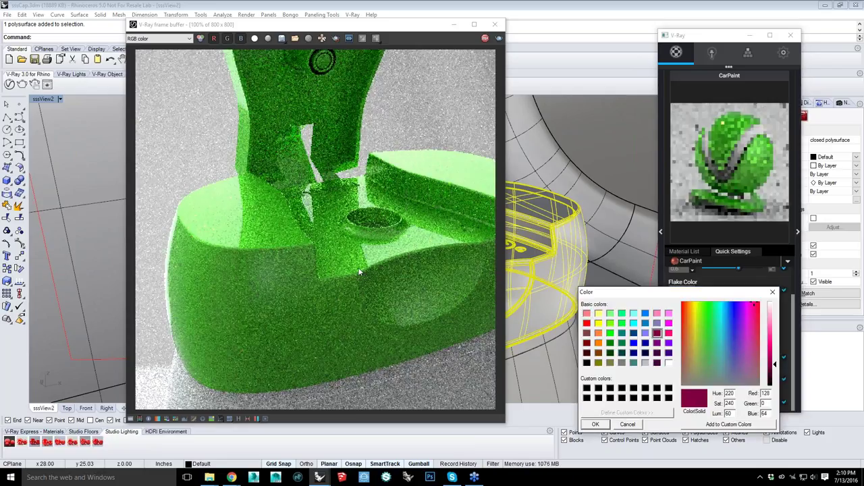
pyautogui.press('Return')
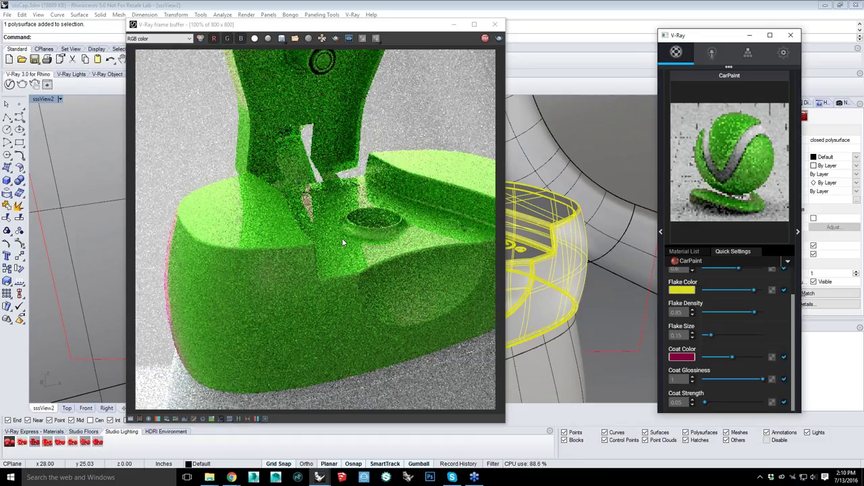
pyautogui.click(316, 235)
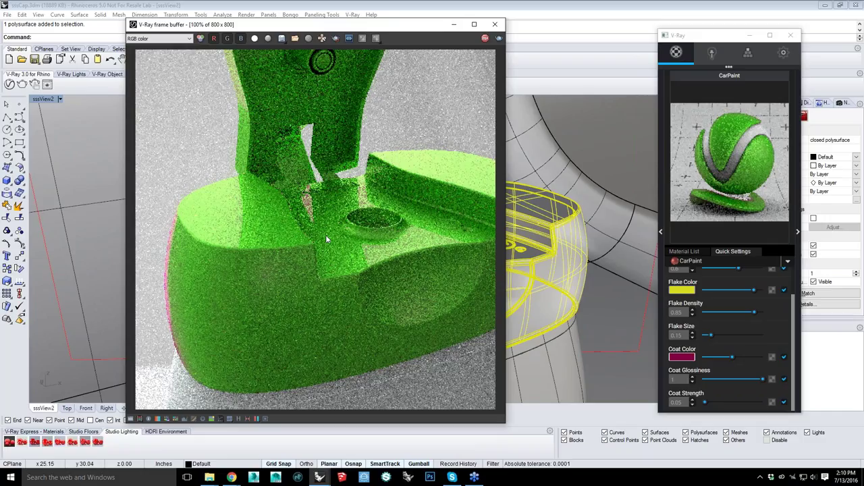
pyautogui.scroll(3, 330, 234)
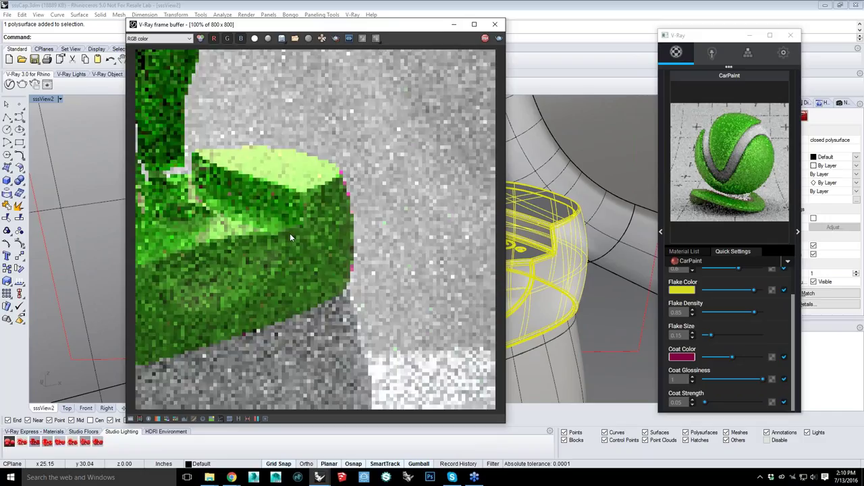
pyautogui.scroll(-3, 312, 238)
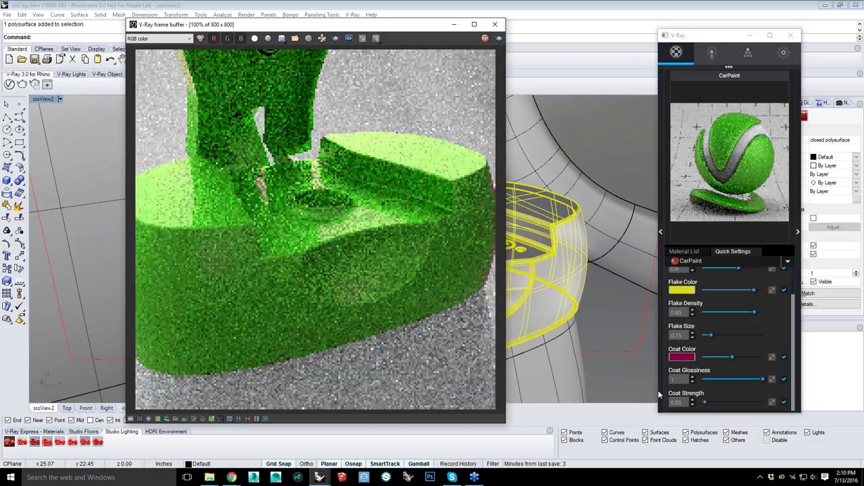
# Copy the CarPaint material's green Base Color onto its Coat Color
pyautogui.scroll(1, 716, 337)
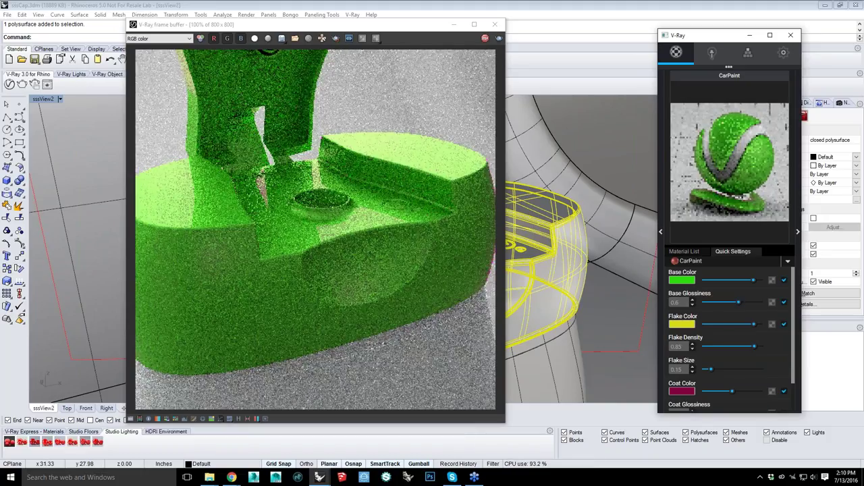
pyautogui.moveTo(681, 280); pyautogui.dragTo(685, 391)
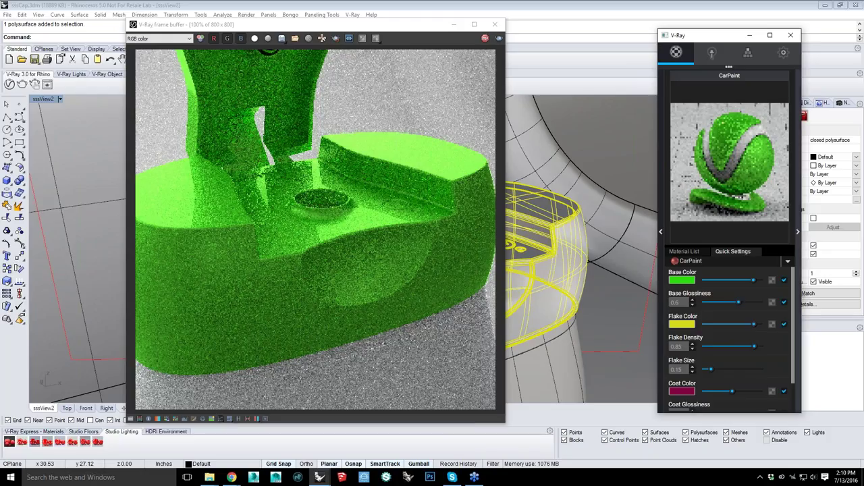
pyautogui.rightClick(683, 280)
# Open the texture slot of CarPaint's Base Color, move the frame buffer clear of the editor, and list the available texture types
pyautogui.moveTo(775, 281); pyautogui.dragTo(774, 283)
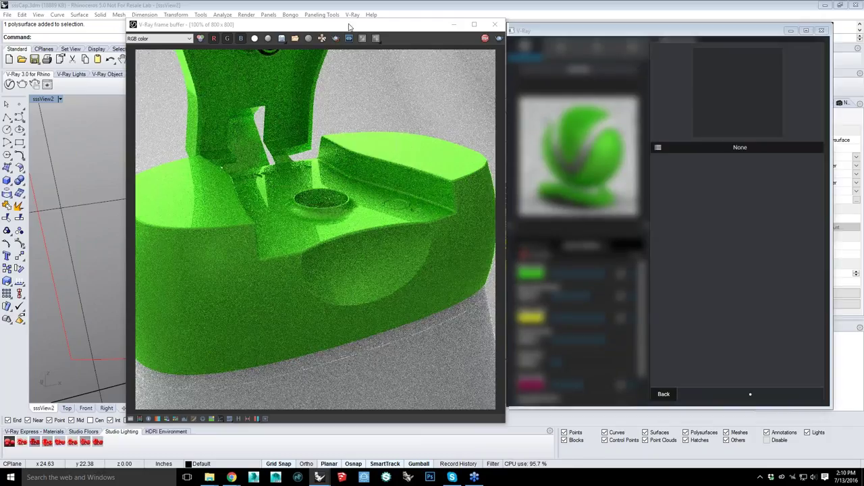
pyautogui.moveTo(349, 26); pyautogui.dragTo(306, 22)
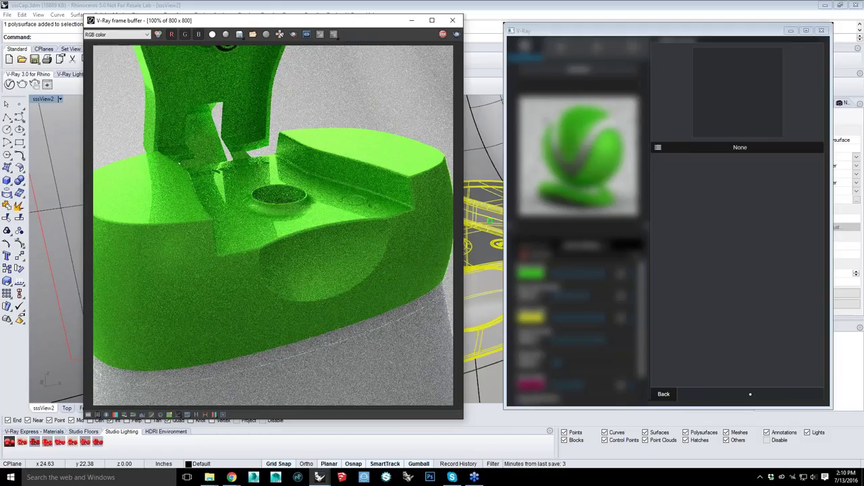
pyautogui.click(536, 101)
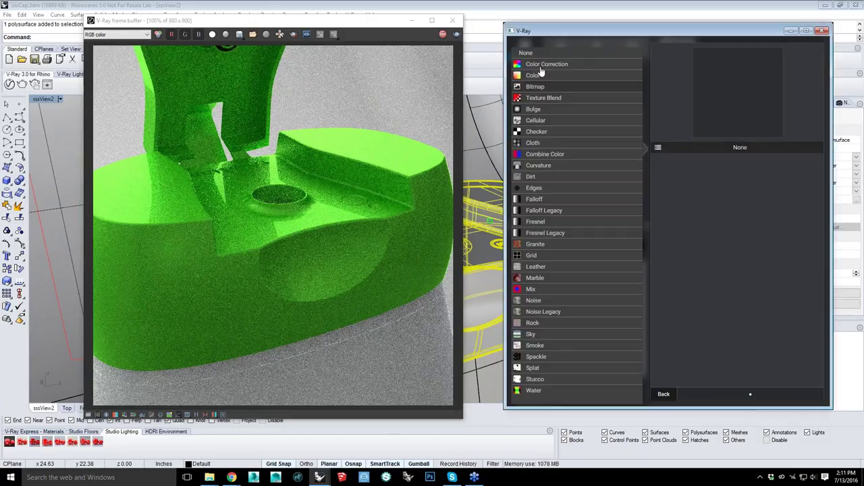
# Choose the Color Correction texture for the Base Color slot and look through its parameters
pyautogui.click(539, 67)
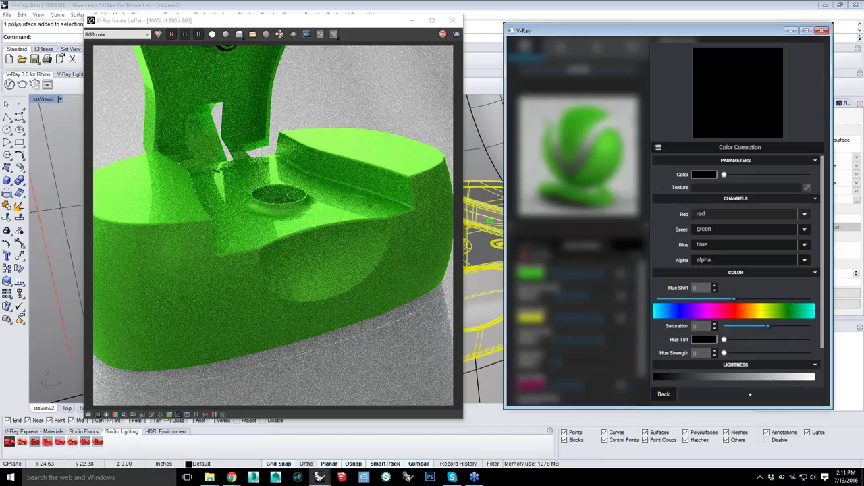
pyautogui.scroll(-1, 671, 220)
pyautogui.scroll(1, 670, 220)
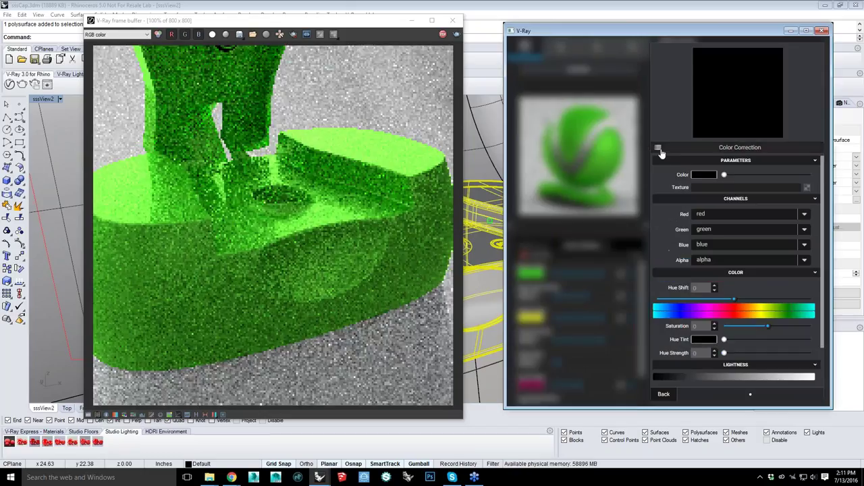
# Change the Base Color slot's texture type to Edges and review its color, width and round-corner options
pyautogui.click(659, 149)
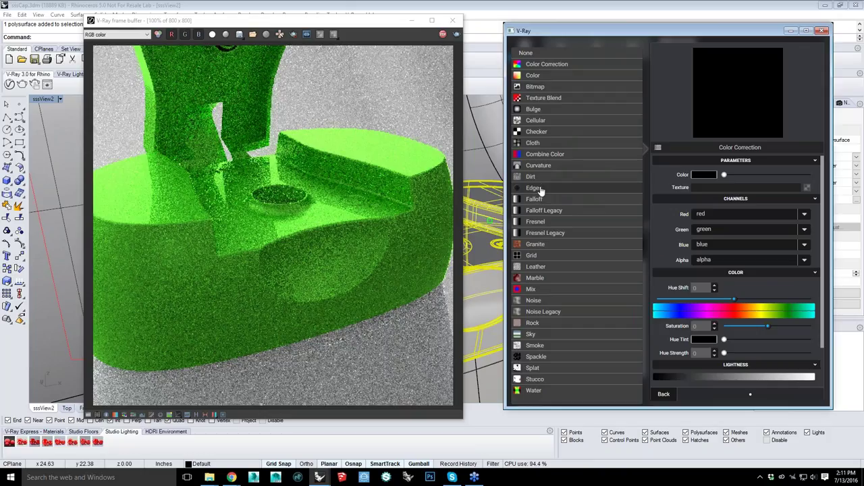
pyautogui.click(533, 188)
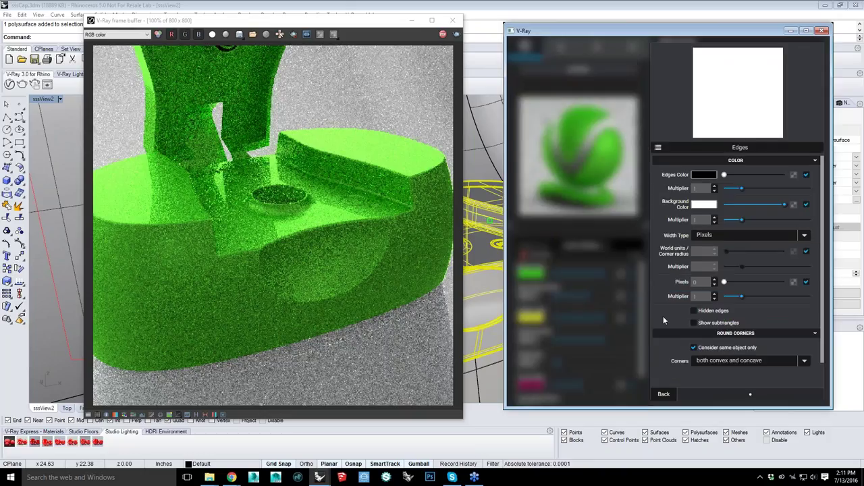
pyautogui.scroll(-1, 665, 321)
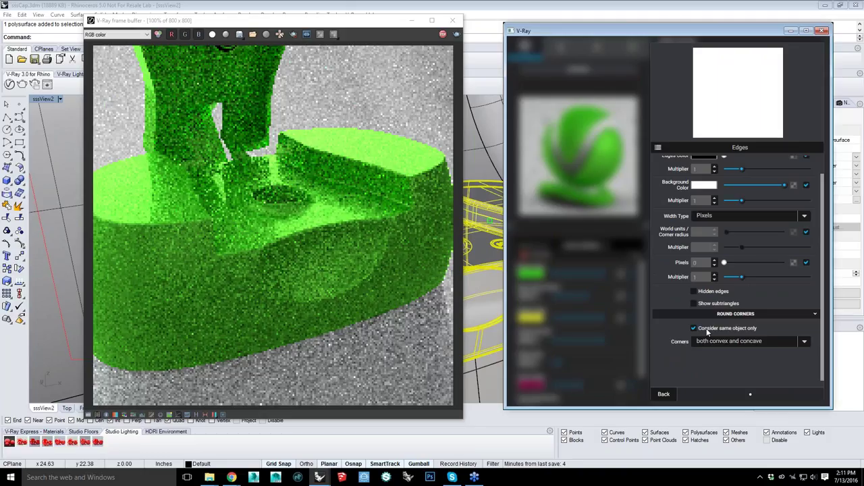
pyautogui.scroll(1, 706, 329)
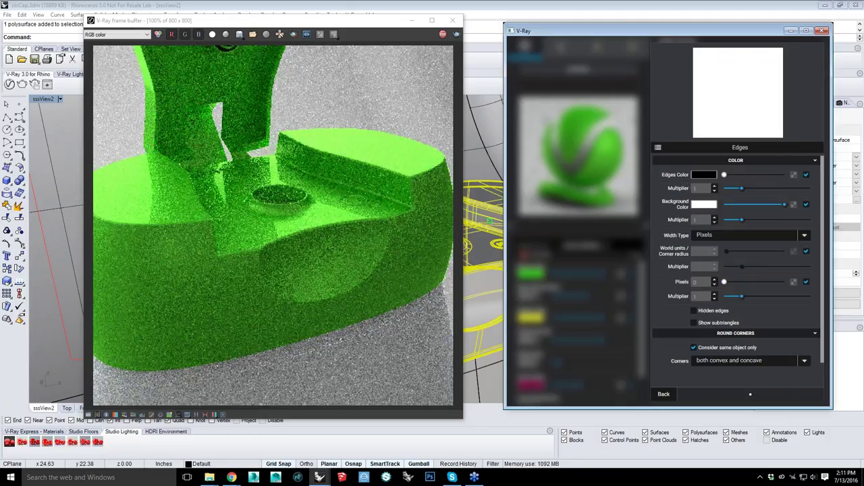
# List the texture types for the Base Color slot again, return to CarPaint's settings and reposition the camera on the cap
pyautogui.click(663, 393)
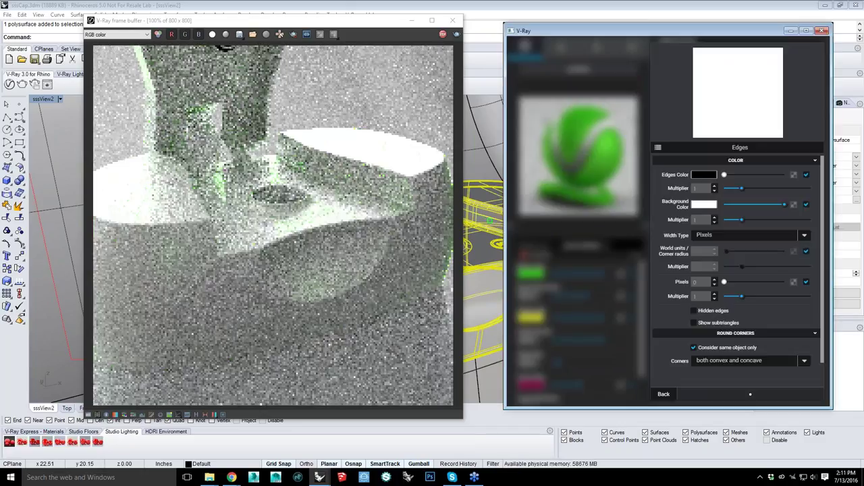
pyautogui.click(657, 147)
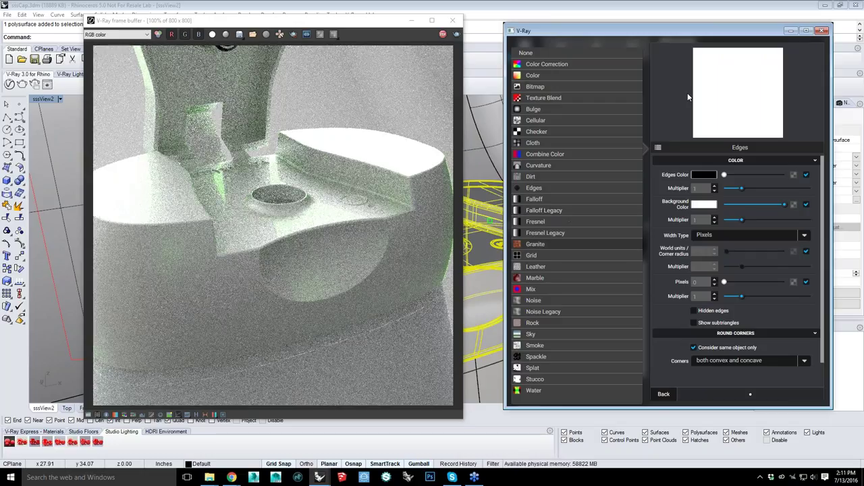
pyautogui.click(663, 395)
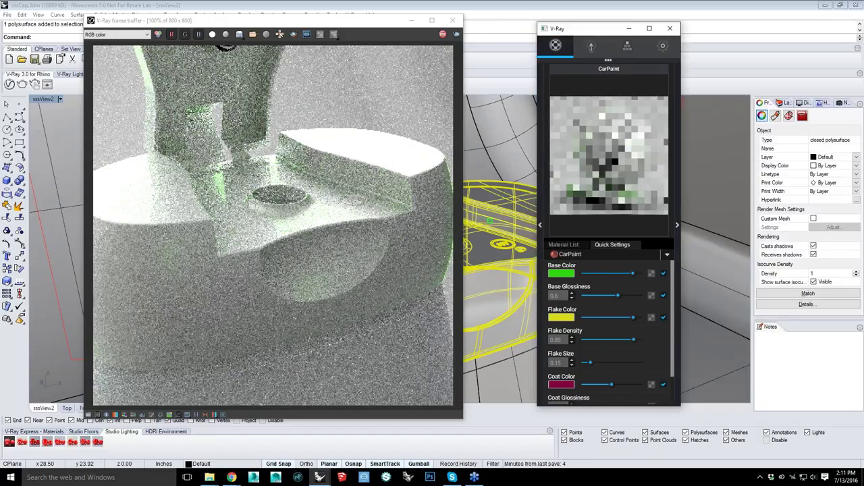
pyautogui.moveTo(606, 33); pyautogui.dragTo(611, 37)
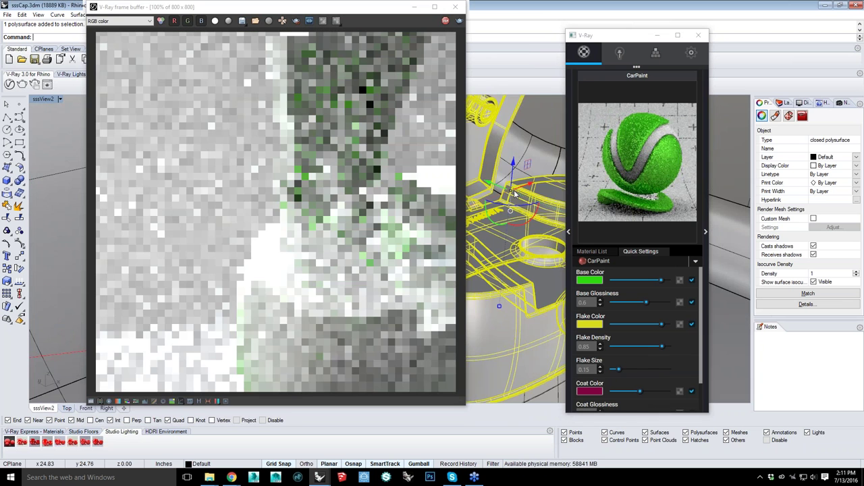
pyautogui.moveTo(514, 194); pyautogui.dragTo(517, 187, button='right')
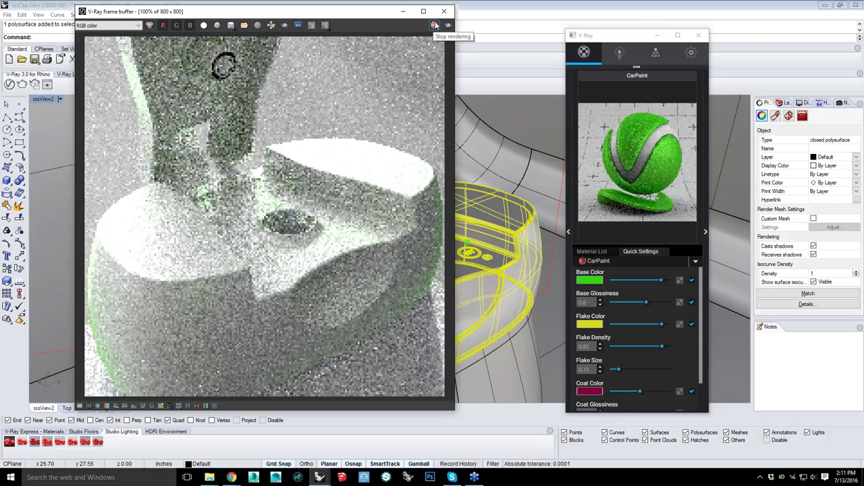
# Stop the interactive render, close the frame buffer and V-Ray editor, and close sssCap.3dm without saving
pyautogui.click(435, 25)
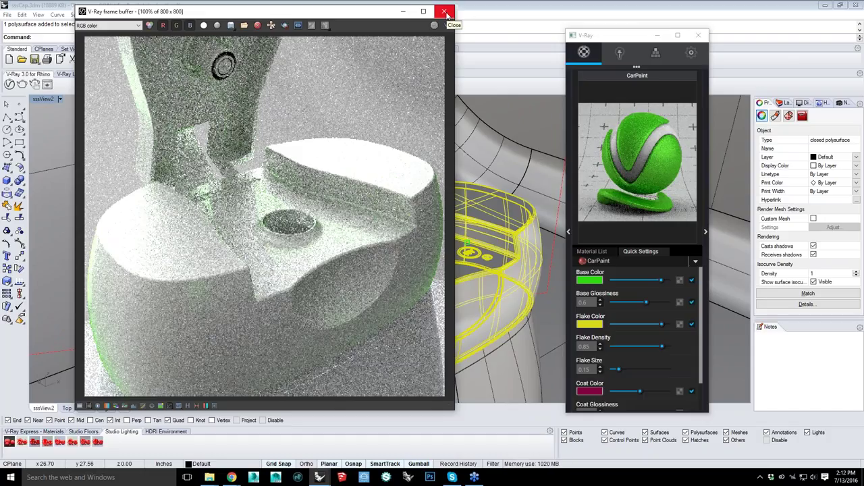
pyautogui.click(699, 35)
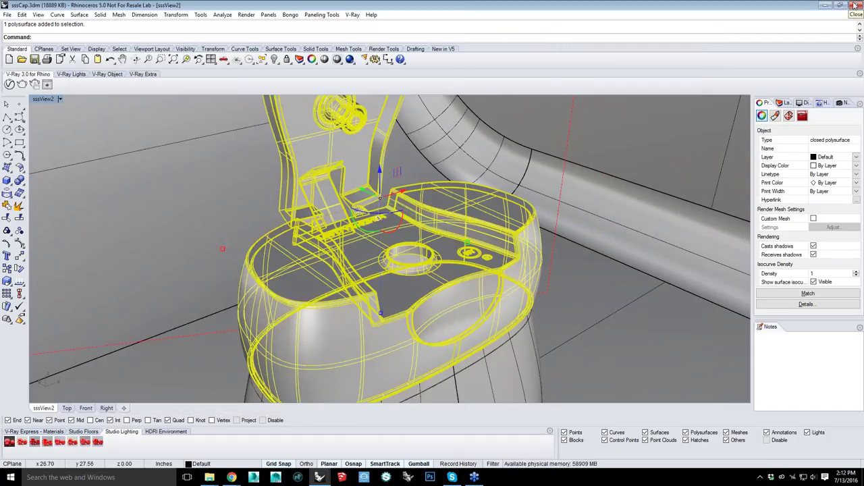
pyautogui.click(854, 5)
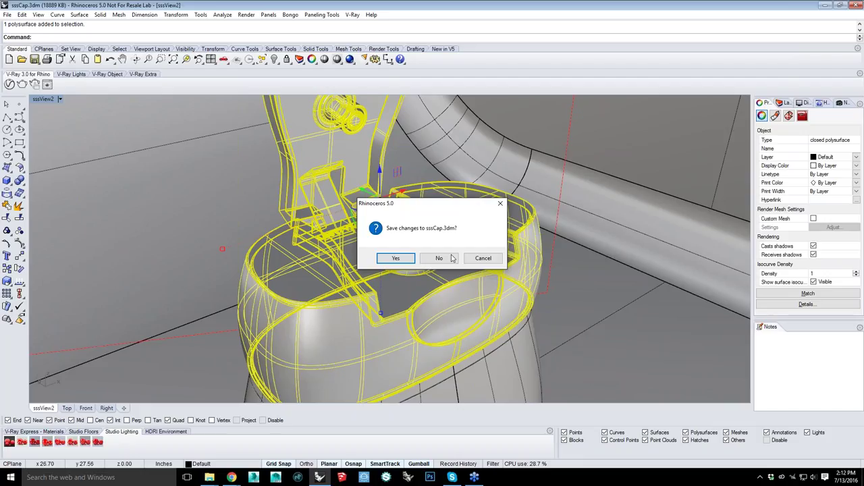
pyautogui.click(451, 258)
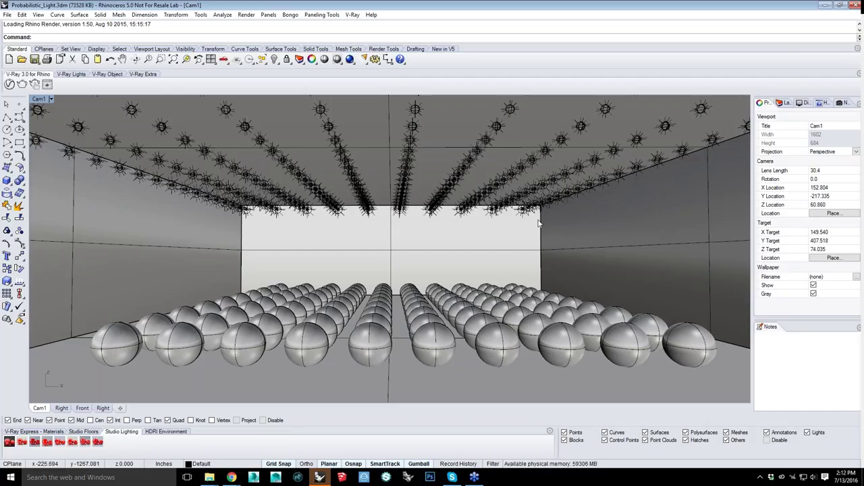
# In the Probabilistic_Light.3dm scene, review the Lighting options under Global Switches in the render settings, and minimize the V-Ray editor
pyautogui.click(10, 85)
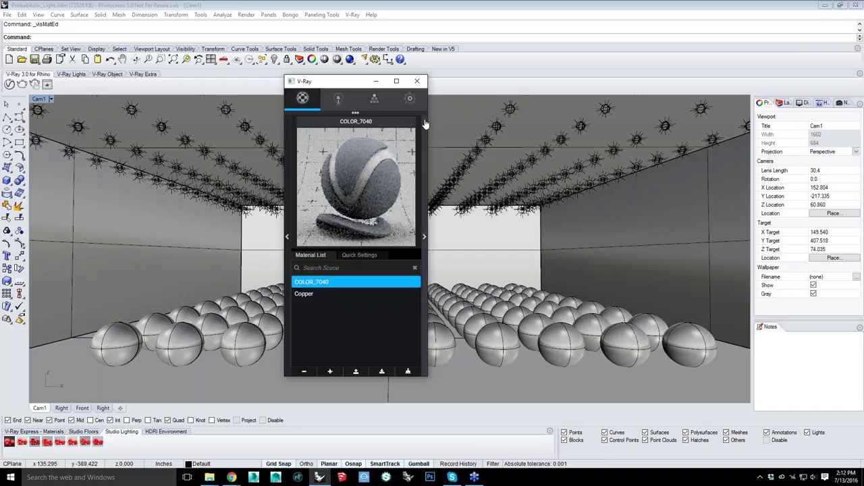
pyautogui.click(410, 98)
pyautogui.click(425, 127)
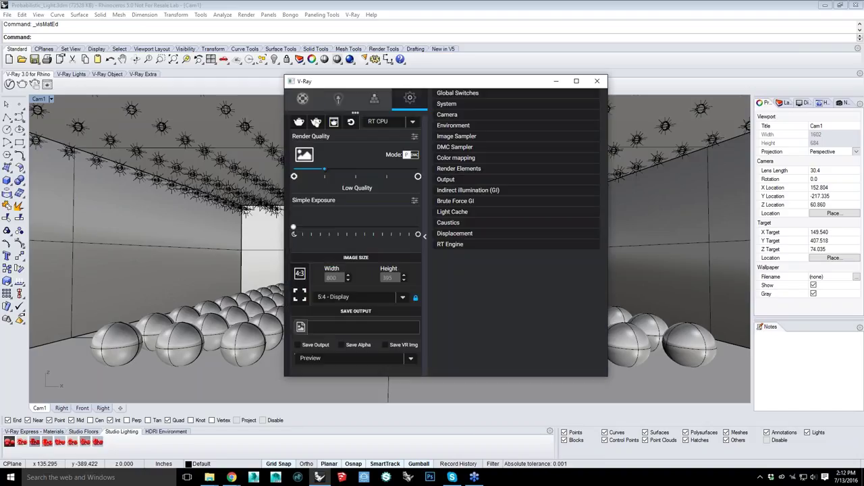
pyautogui.click(501, 93)
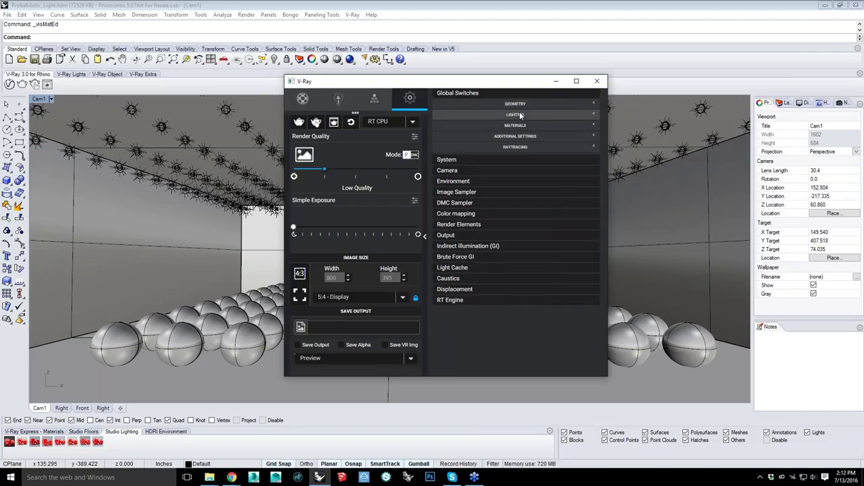
pyautogui.click(517, 115)
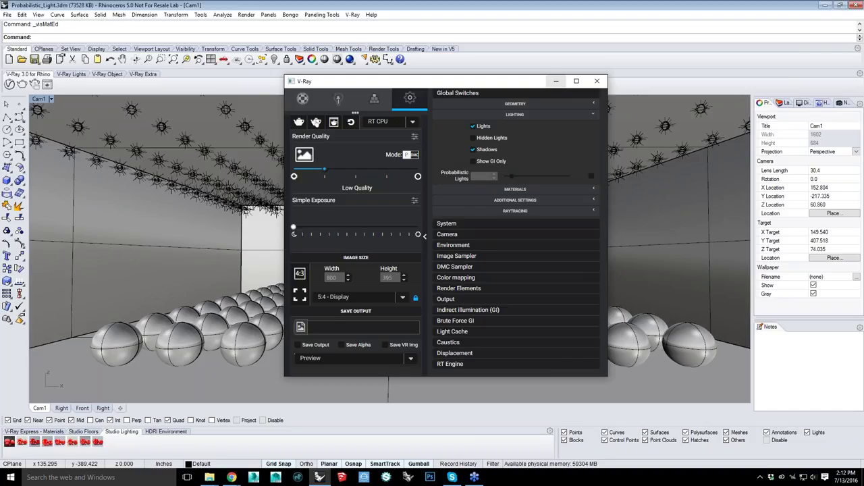
pyautogui.click(555, 81)
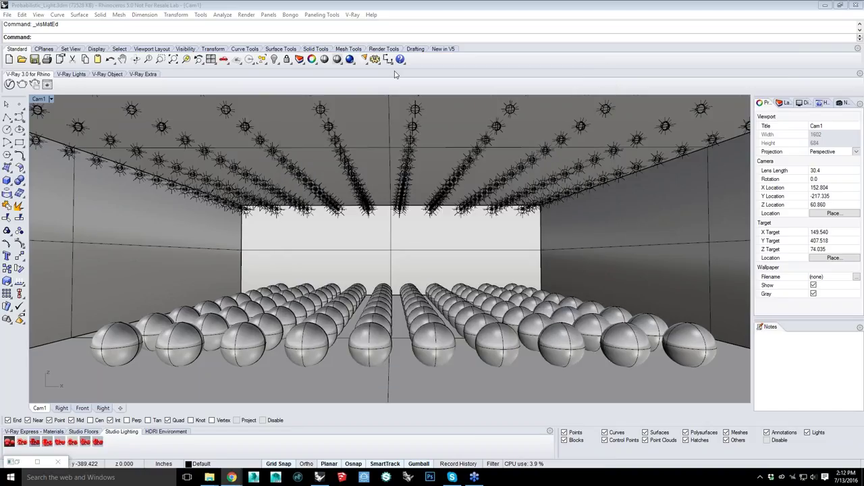
# Bring up the Google stopwatch in the browser, time a render of the Cam1 view, and stop both the render and the stopwatch
pyautogui.hotkey('alt', 'Tab')
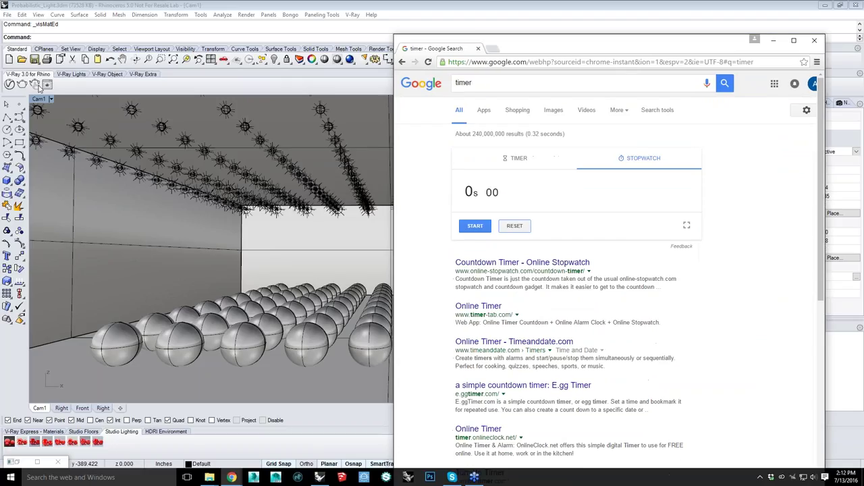
pyautogui.click(24, 90)
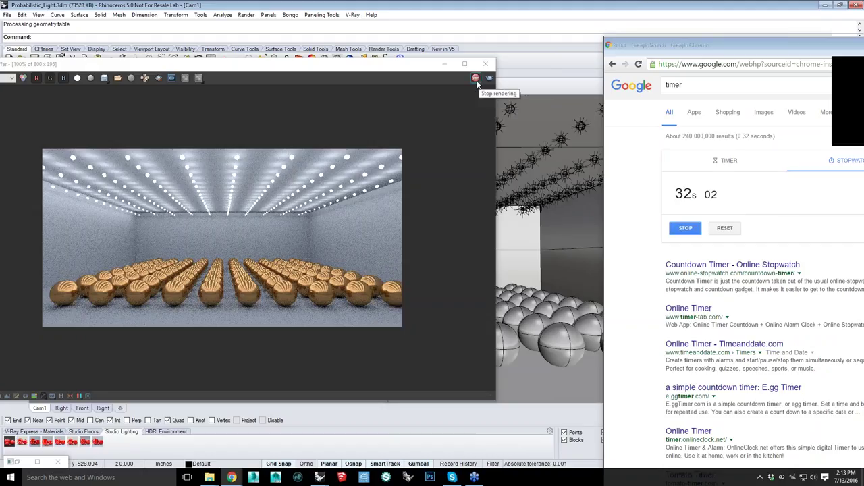
pyautogui.click(711, 241)
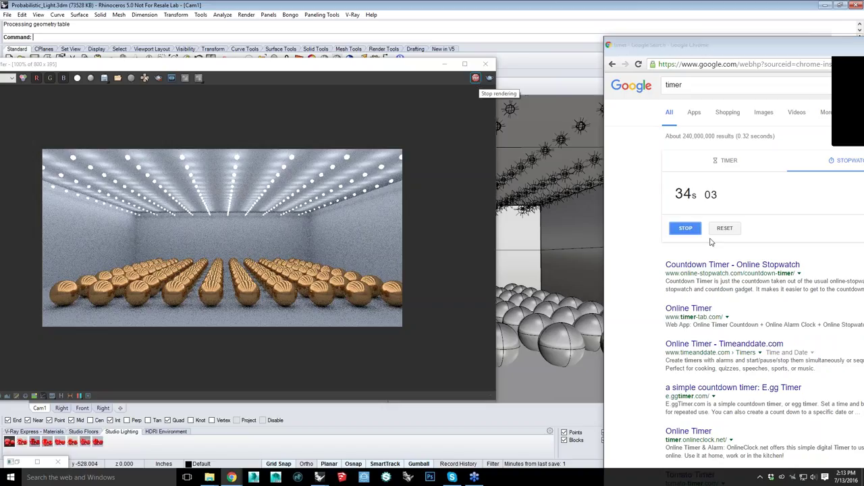
pyautogui.click(684, 227)
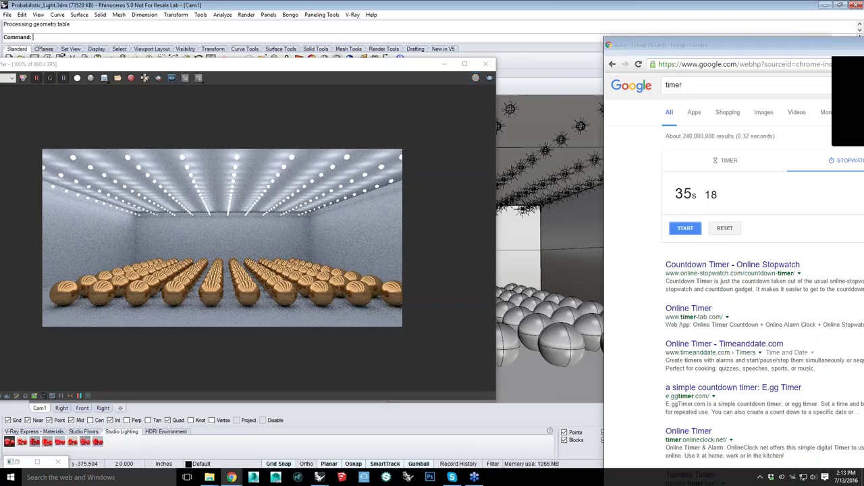
# Set the Pictures folder as the frame buffer's render history directory and save the sphere room render to the history
pyautogui.click(594, 72)
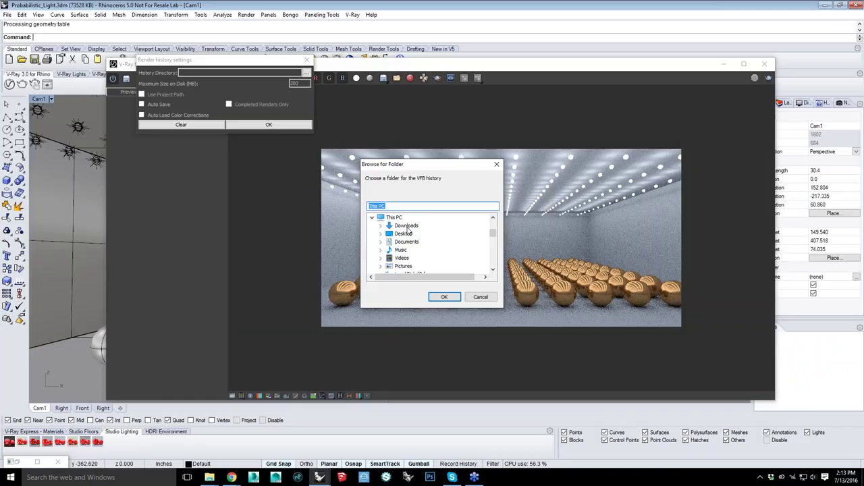
pyautogui.press('Return')
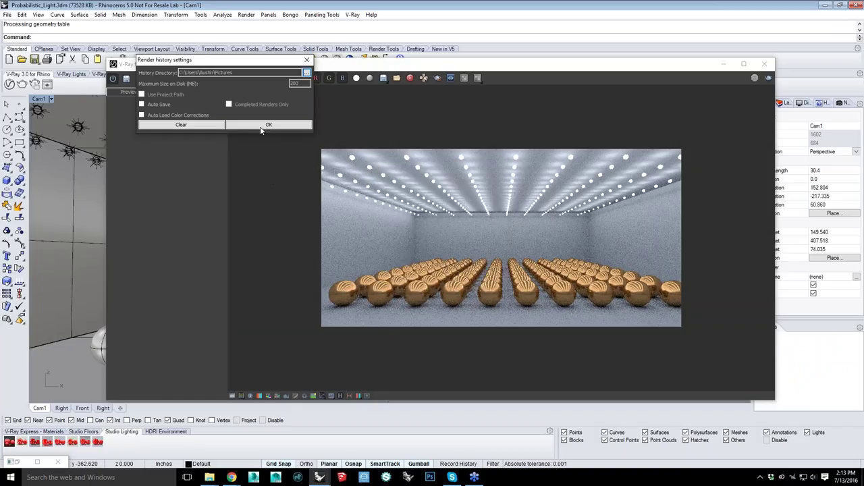
pyautogui.click(261, 125)
pyautogui.rightClick(132, 112)
pyautogui.click(154, 79)
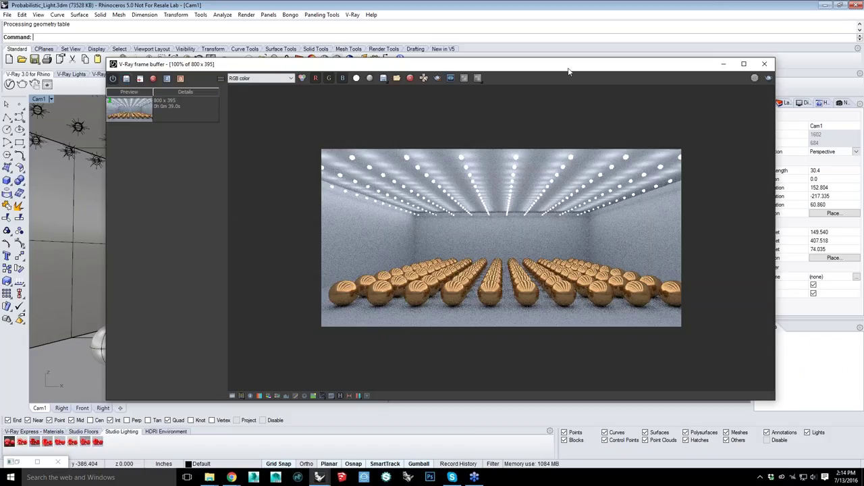
# Enable Probabilistic Lights in the Global Switches lighting options, set the value to 8, and minimize the V-Ray editor
pyautogui.moveTo(569, 71); pyautogui.dragTo(305, 85)
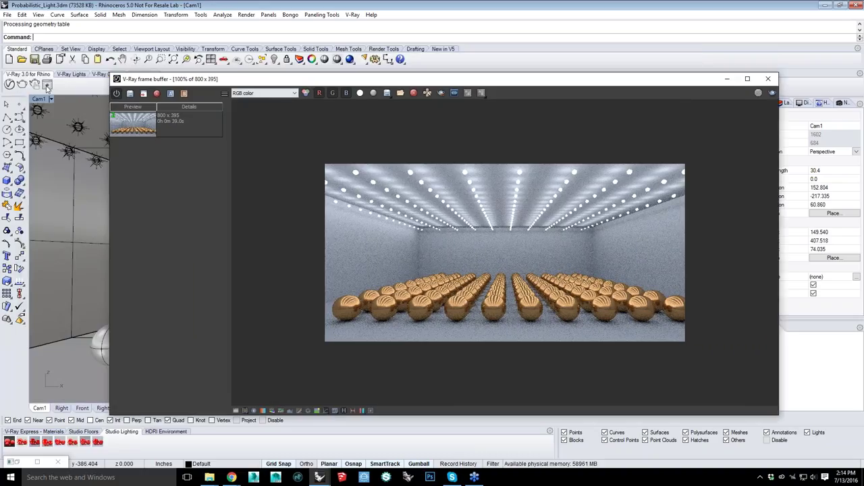
pyautogui.click(47, 85)
pyautogui.click(10, 85)
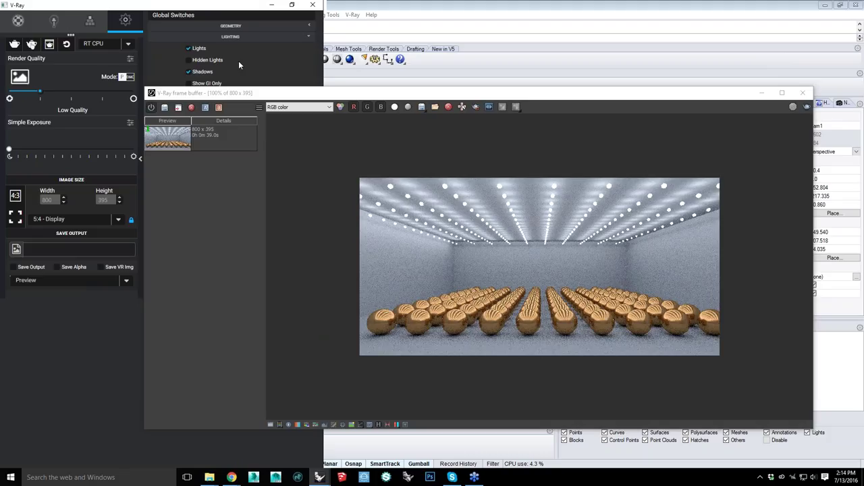
pyautogui.moveTo(442, 94); pyautogui.dragTo(426, 176)
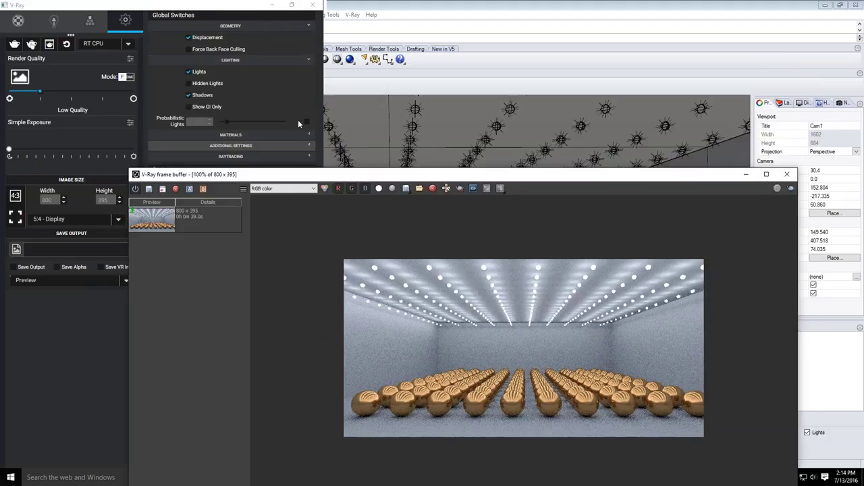
pyautogui.click(307, 122)
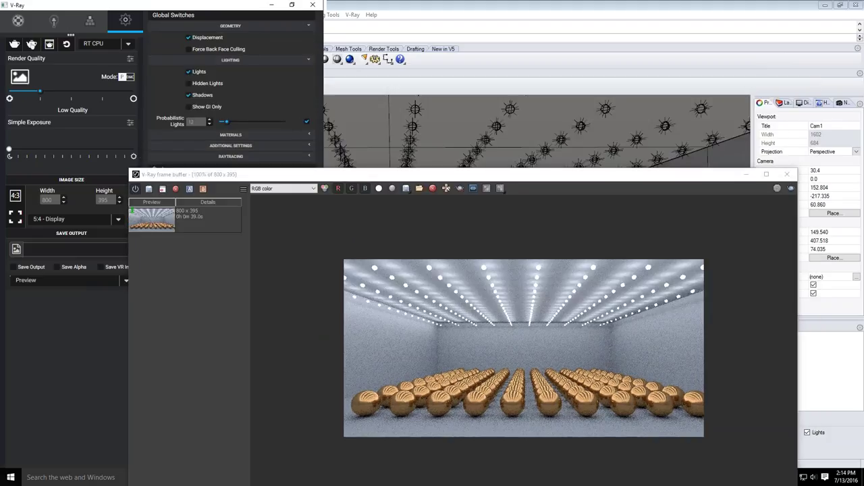
pyautogui.doubleClick(193, 121)
pyautogui.write('8')
pyautogui.click(116, 14)
pyautogui.click(459, 87)
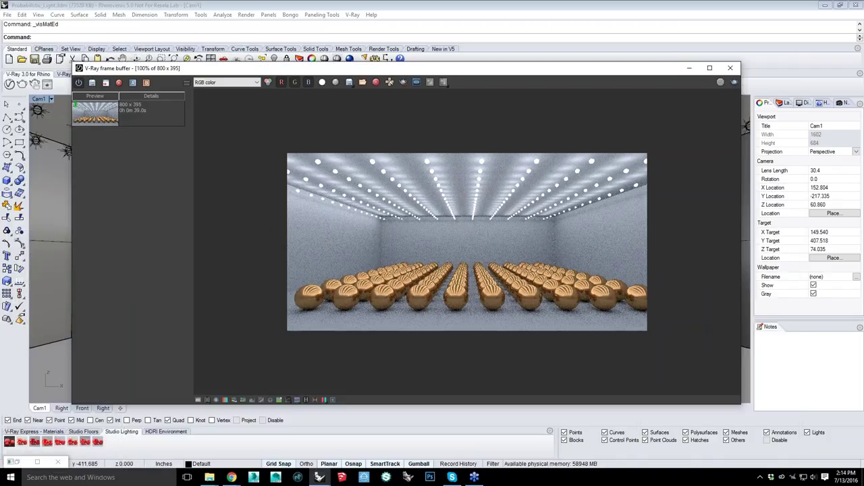
# Render the scene again with the browser stopwatch running, keeping the frame buffer beside the timer
pyautogui.hotkey('alt', 'Tab')
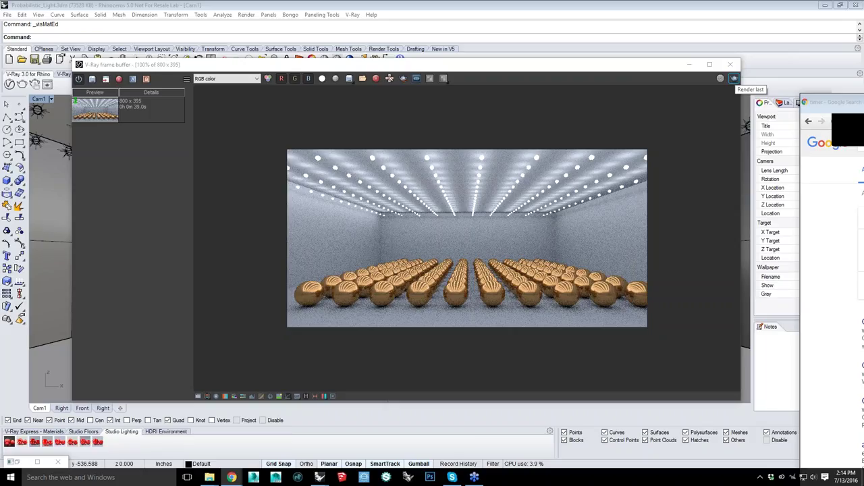
pyautogui.click(734, 79)
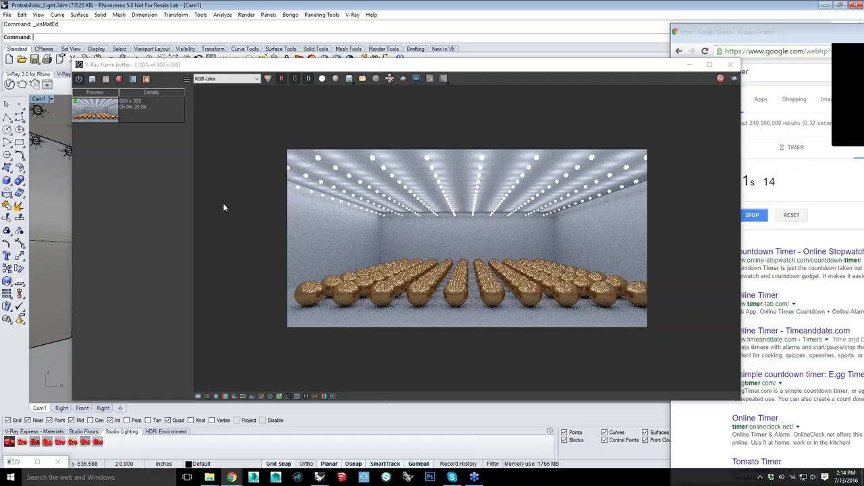
pyautogui.moveTo(223, 64); pyautogui.dragTo(127, 47)
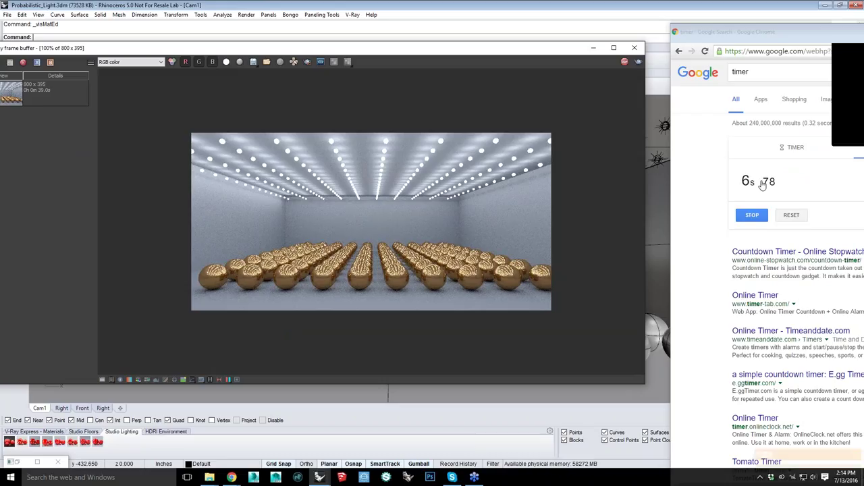
pyautogui.click(320, 62)
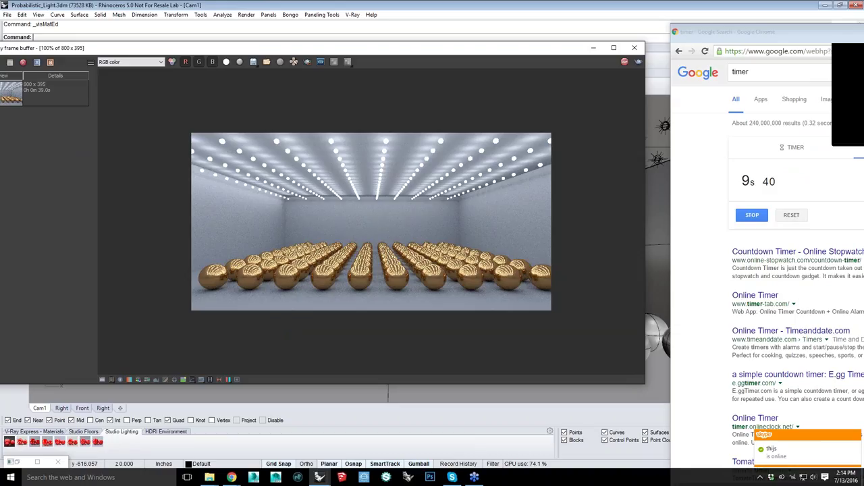
pyautogui.moveTo(336, 48); pyautogui.dragTo(406, 54)
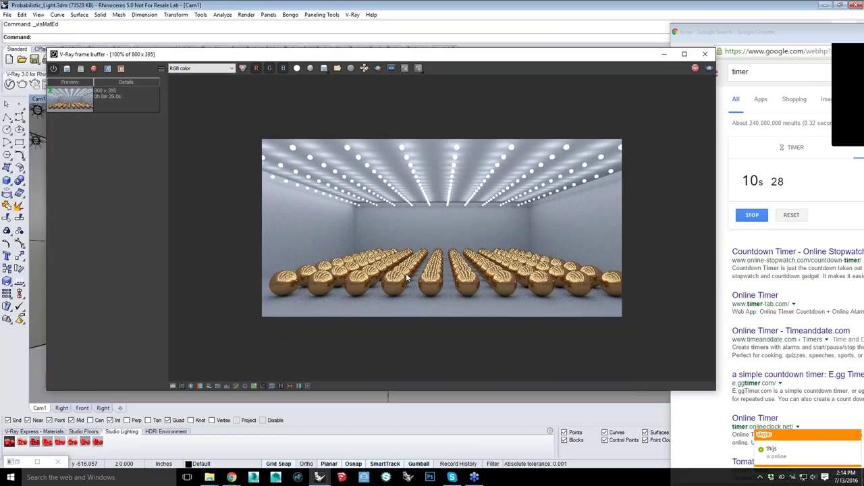
# Examine the noise on the spheres, walls and ceiling lights up close, and stop the render and the stopwatch
pyautogui.scroll(2, 415, 257)
pyautogui.moveTo(438, 217); pyautogui.dragTo(370, 186, button='middle')
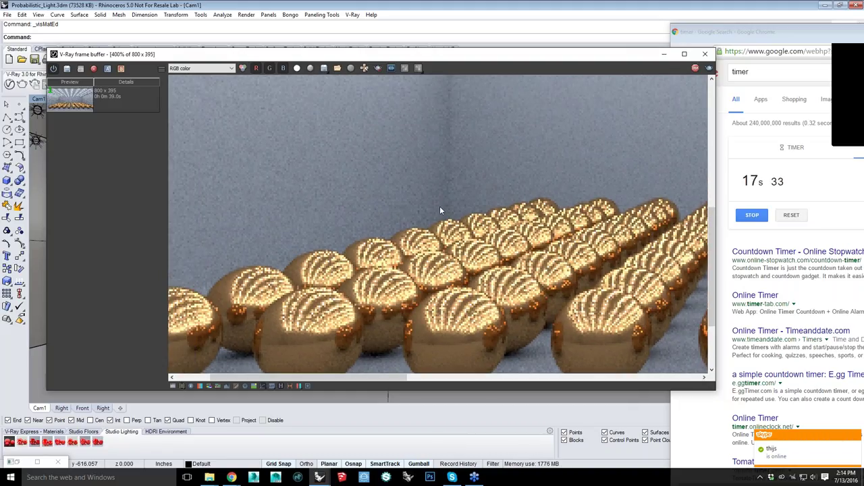
pyautogui.scroll(-1, 439, 210)
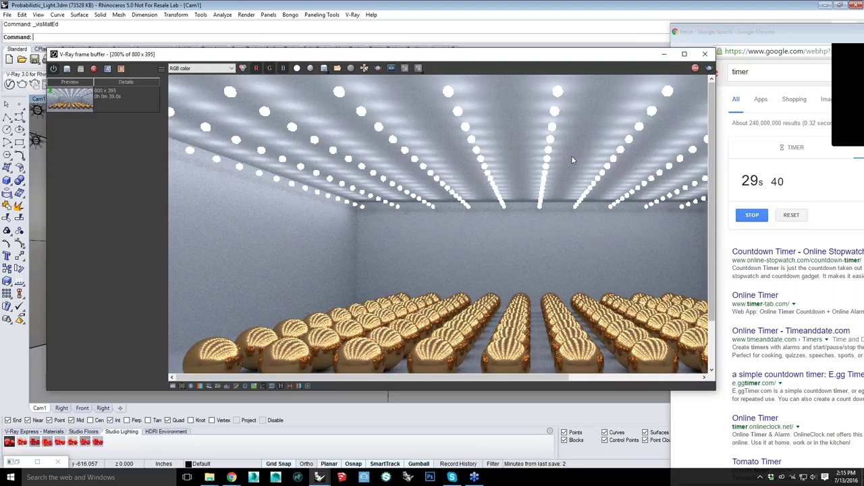
pyautogui.click(751, 215)
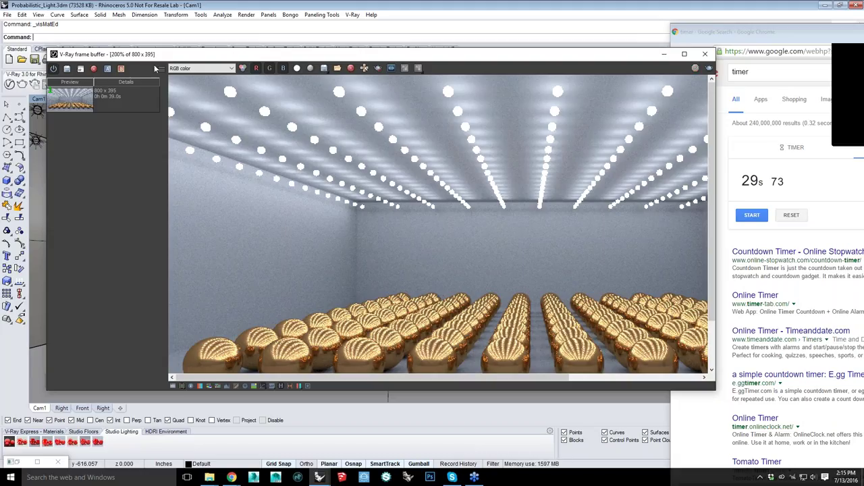
pyautogui.scroll(-1, 439, 293)
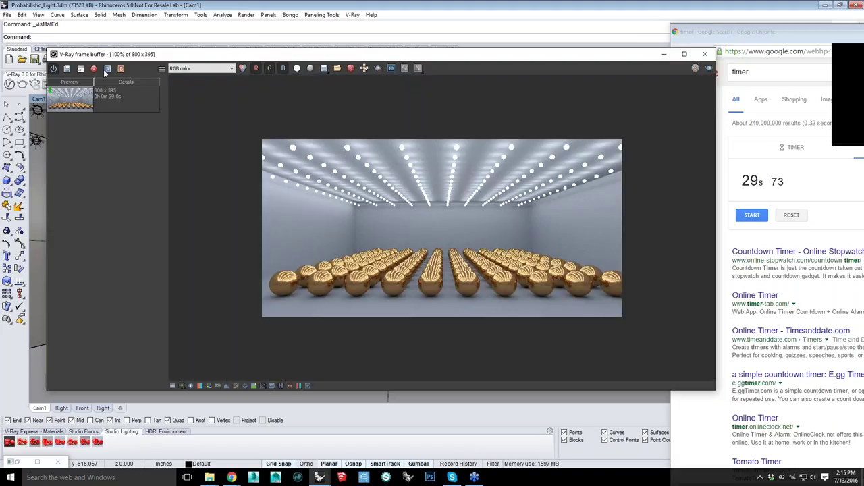
# Set the saved render as comparison image A in the frame buffer and sweep the divider across the scene to compare the noise
pyautogui.click(107, 69)
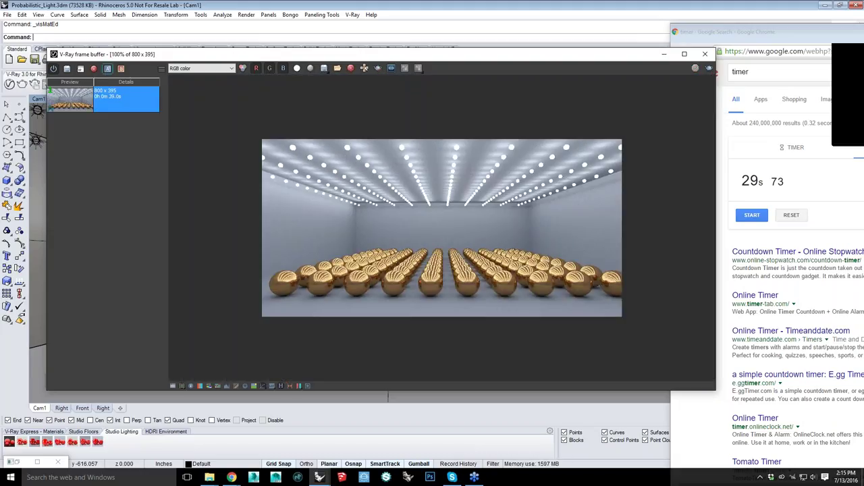
pyautogui.doubleClick(277, 238)
pyautogui.moveTo(277, 237); pyautogui.dragTo(244, 238)
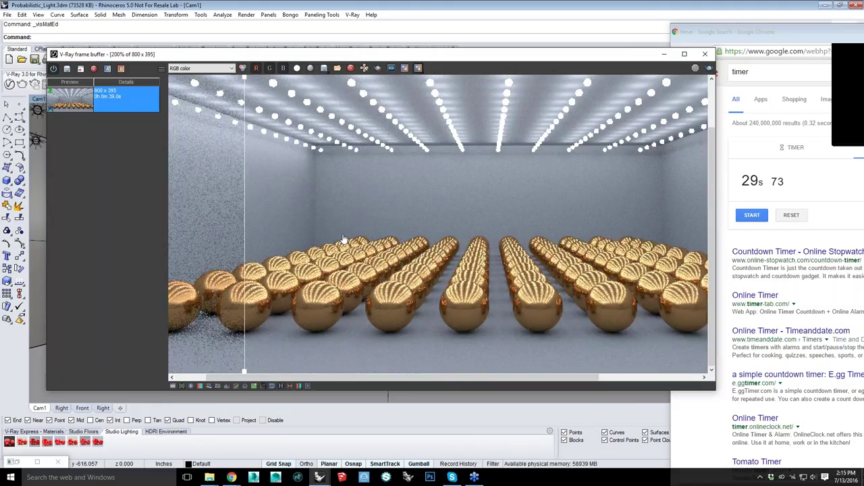
pyautogui.moveTo(343, 239); pyautogui.dragTo(662, 232)
pyautogui.click(662, 232)
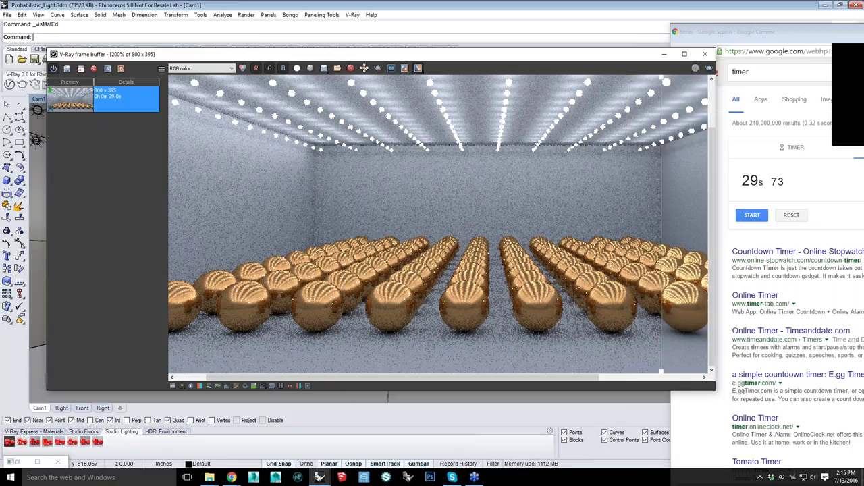
pyautogui.moveTo(661, 236); pyautogui.dragTo(284, 249)
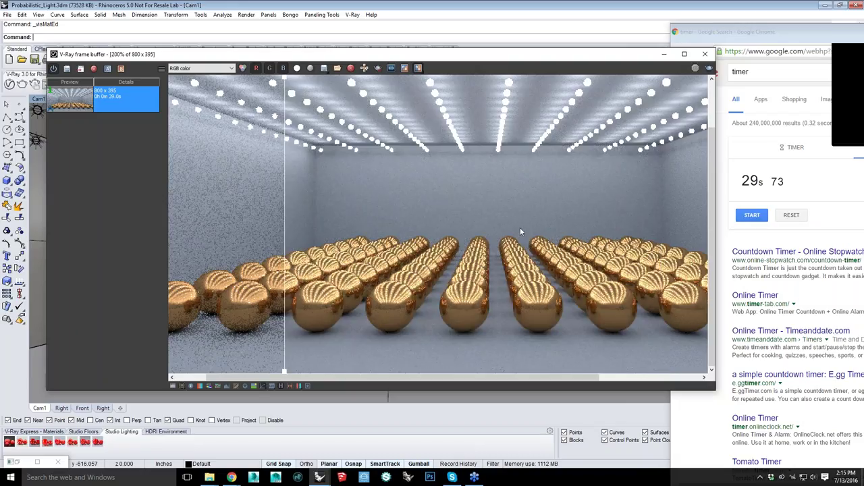
pyautogui.click(411, 228)
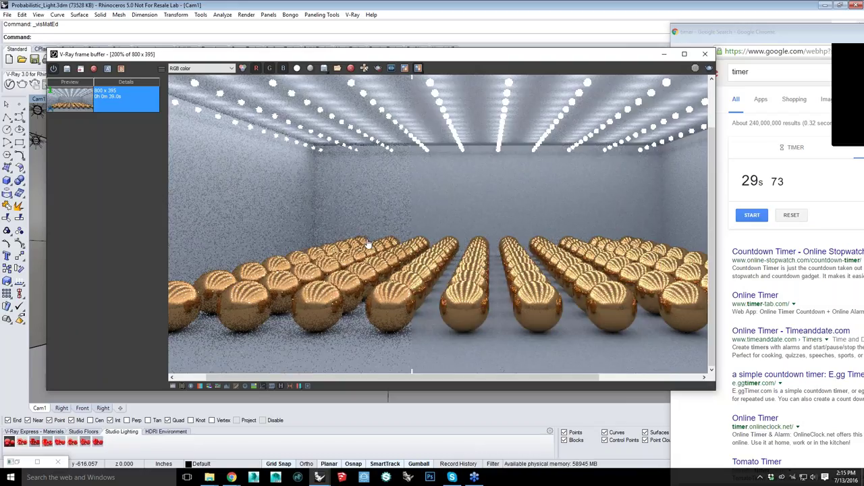
pyautogui.moveTo(411, 244); pyautogui.dragTo(577, 246)
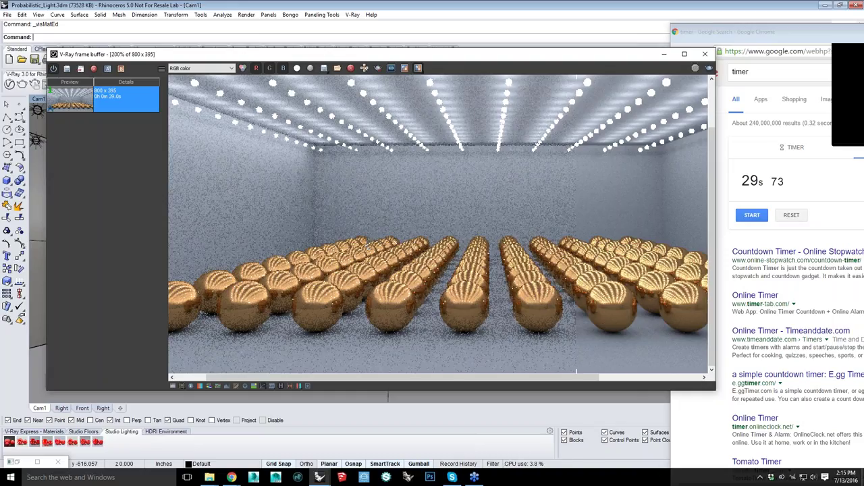
pyautogui.moveTo(367, 247); pyautogui.dragTo(358, 247)
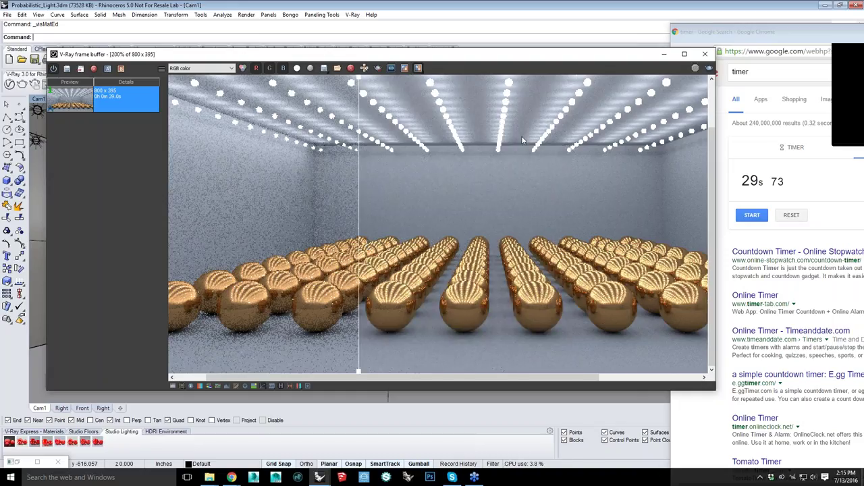
pyautogui.scroll(-2, 358, 233)
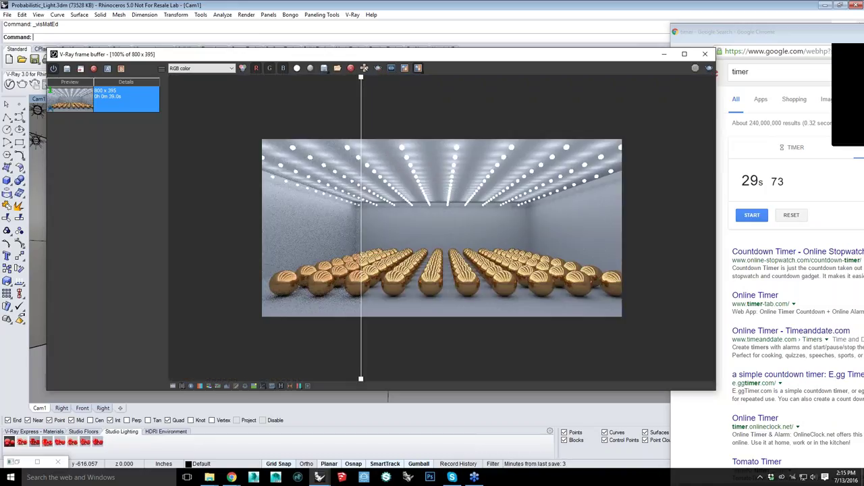
pyautogui.moveTo(361, 233); pyautogui.dragTo(623, 233)
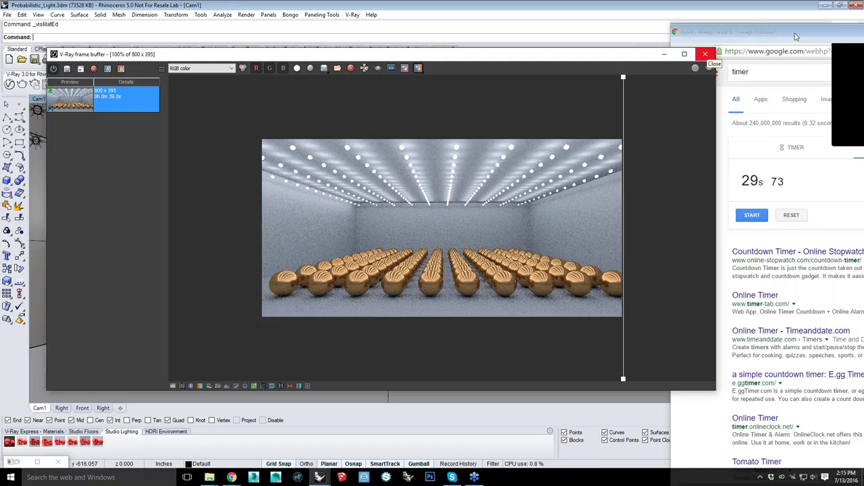
# Clear the frame buffer and the browser stopwatch off the screen and close the Probabilistic_Light scene
pyautogui.click(705, 54)
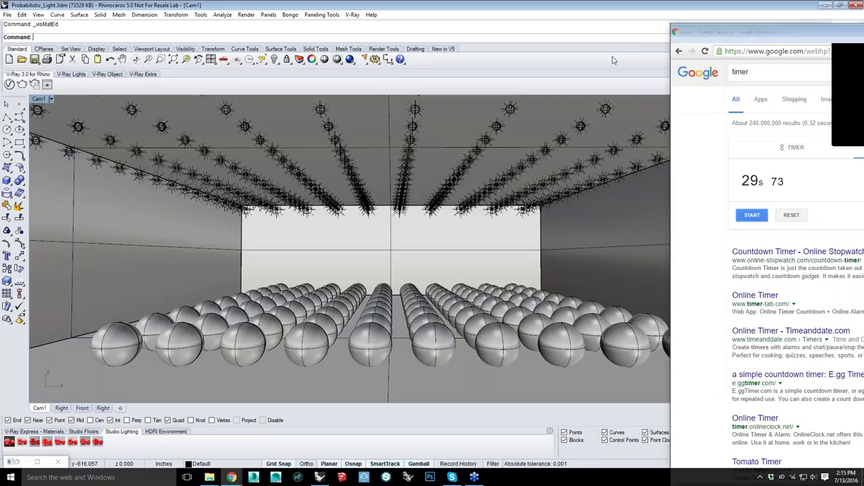
pyautogui.press('super+Down')
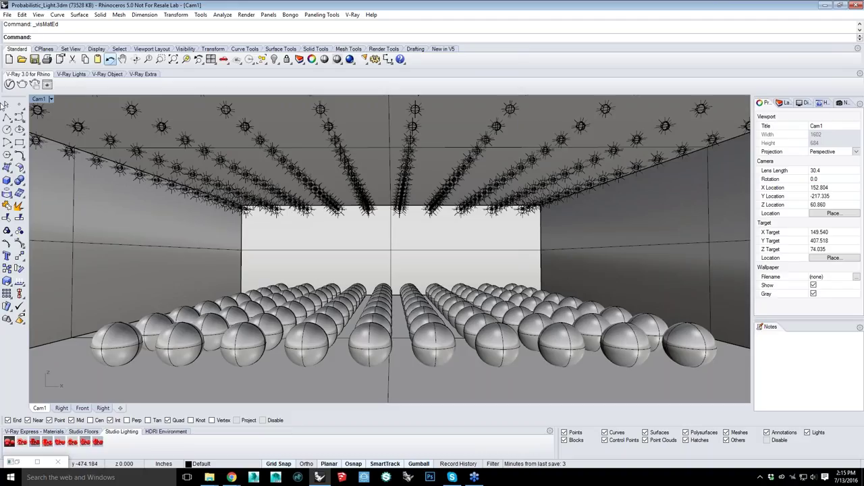
pyautogui.click(107, 74)
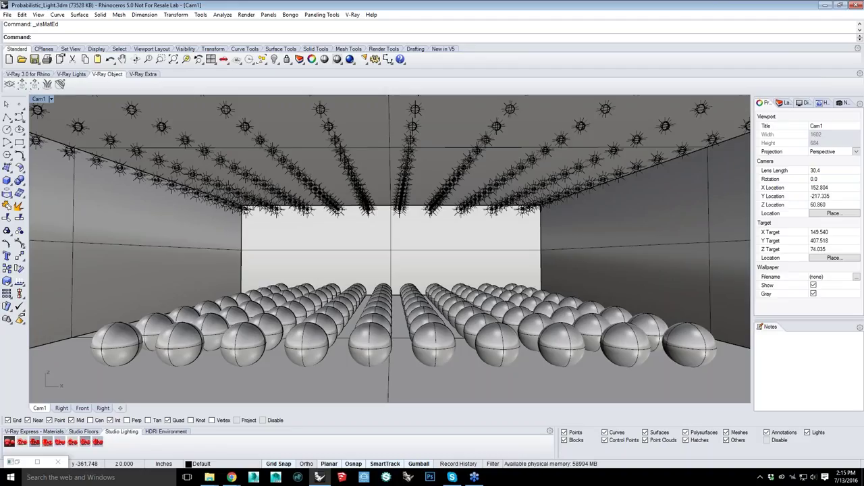
pyautogui.click(852, 5)
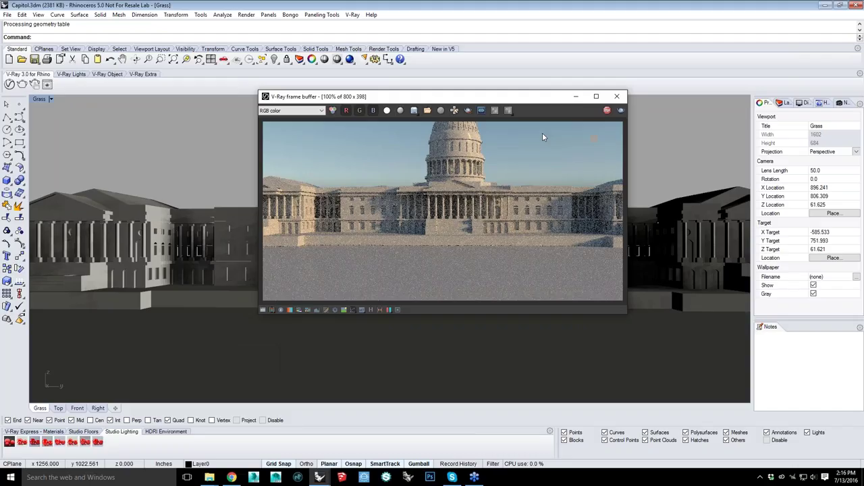
# Examine the Capitol render enlarged in the maximized frame buffer, and close the frame buffer
pyautogui.click(594, 95)
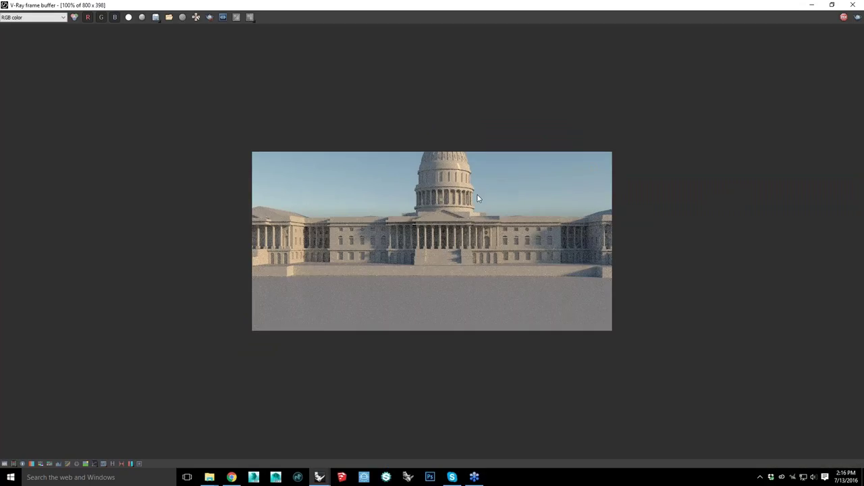
pyautogui.scroll(1, 476, 196)
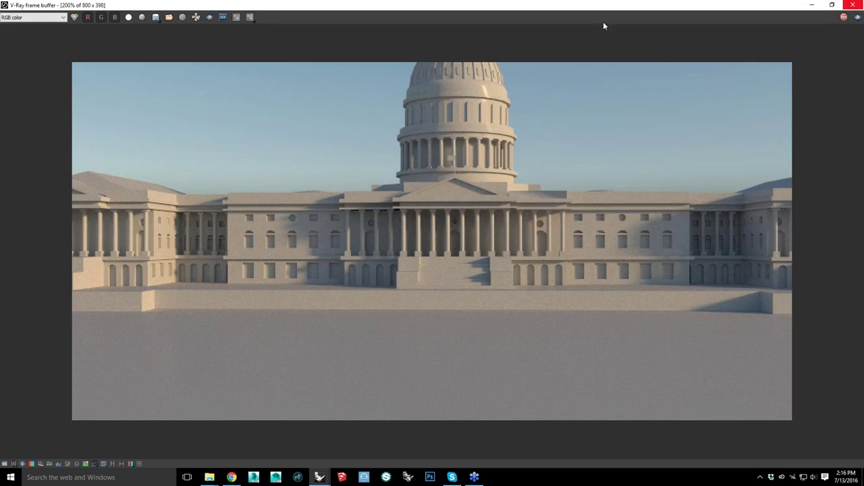
pyautogui.doubleClick(603, 5)
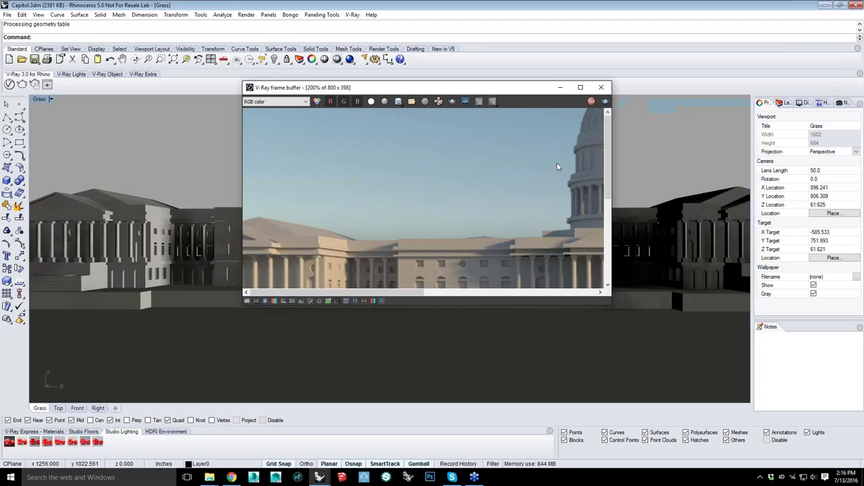
pyautogui.scroll(-1, 556, 163)
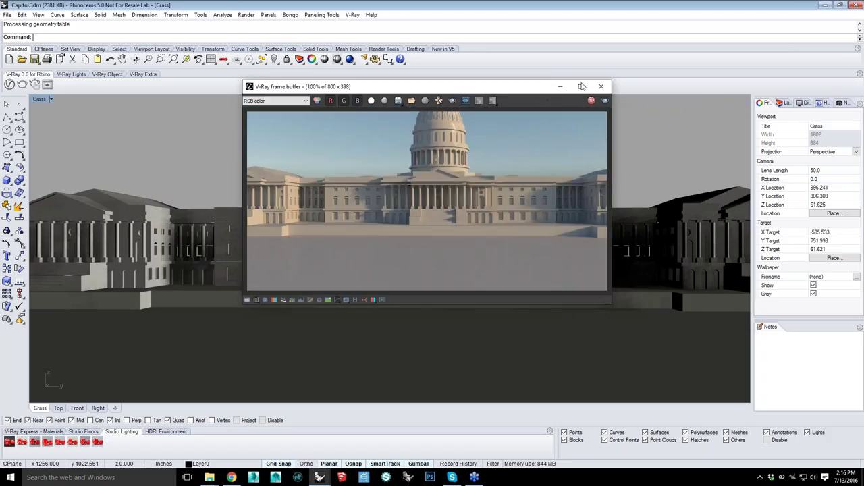
pyautogui.moveTo(544, 87); pyautogui.dragTo(532, 66)
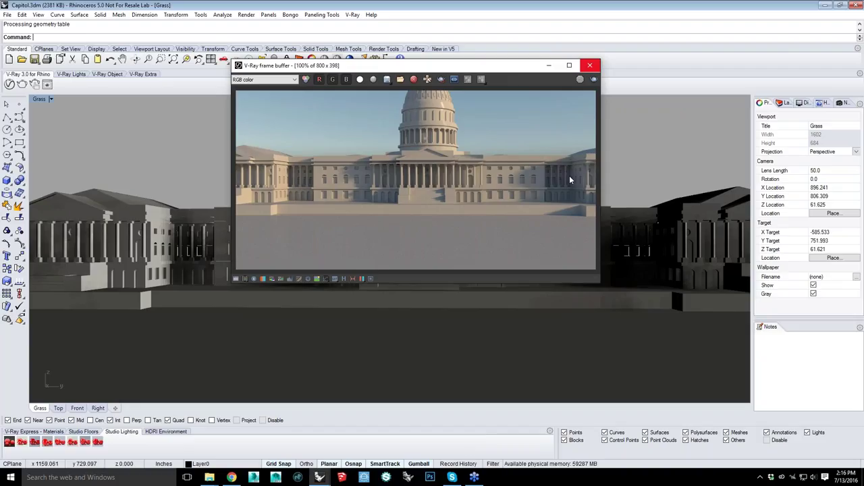
pyautogui.click(590, 66)
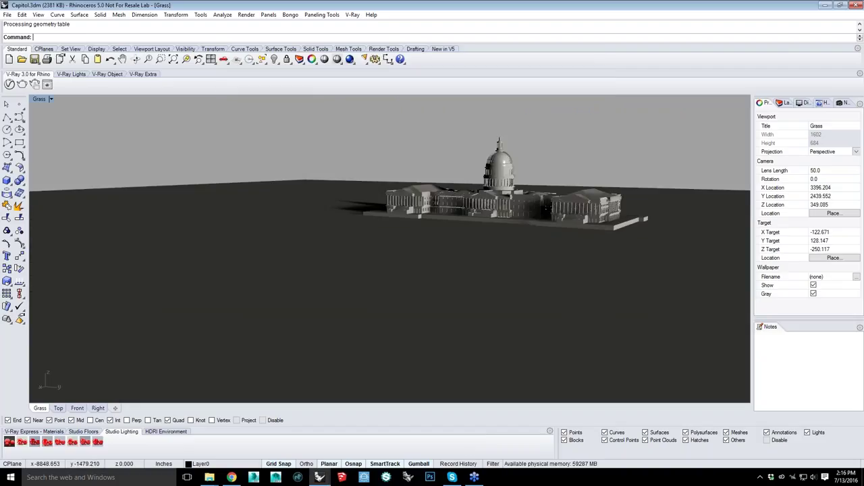
# Add a V-Ray clipping plane to the Capitol scene
pyautogui.moveTo(472, 202); pyautogui.dragTo(534, 263, button='right')
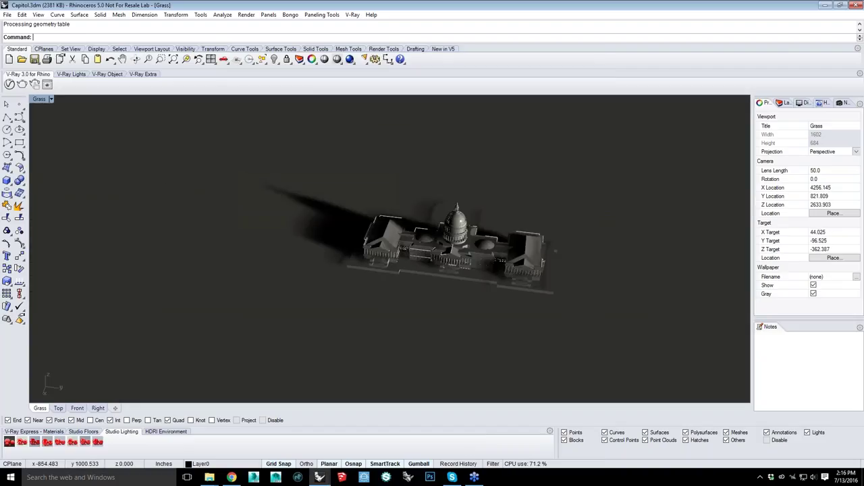
pyautogui.press('Home')
pyautogui.click(71, 74)
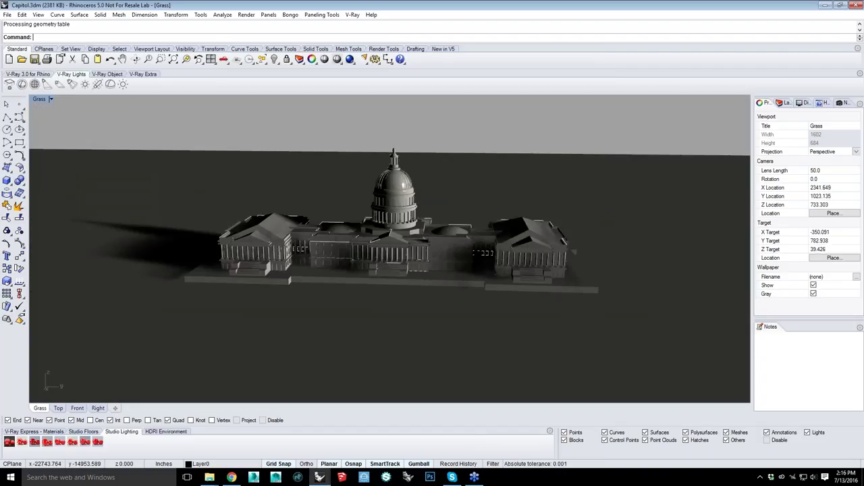
pyautogui.click(108, 74)
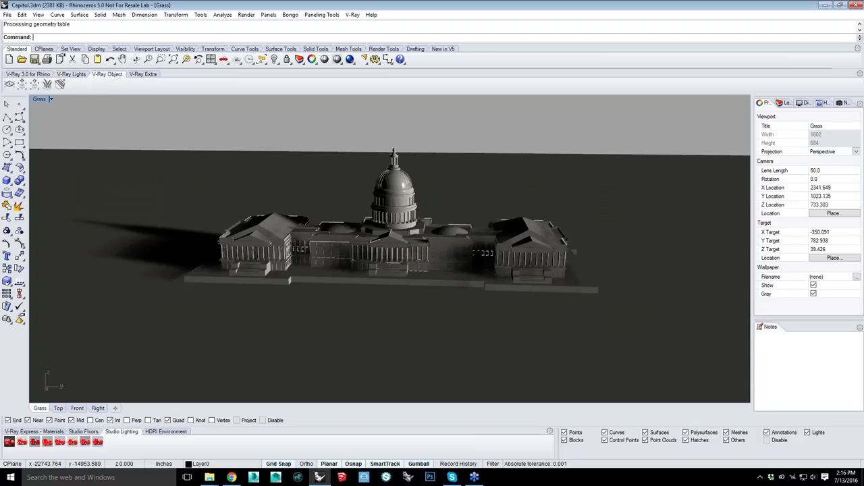
pyautogui.click(61, 84)
pyautogui.scroll(-5, 351, 228)
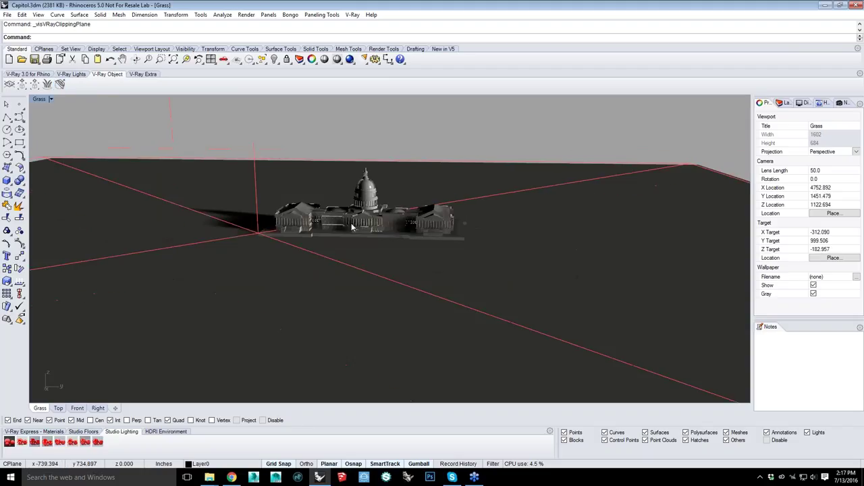
# Raise the clipping plane well above the Capitol and rotate it 180 degrees so it faces downward
pyautogui.scroll(-8, 351, 227)
pyautogui.moveTo(351, 227); pyautogui.dragTo(312, 242, button='right')
pyautogui.click(325, 223)
pyautogui.scroll(-2, 312, 242)
pyautogui.moveTo(329, 250); pyautogui.dragTo(329, 190)
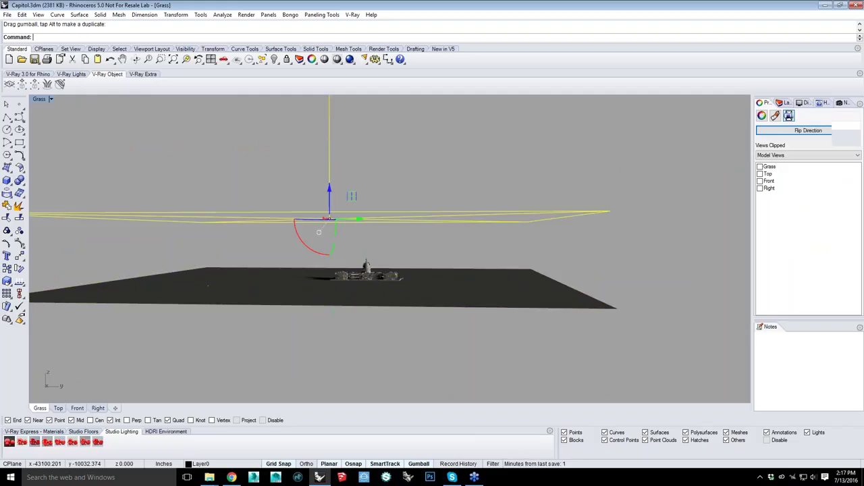
pyautogui.keyDown('shift'); pyautogui.moveTo(303, 243); pyautogui.dragTo(353, 193); pyautogui.keyUp('shift')
pyautogui.click(405, 196)
# Lower the clipping plane in the Front view until it cuts through the Capitol's wings below the dome, and return to the Grass view
pyautogui.moveTo(411, 209); pyautogui.dragTo(415, 235, button='right')
pyautogui.scroll(6, 416, 235)
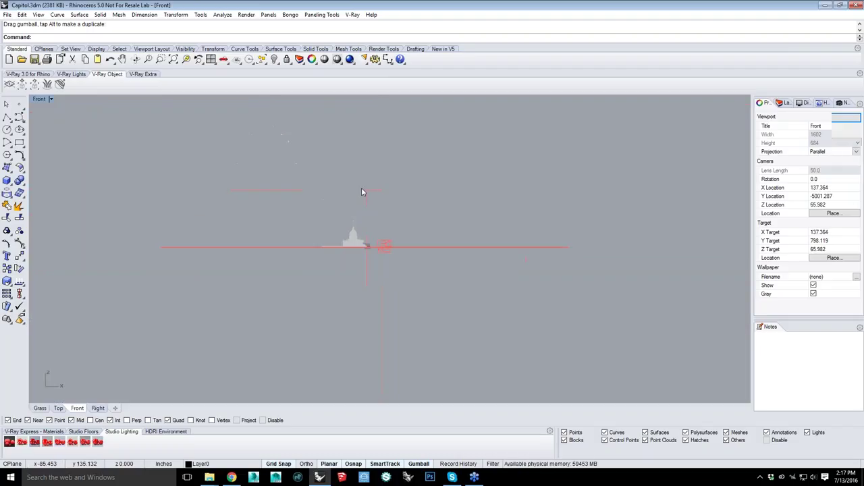
pyautogui.click(361, 192)
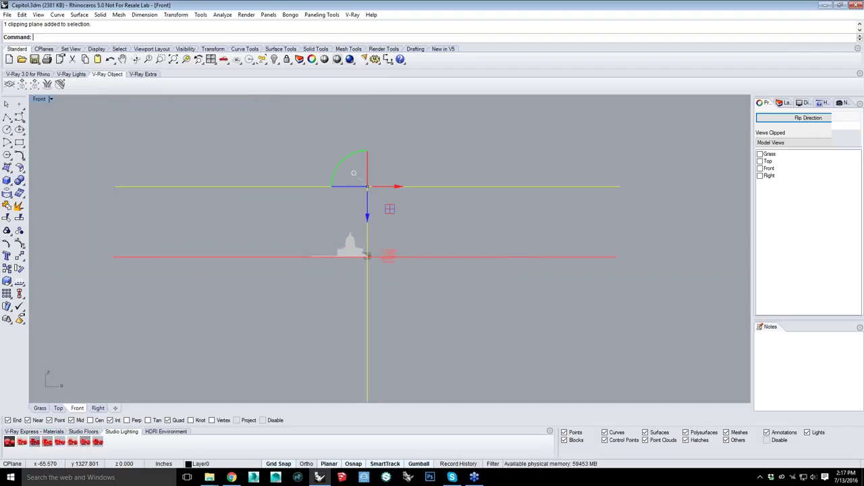
pyautogui.moveTo(367, 216); pyautogui.dragTo(367, 280)
pyautogui.scroll(15, 352, 248)
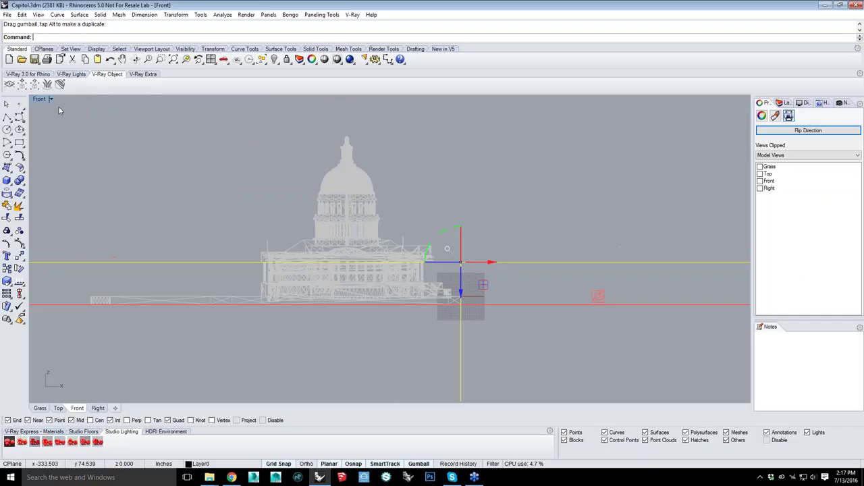
pyautogui.scroll(3, 376, 115)
pyautogui.hotkey('ctrl', 'm')
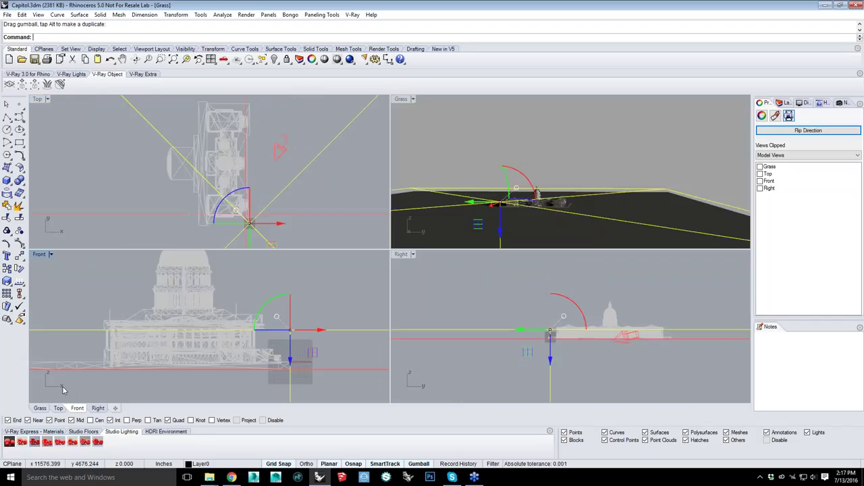
pyautogui.doubleClick(40, 408)
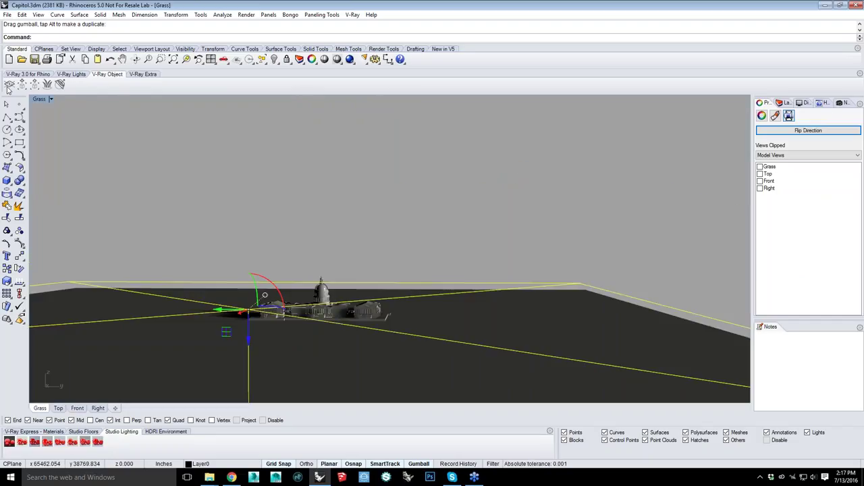
# Open the V-Ray editor and review the clipping plane's VRayClipper options and the scene's materials
pyautogui.click(8, 84)
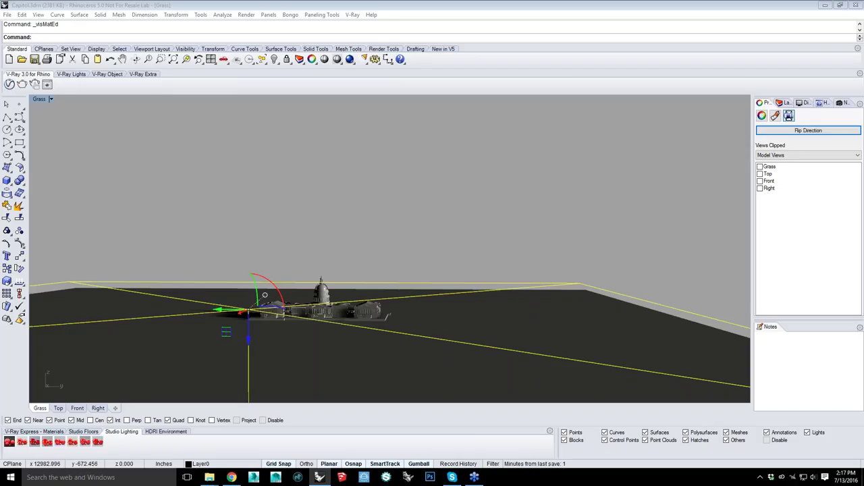
pyautogui.moveTo(646, 87); pyautogui.dragTo(211, 87)
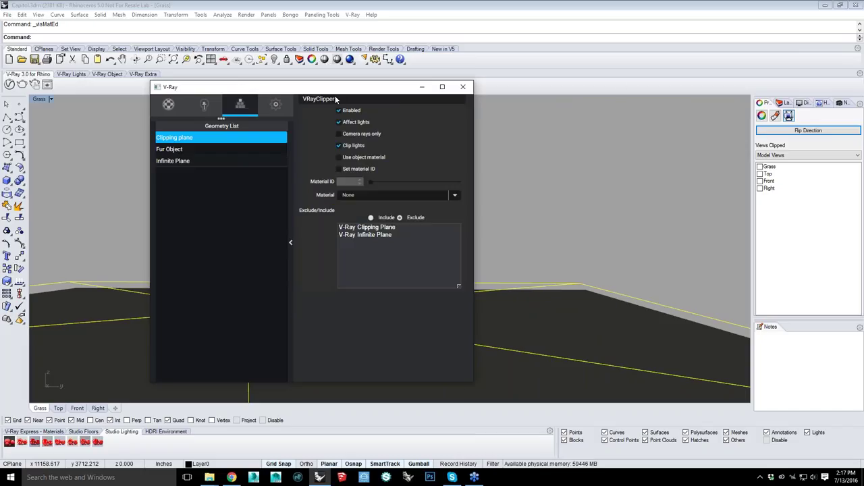
pyautogui.moveTo(335, 88); pyautogui.dragTo(620, 83)
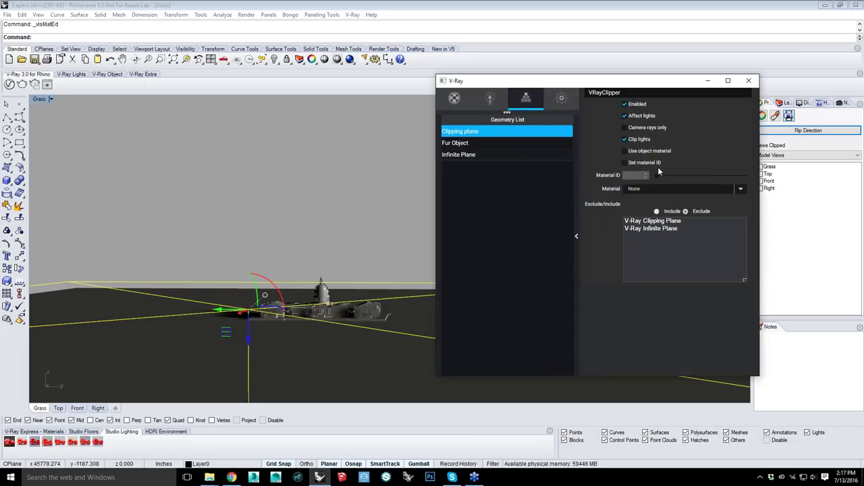
pyautogui.click(455, 97)
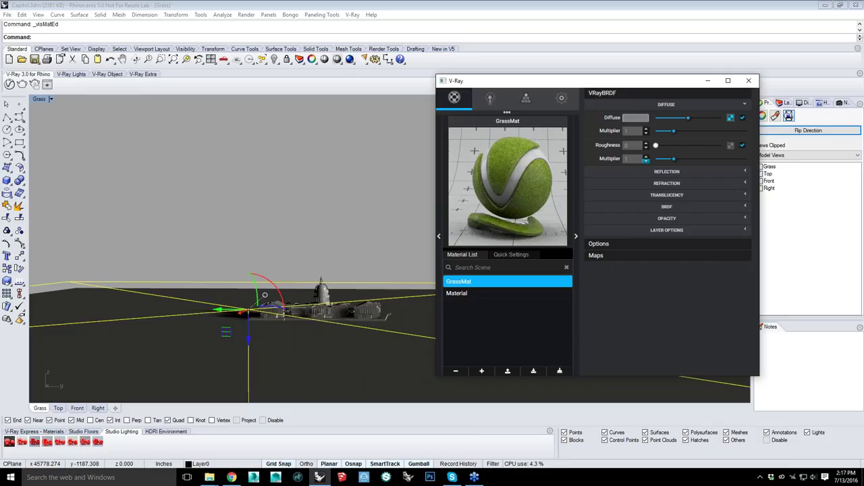
# Show the render settings, render a close-up of the clipped Capitol and move the frame buffer away from the V-Ray editor
pyautogui.click(561, 98)
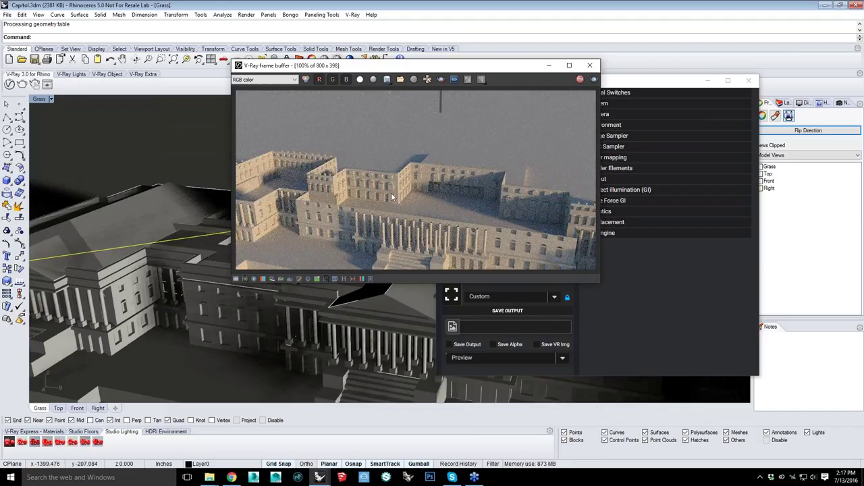
pyautogui.scroll(-1, 411, 199)
pyautogui.scroll(1, 411, 199)
pyautogui.moveTo(453, 73); pyautogui.dragTo(386, 133)
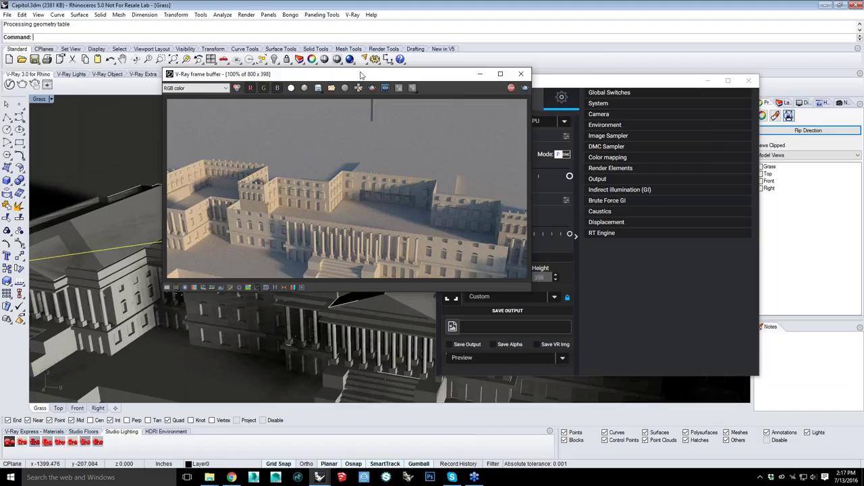
# Enable Use object material for the clipping plane, re-render, and inspect the cut surface up close in the frame buffer
pyautogui.moveTo(362, 75); pyautogui.dragTo(252, 71)
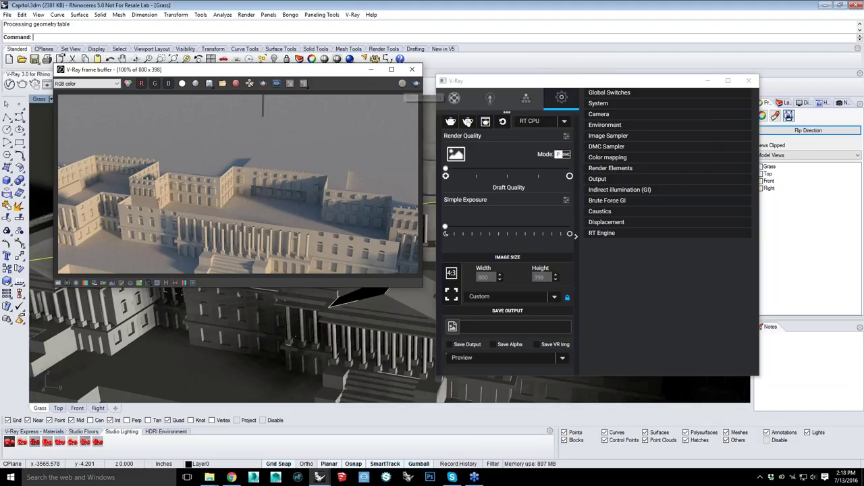
pyautogui.click(510, 104)
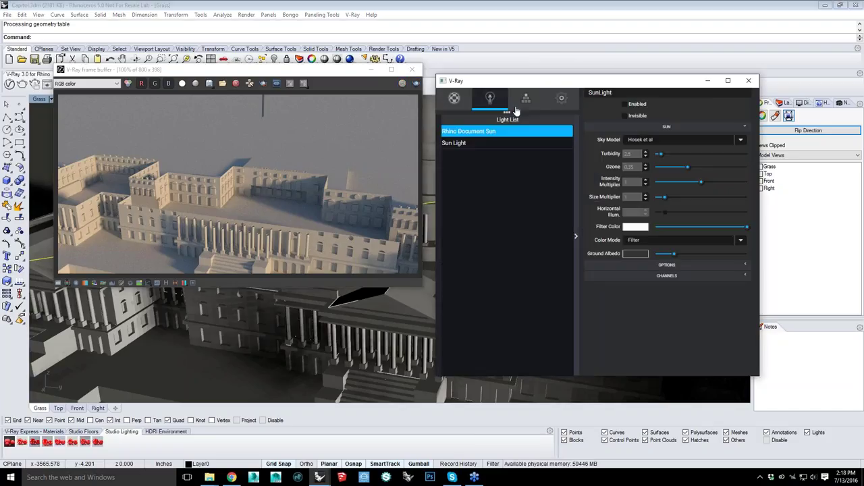
pyautogui.click(526, 99)
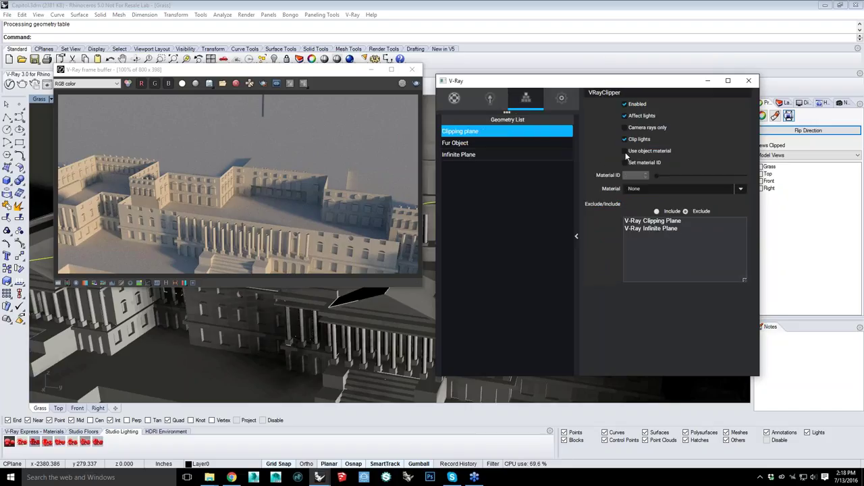
pyautogui.click(624, 150)
pyautogui.click(416, 84)
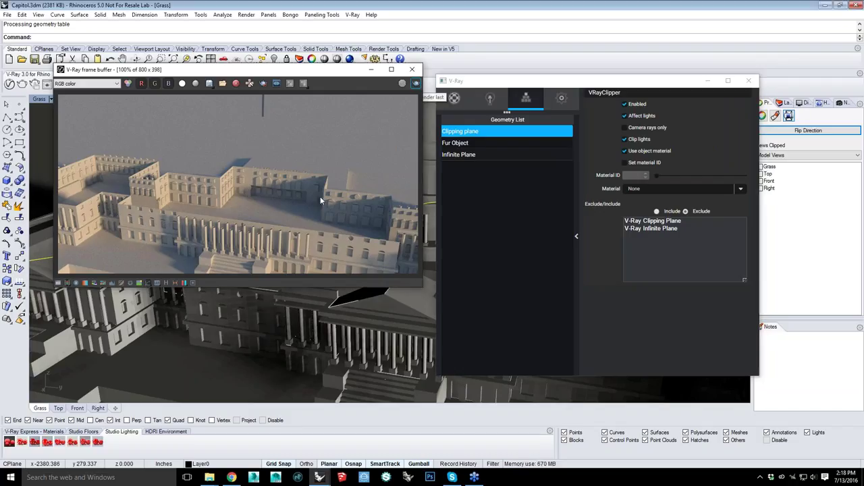
pyautogui.scroll(1, 271, 200)
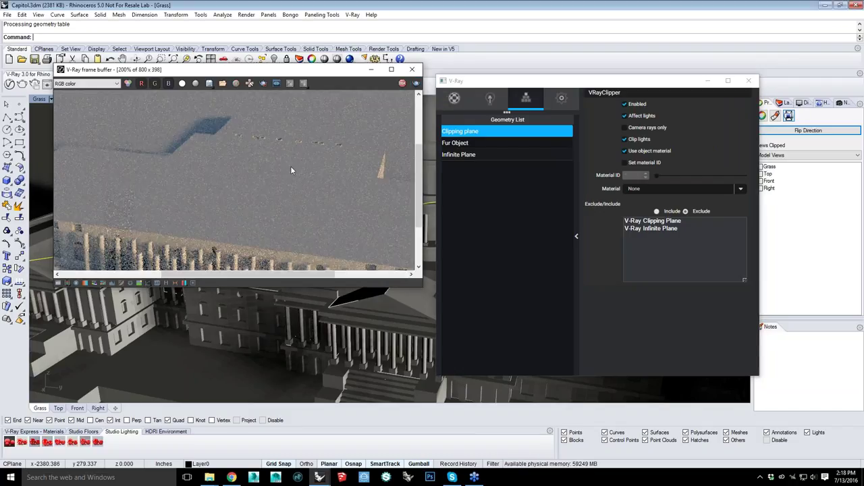
pyautogui.moveTo(291, 166); pyautogui.dragTo(323, 171, button='middle')
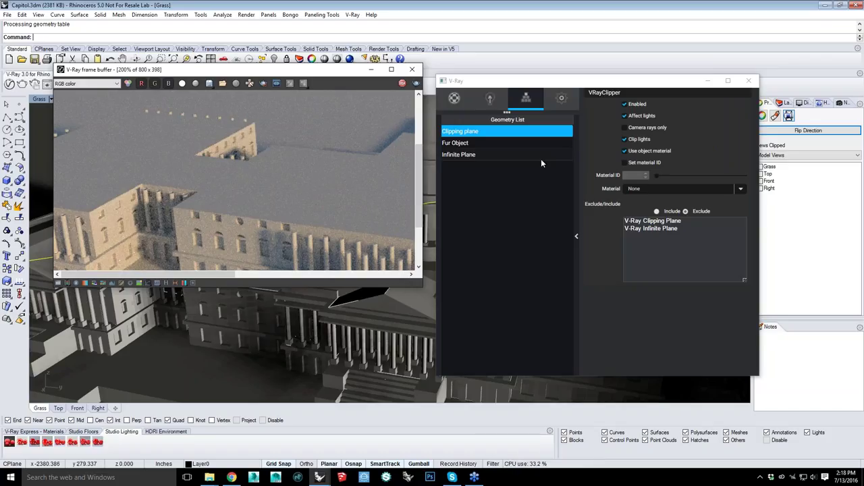
# Turn off Use object material, assign /GrassMat as the clipping plane's material, and restart the render
pyautogui.click(624, 151)
pyautogui.click(625, 151)
pyautogui.click(659, 189)
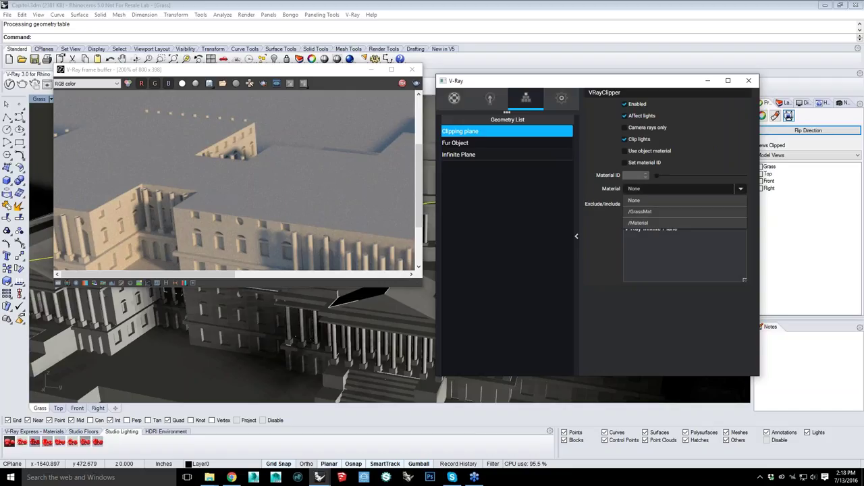
pyautogui.click(639, 211)
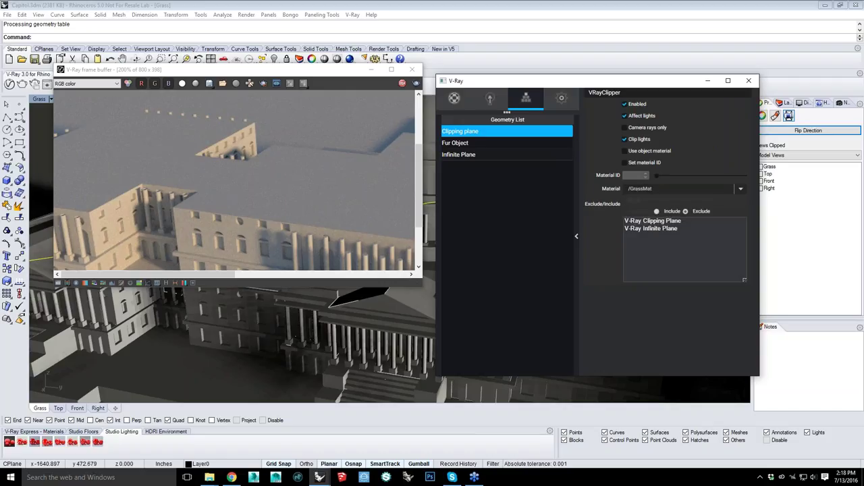
pyautogui.click(403, 83)
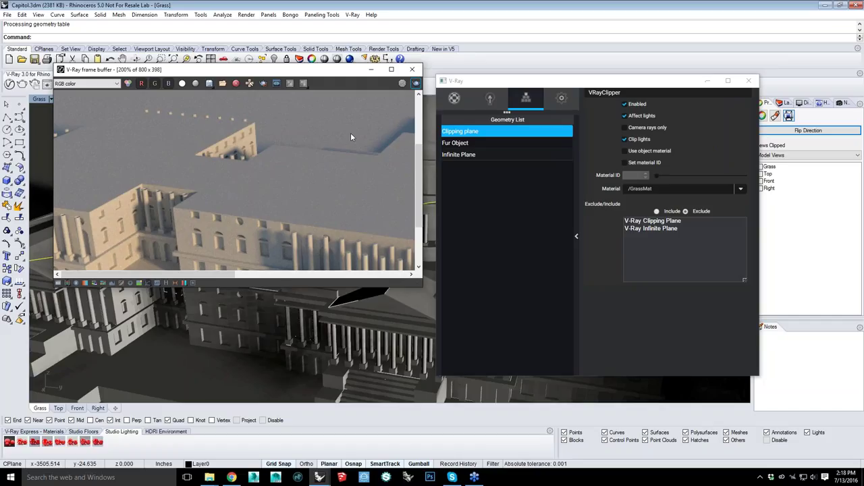
pyautogui.scroll(-1, 351, 134)
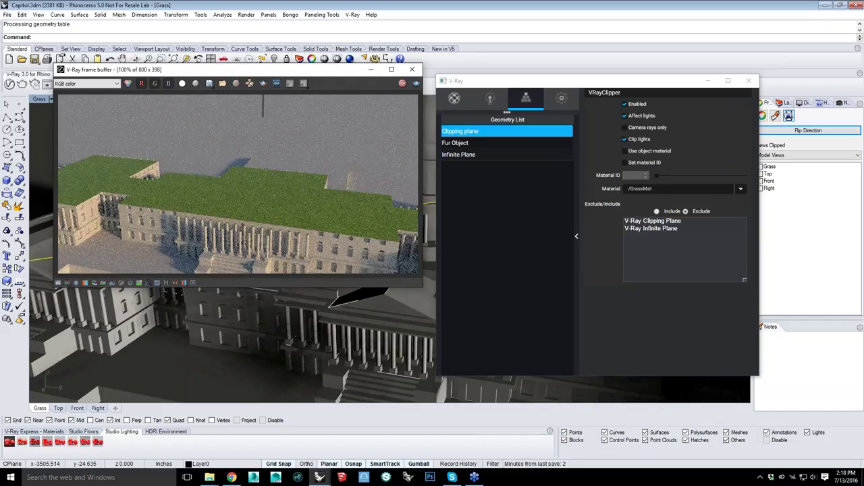
# Enlarge the frame buffer, inspect the grass-capped Capitol render at 200%, and close the frame buffer
pyautogui.moveTo(421, 286); pyautogui.dragTo(705, 378)
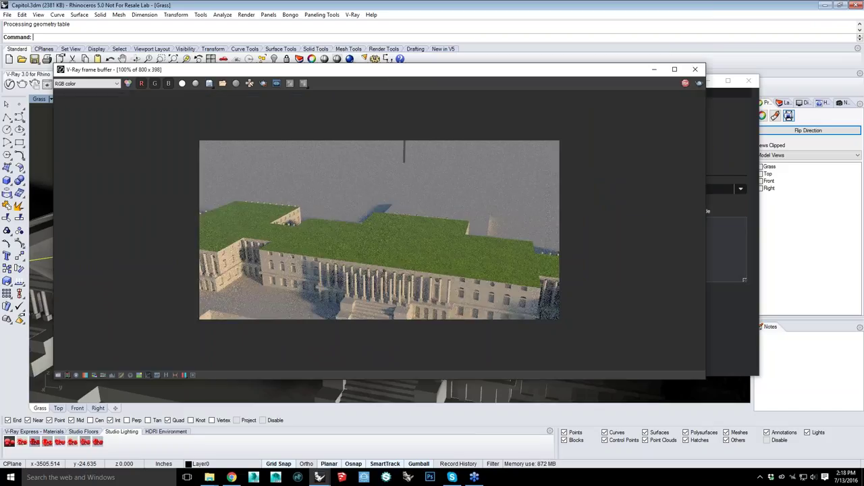
pyautogui.scroll(1, 236, 242)
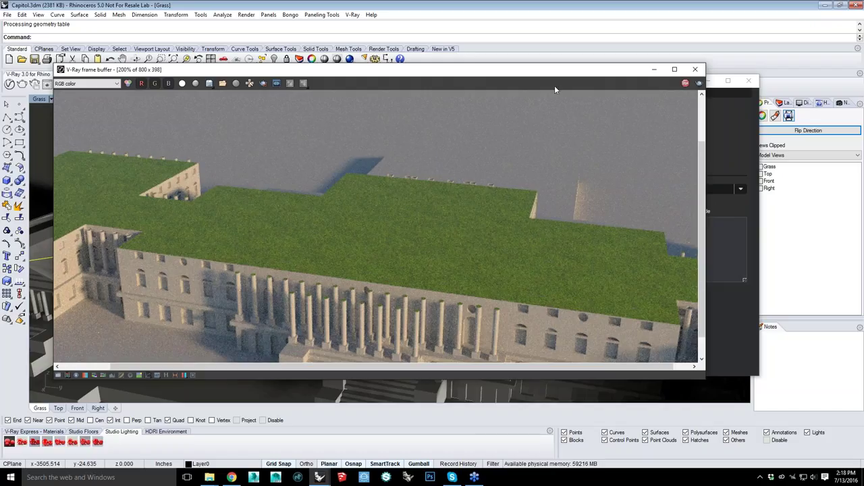
pyautogui.moveTo(555, 70); pyautogui.dragTo(425, 66)
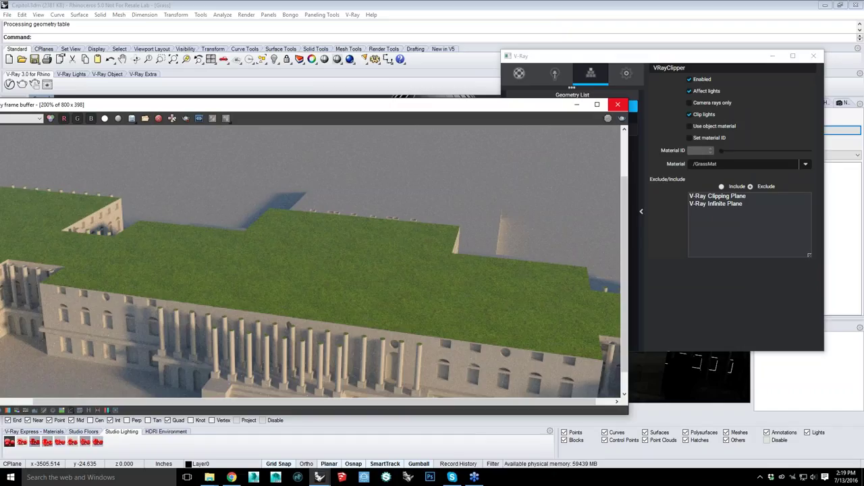
pyautogui.click(617, 104)
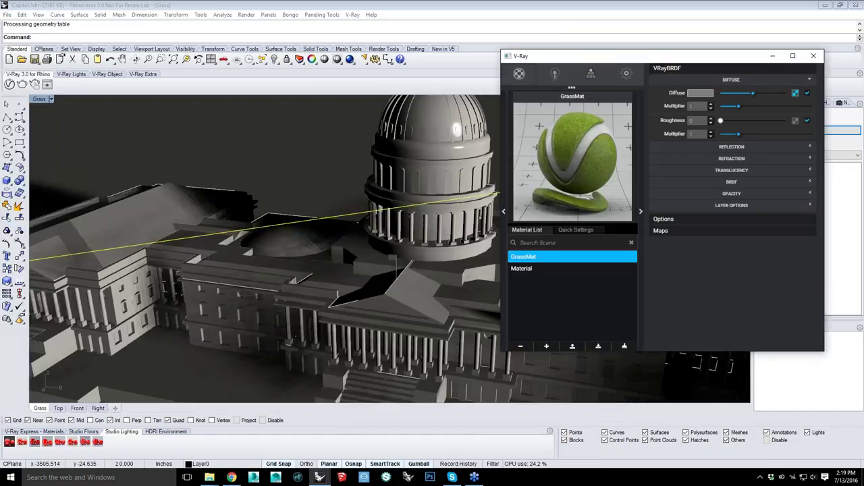
# Select the lawn in front of the Capitol, review GrassMat's quick settings from Diffuse Color to Opacity, and minimise the V-Ray editor
pyautogui.click(640, 211)
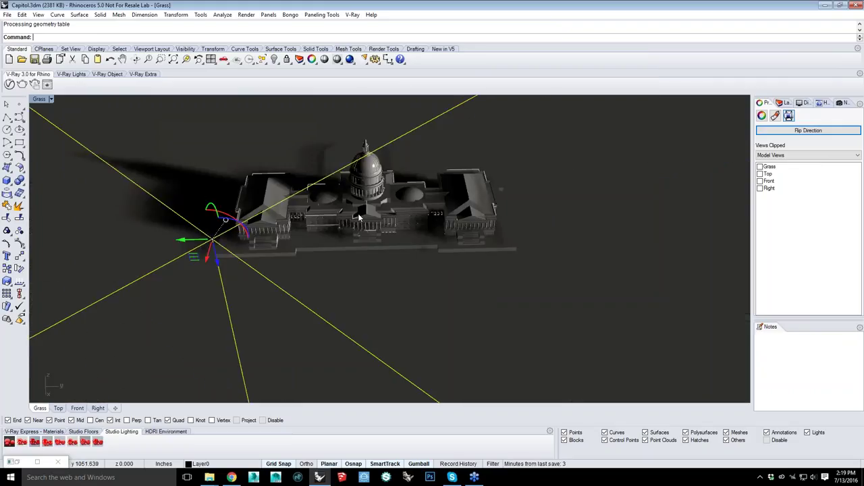
pyautogui.scroll(3, 361, 217)
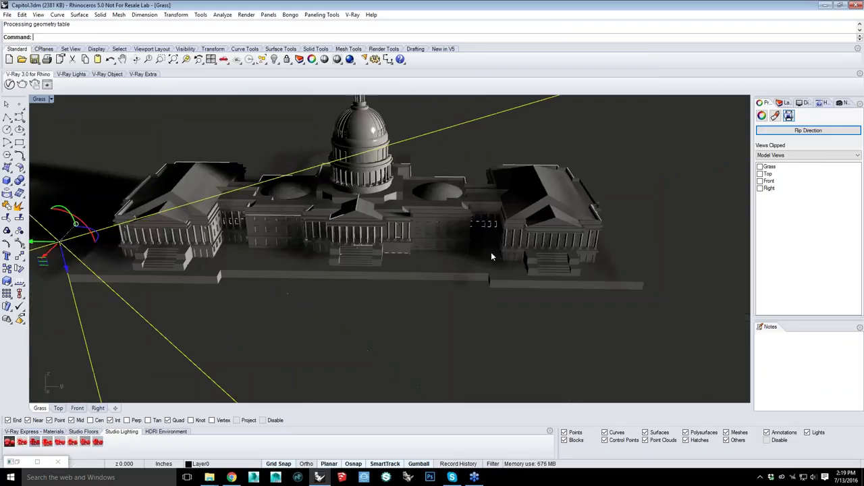
pyautogui.scroll(2, 491, 255)
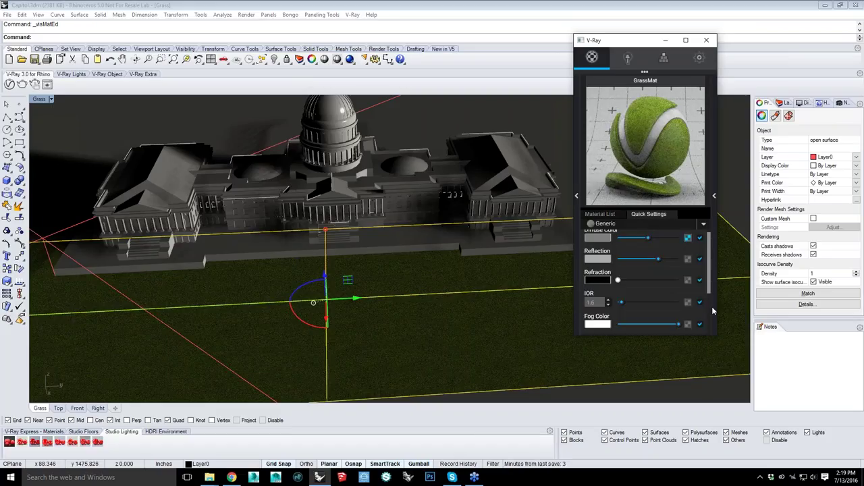
pyautogui.scroll(-2, 712, 307)
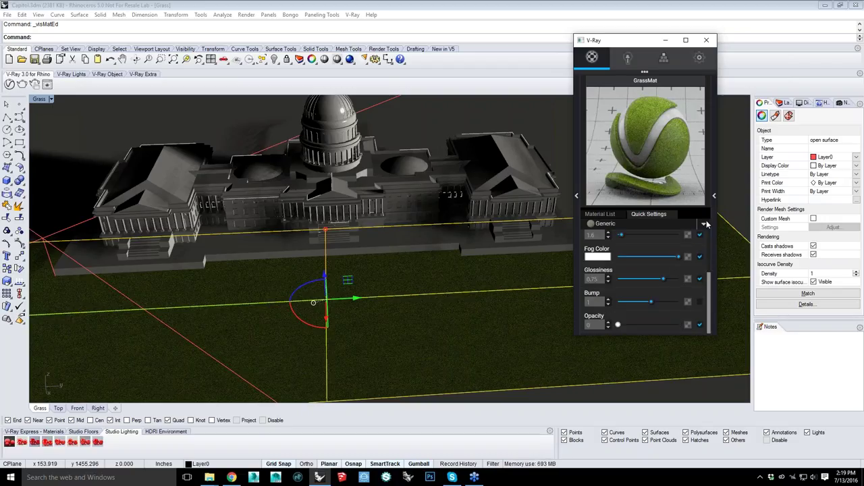
pyautogui.scroll(2, 707, 224)
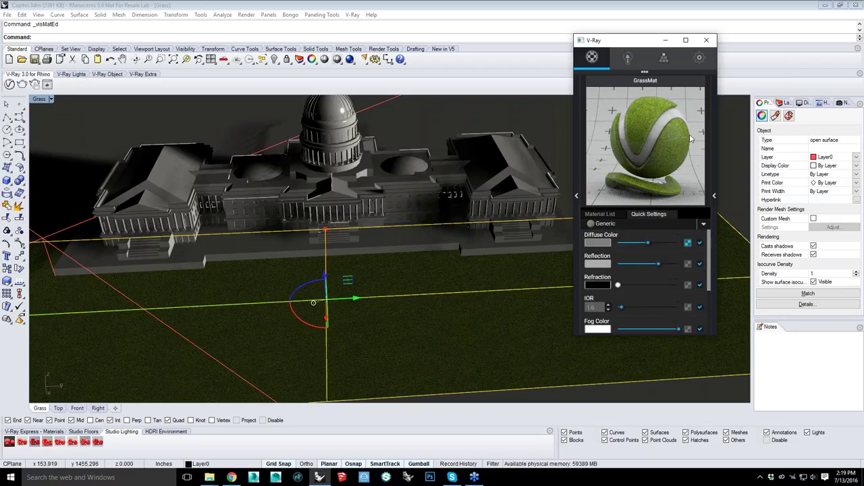
pyautogui.click(666, 41)
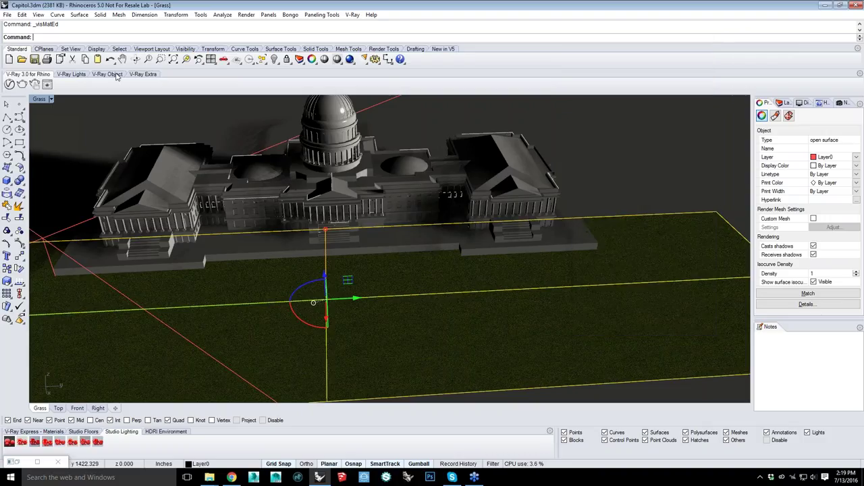
# Show the V-Ray object tools and move the small V-Ray Fur patch from the Capitol's terrace onto the lawn
pyautogui.click(108, 74)
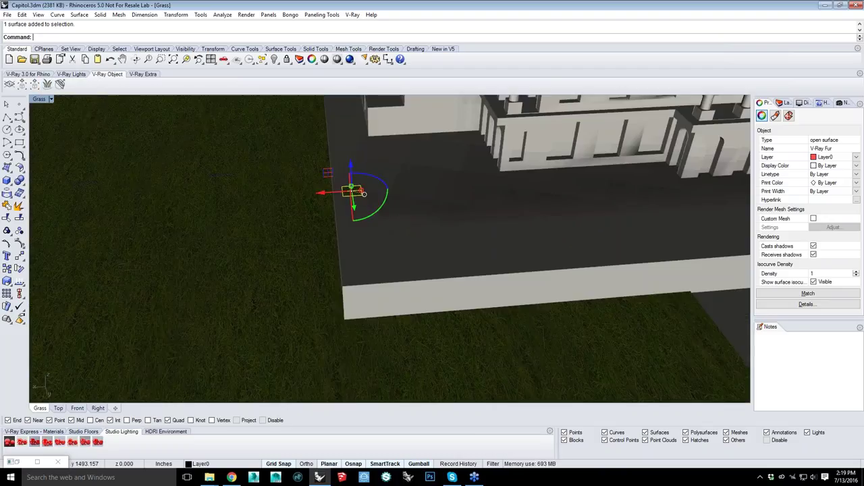
pyautogui.scroll(-4, 743, 227)
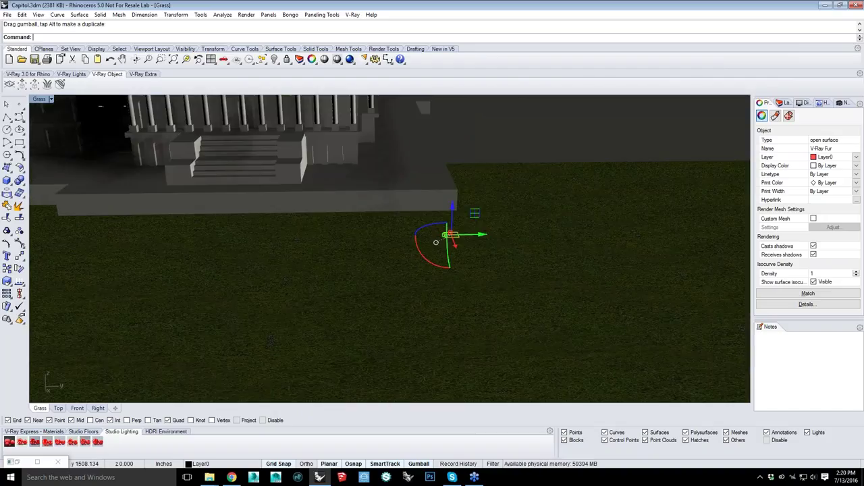
pyautogui.moveTo(437, 242); pyautogui.dragTo(491, 234, button='right')
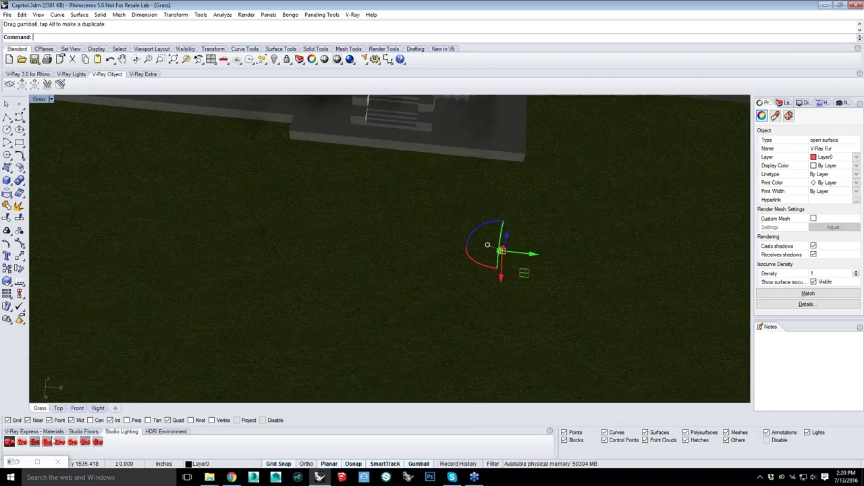
# Restore the V-Ray editor beside a close-up of the fur patch and examine the fur object's Length and Thickness parameters
pyautogui.click(37, 462)
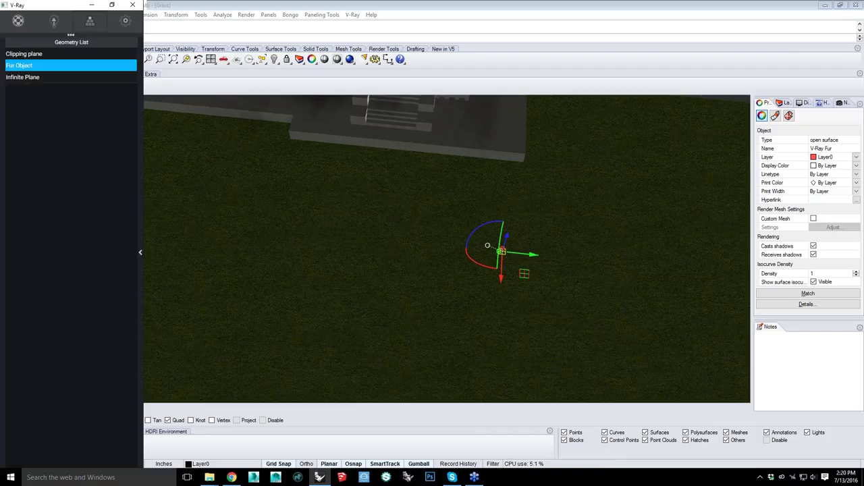
pyautogui.click(112, 5)
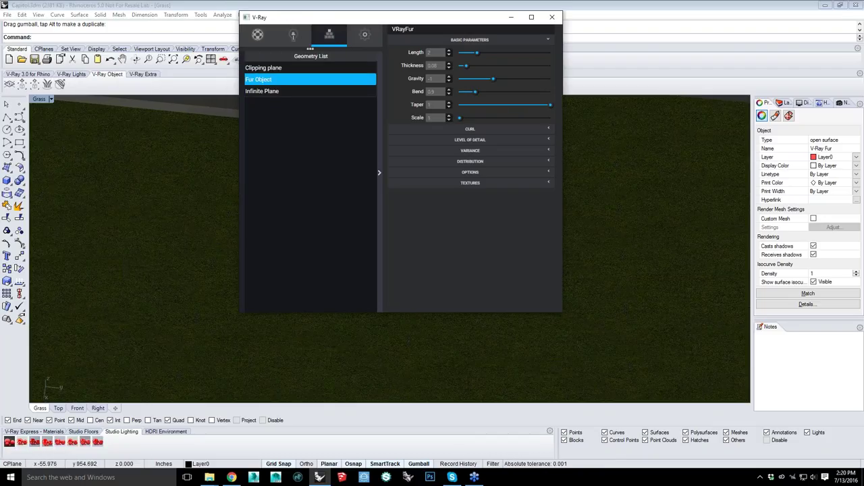
pyautogui.moveTo(322, 17); pyautogui.dragTo(206, 35)
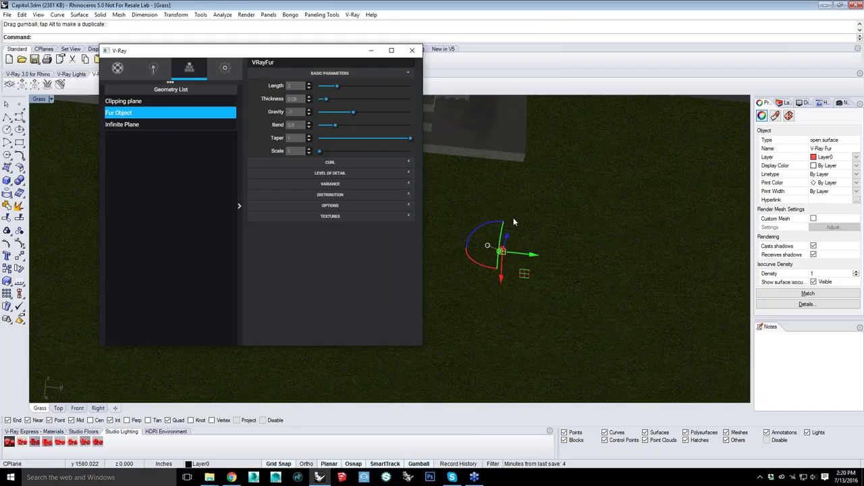
pyautogui.scroll(5, 507, 258)
pyautogui.scroll(8, 512, 232)
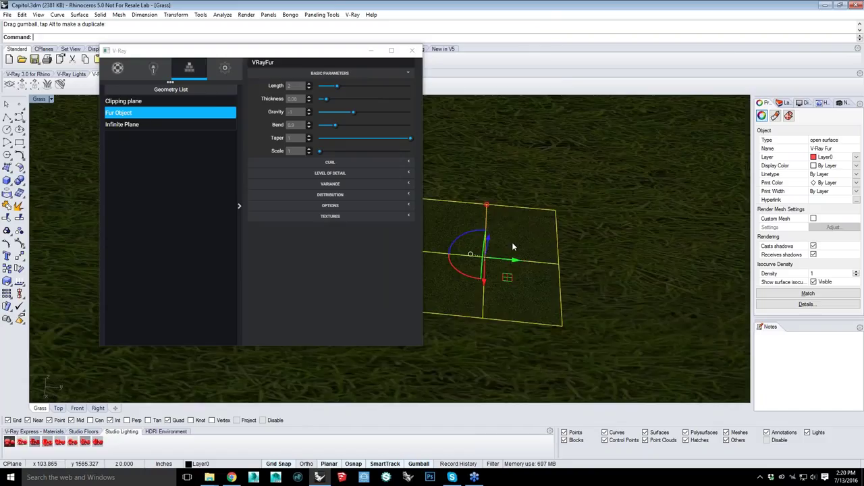
pyautogui.click(283, 82)
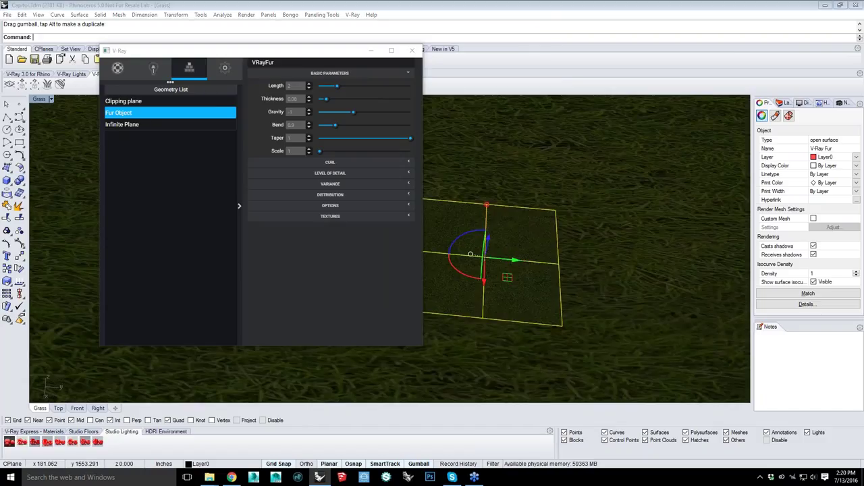
pyautogui.click(295, 85)
pyautogui.press('Tab')
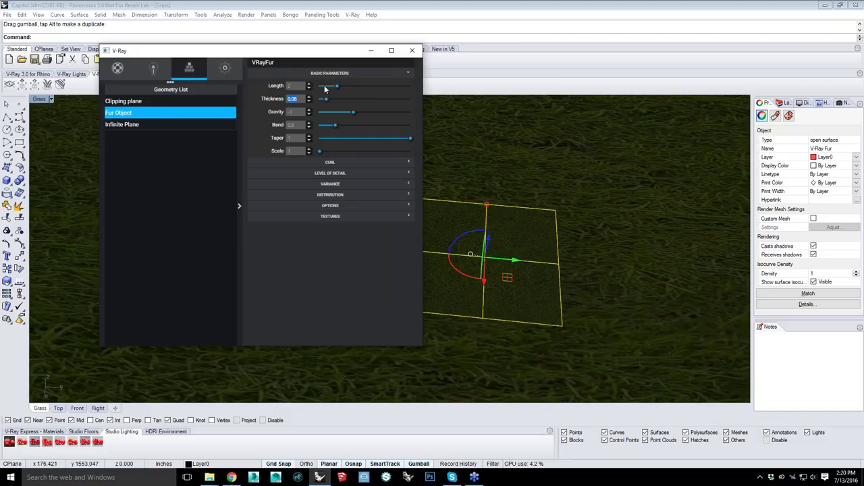
pyautogui.click(308, 101)
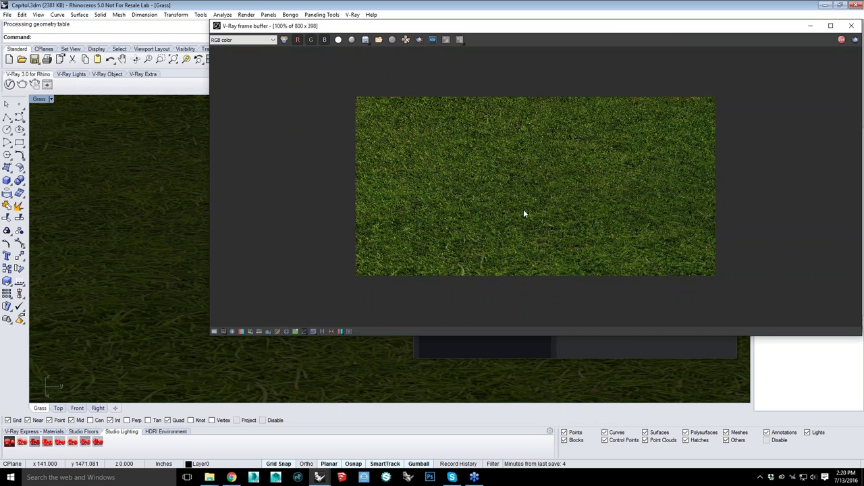
# Examine the interactive lawn render at 200%, and pull the Grass view back to include the Capitol's steps
pyautogui.scroll(2, 524, 213)
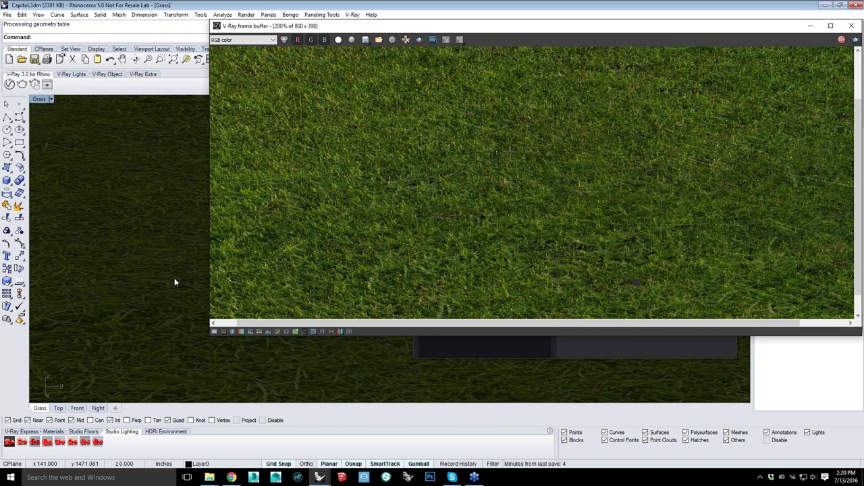
pyautogui.click(170, 275)
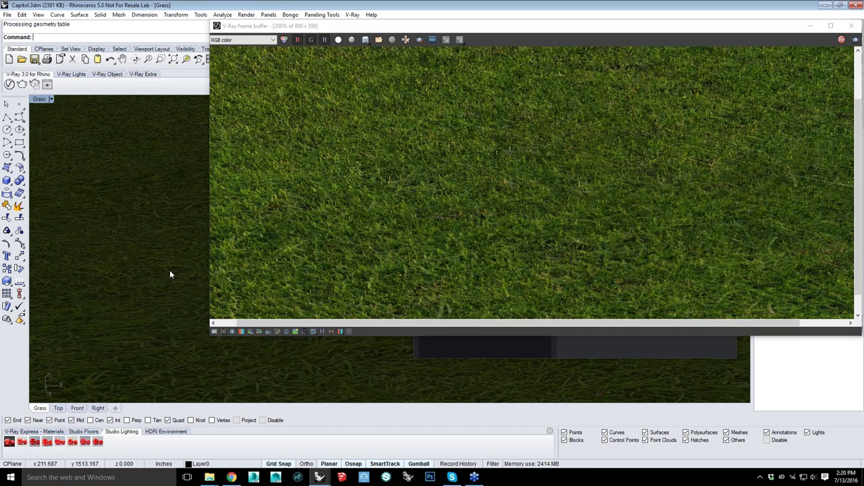
pyautogui.scroll(-3, 169, 274)
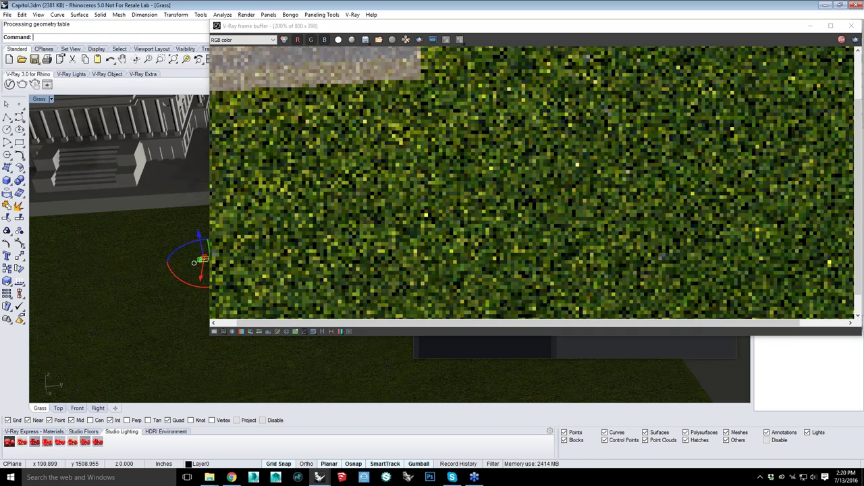
pyautogui.scroll(-2, 169, 275)
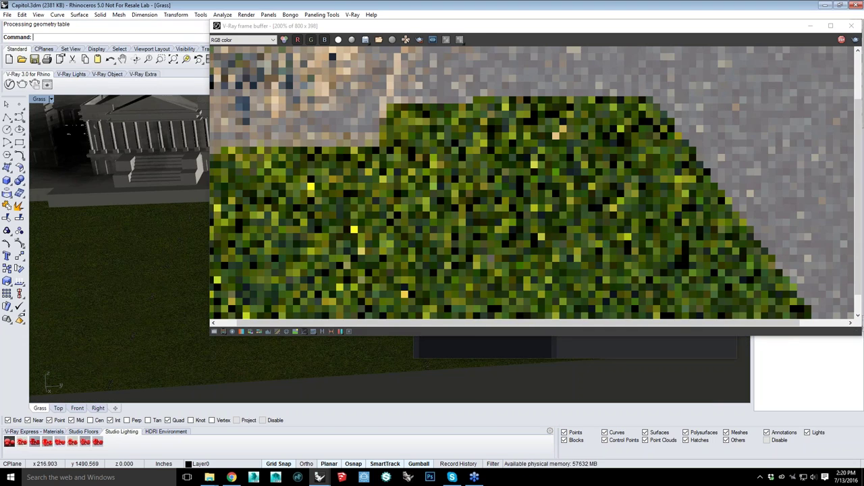
pyautogui.scroll(1, 655, 371)
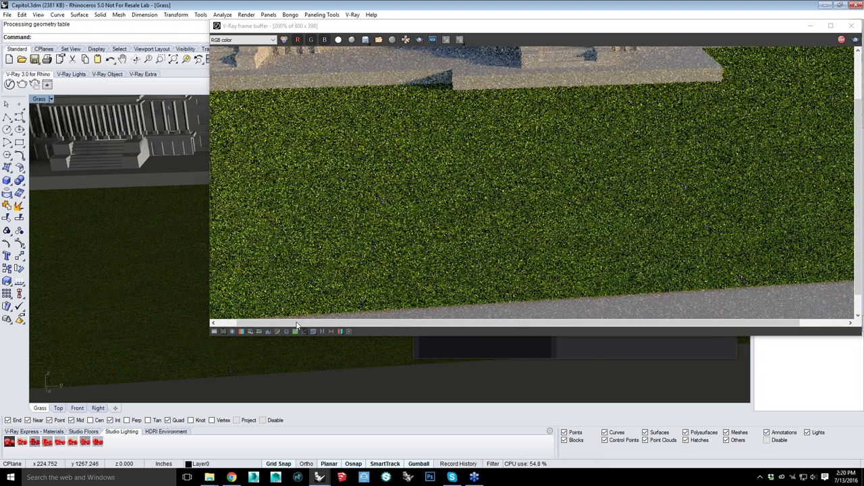
# Render successive small regions of the lawn in the frame buffer at 200% and examine the fur blades from near and far
pyautogui.moveTo(153, 275); pyautogui.dragTo(245, 221, button='right')
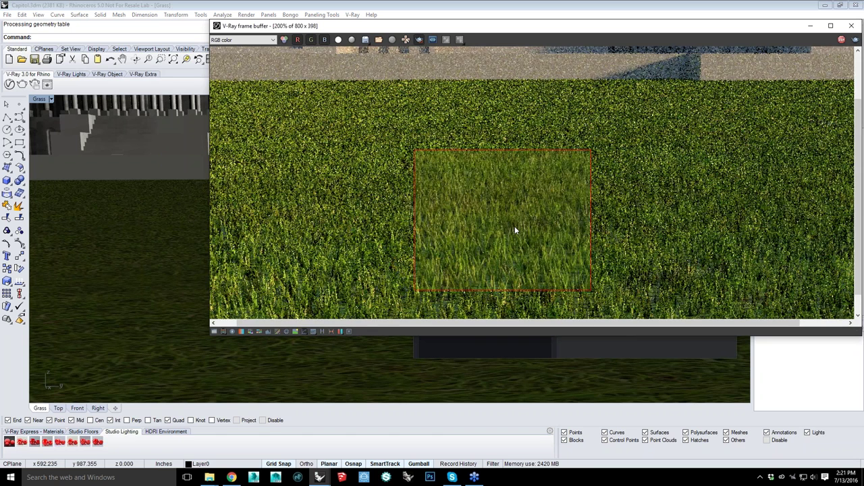
pyautogui.scroll(2, 515, 226)
pyautogui.scroll(-1, 553, 135)
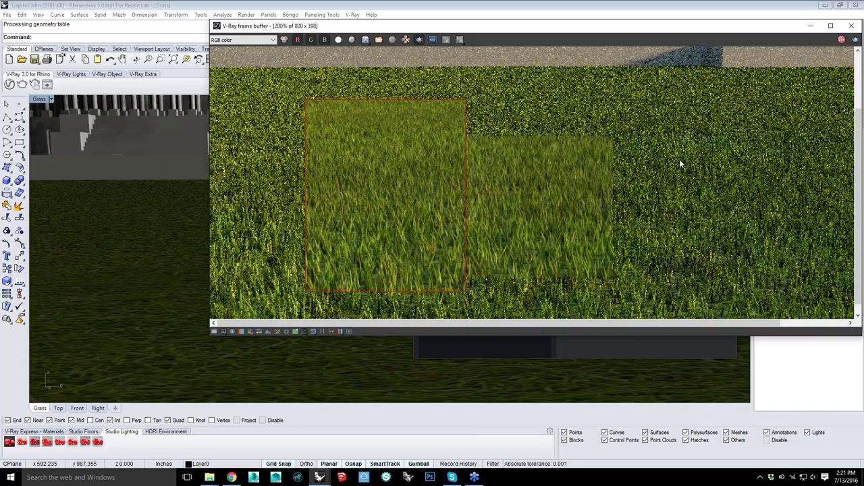
pyautogui.moveTo(660, 169); pyautogui.dragTo(390, 84)
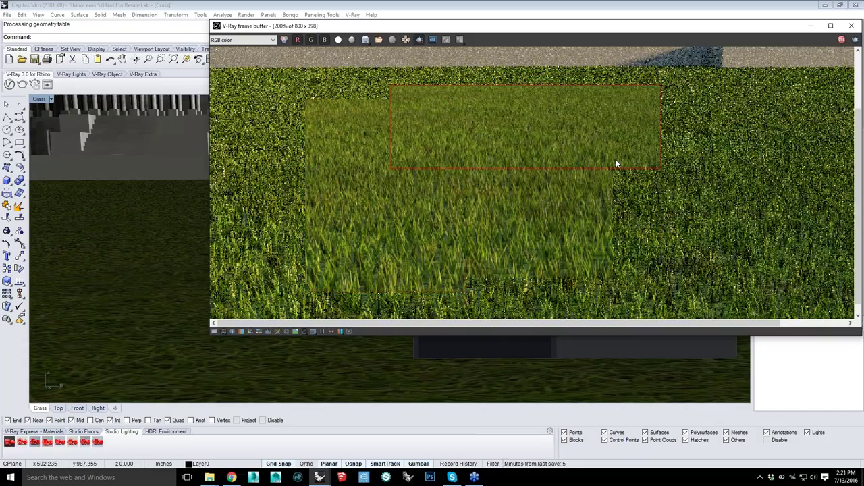
pyautogui.moveTo(749, 301); pyautogui.dragTo(608, 160)
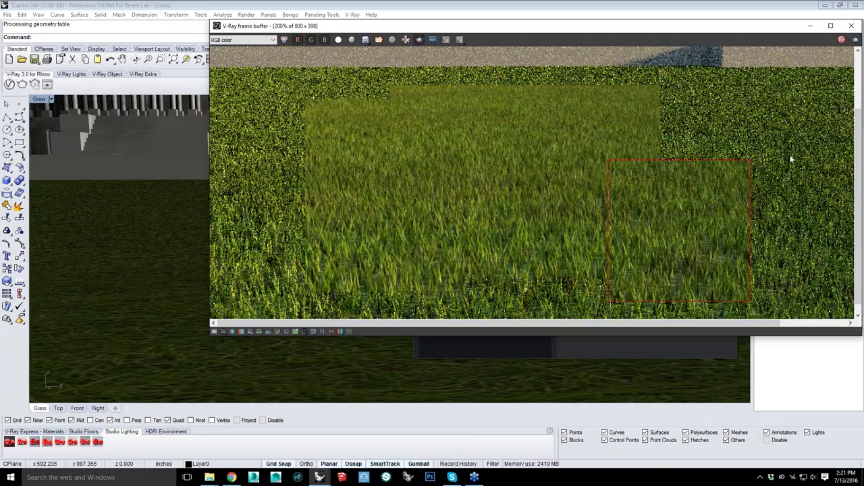
pyautogui.moveTo(791, 159); pyautogui.dragTo(655, 69)
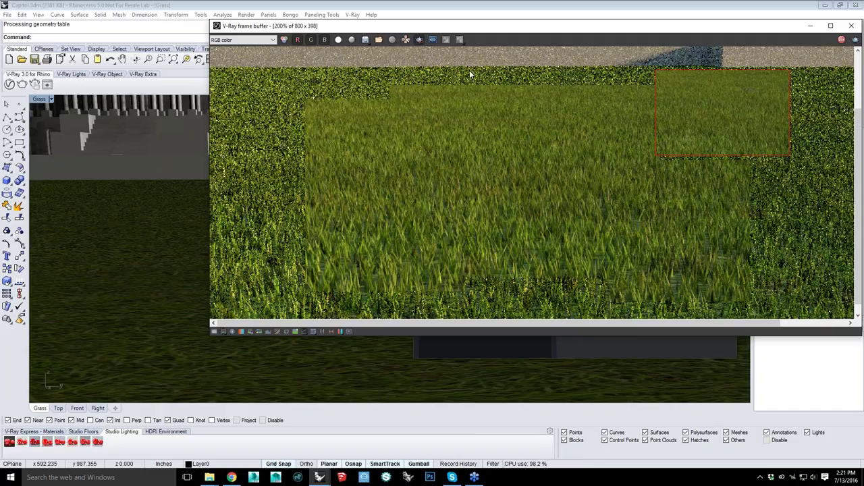
pyautogui.click(671, 154)
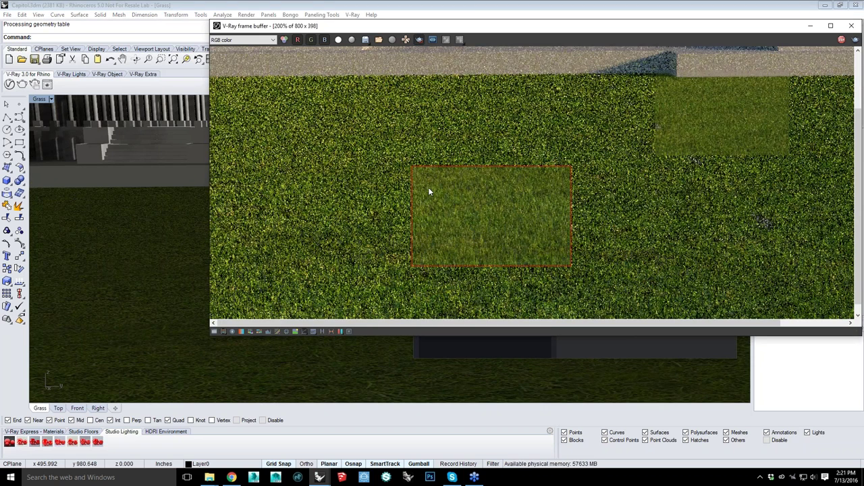
pyautogui.scroll(1, 475, 221)
pyautogui.scroll(-2, 541, 279)
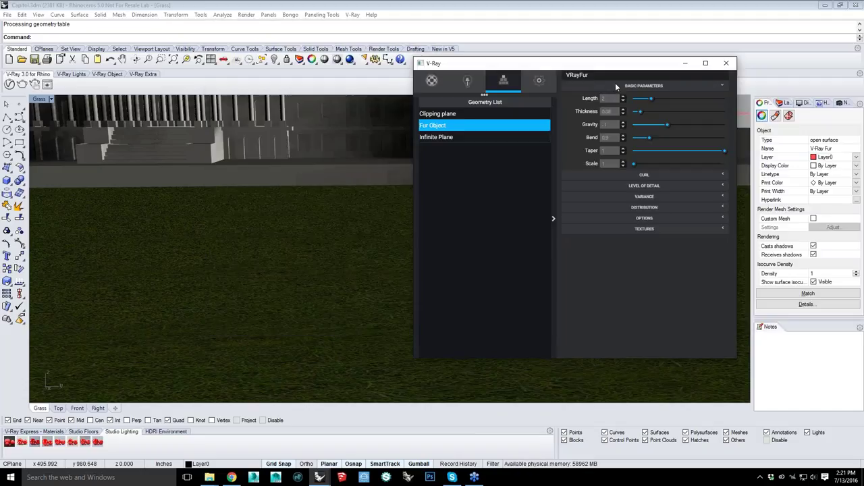
# Review the fur object's Variance settings, including Direction variance, and its Level of Detail settings
pyautogui.click(616, 85)
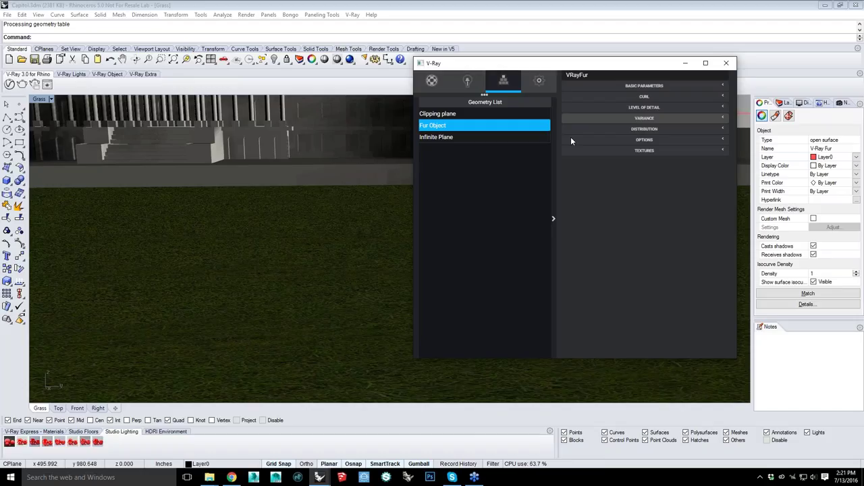
pyautogui.click(644, 118)
pyautogui.doubleClick(608, 133)
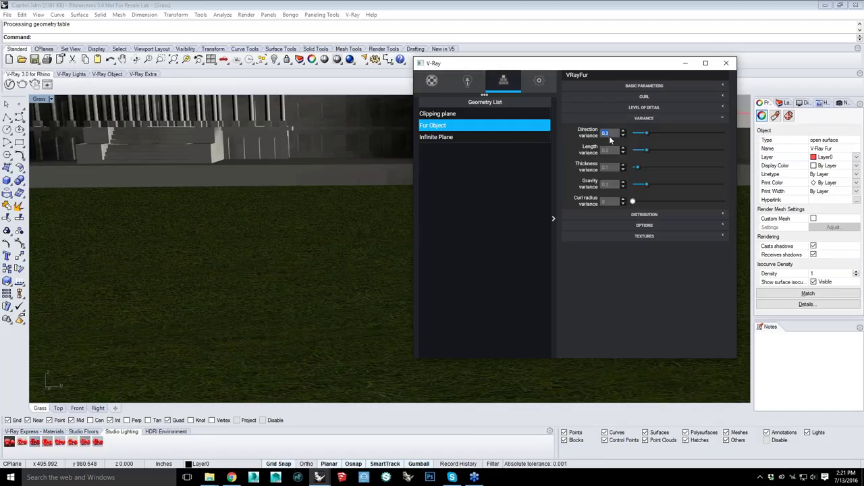
pyautogui.click(627, 106)
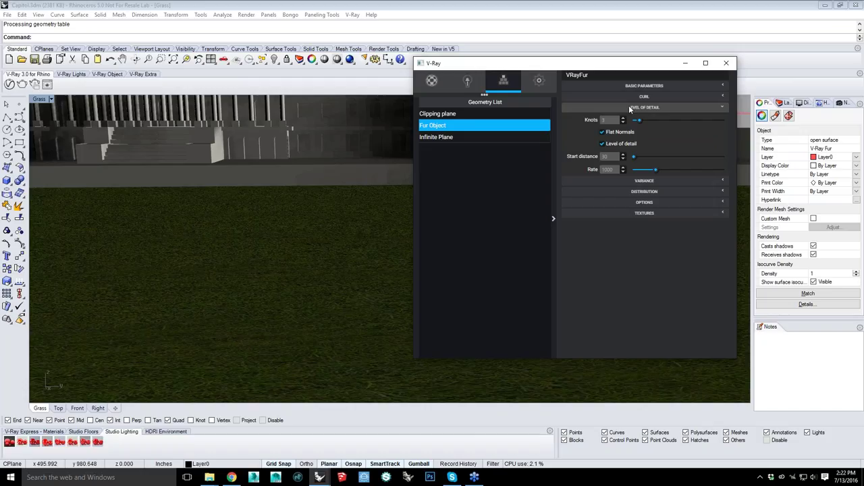
pyautogui.click(631, 108)
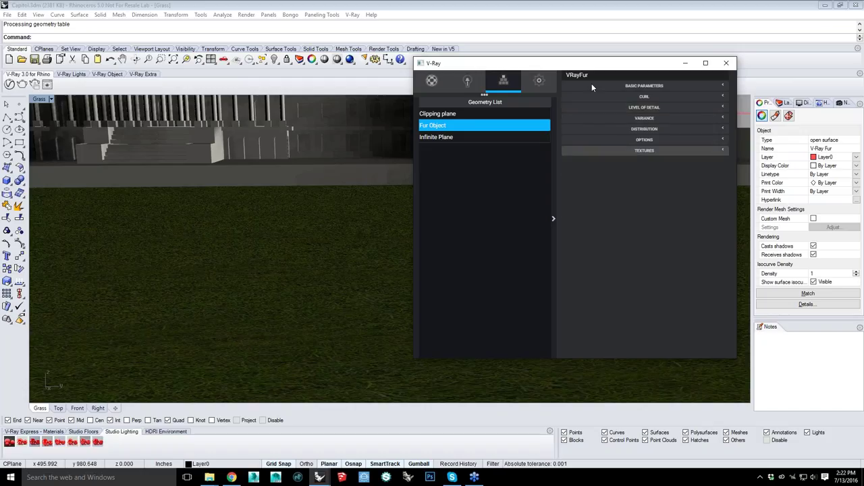
# Assign a Checker texture to the fur object's Length tex and render the lawn interactively to inspect the pattern
pyautogui.click(593, 150)
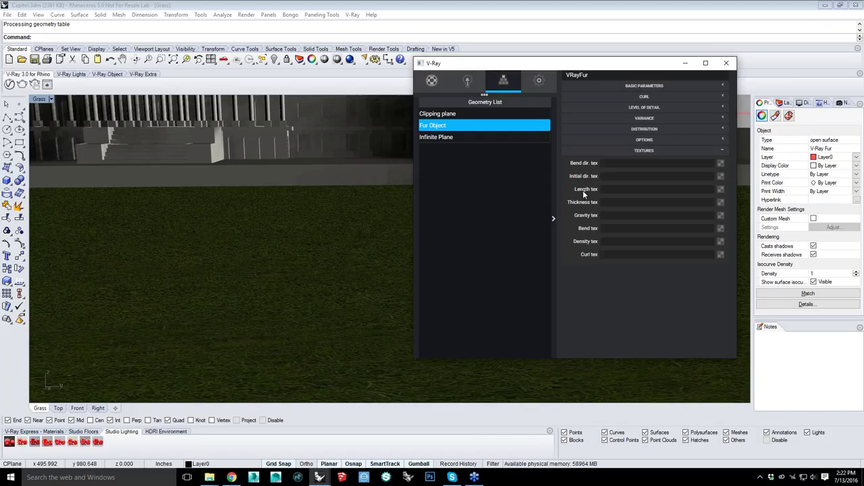
pyautogui.click(720, 190)
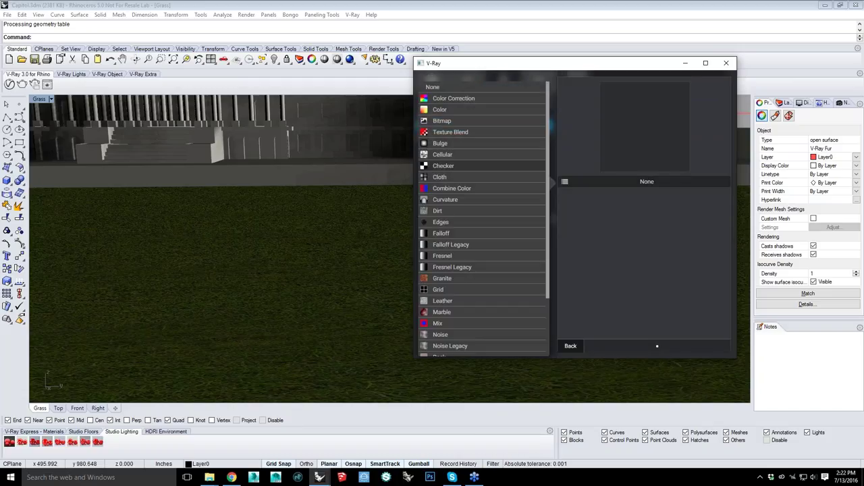
pyautogui.click(444, 165)
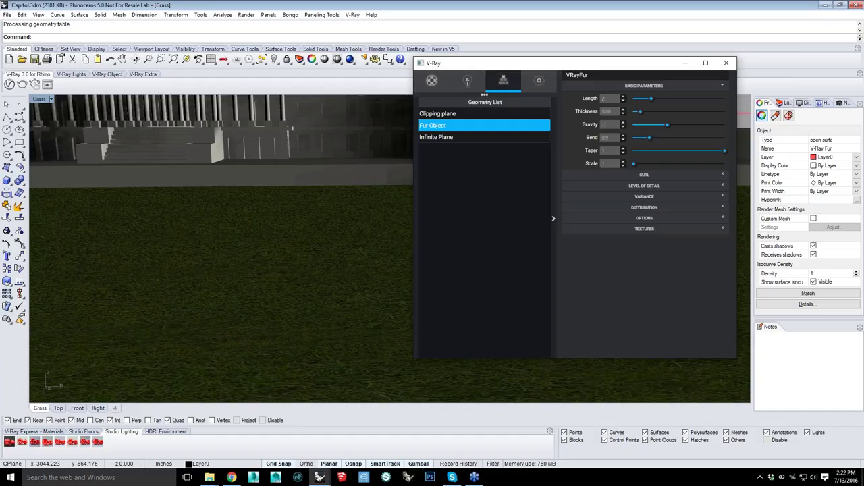
pyautogui.press('Return')
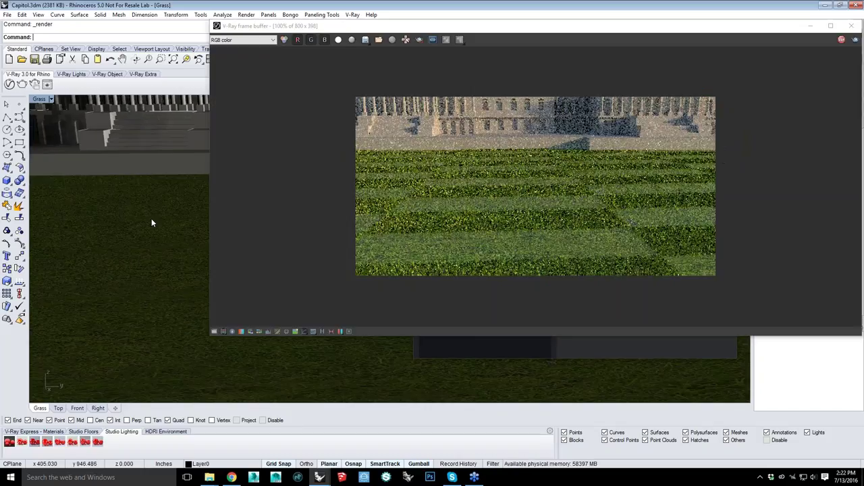
pyautogui.moveTo(151, 220)
pyautogui.mouseDown(button='right')
pyautogui.moveTo(179, 221)
pyautogui.moveTo(178, 214)
pyautogui.moveTo(179, 239)
pyautogui.moveTo(163, 209)
pyautogui.mouseUp(button='right')
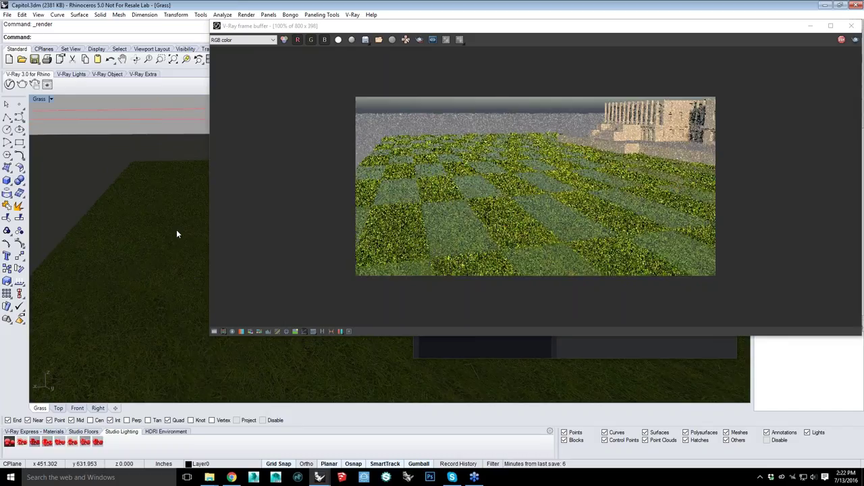
pyautogui.moveTo(177, 230); pyautogui.dragTo(183, 242, button='right')
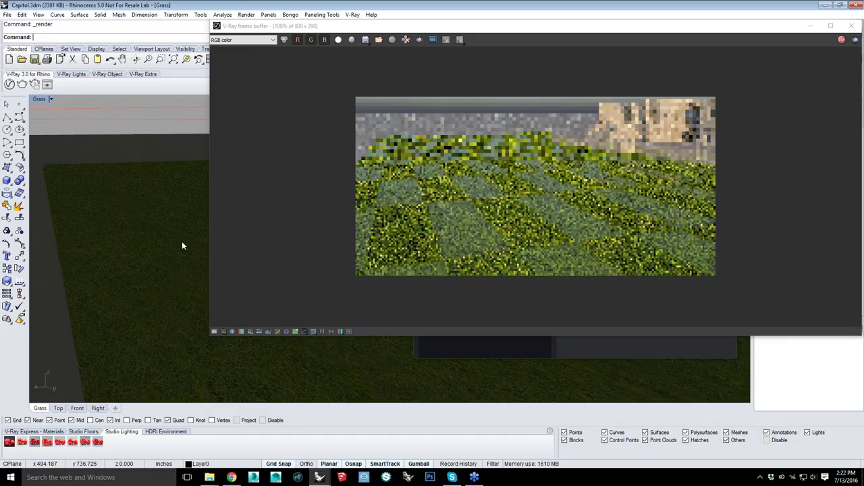
pyautogui.moveTo(182, 245); pyautogui.dragTo(447, 185, button='right')
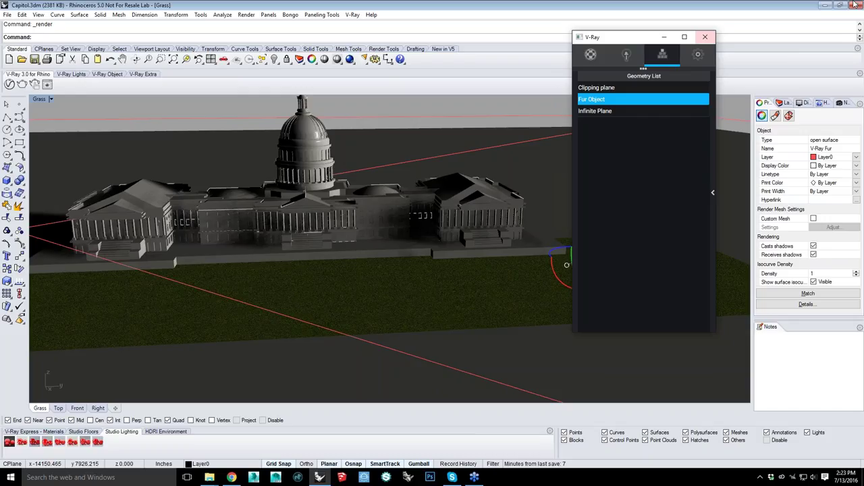
# Close the V-Ray editor and the Capitol.3dm model
pyautogui.click(704, 37)
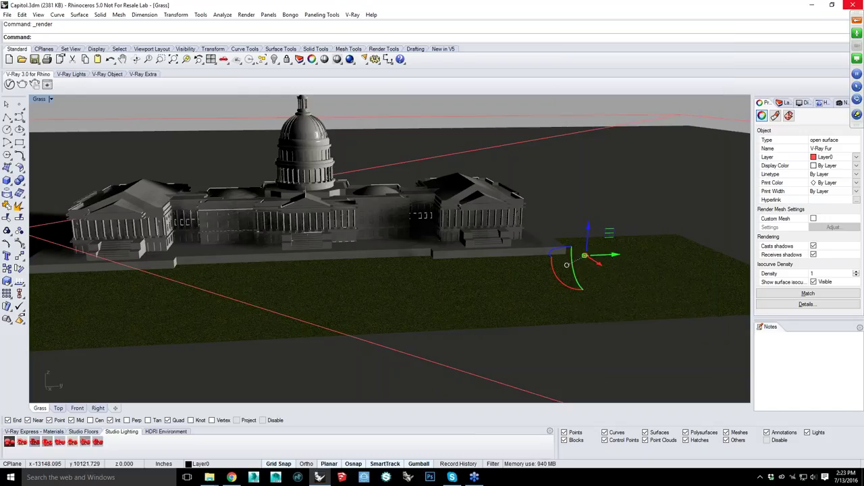
pyautogui.click(853, 5)
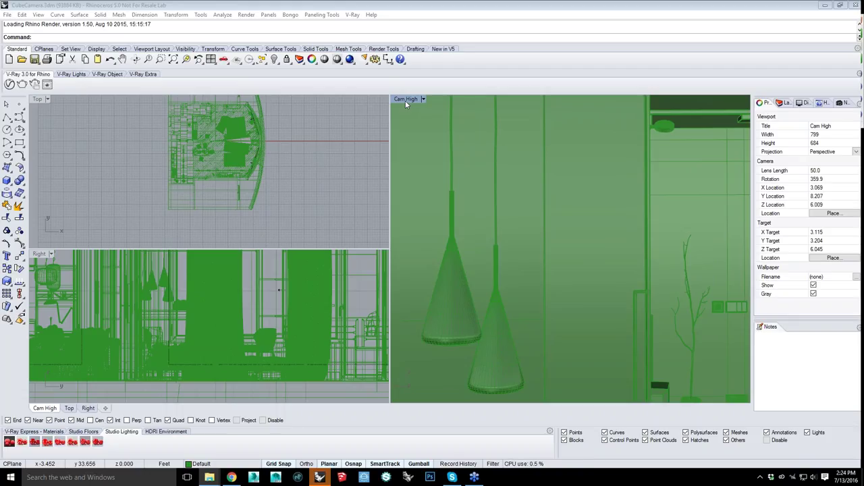
# In CubeCamera.3dm, open the V-Ray editor and restore the named view Cam Kitchen in the large viewport
pyautogui.click(8, 84)
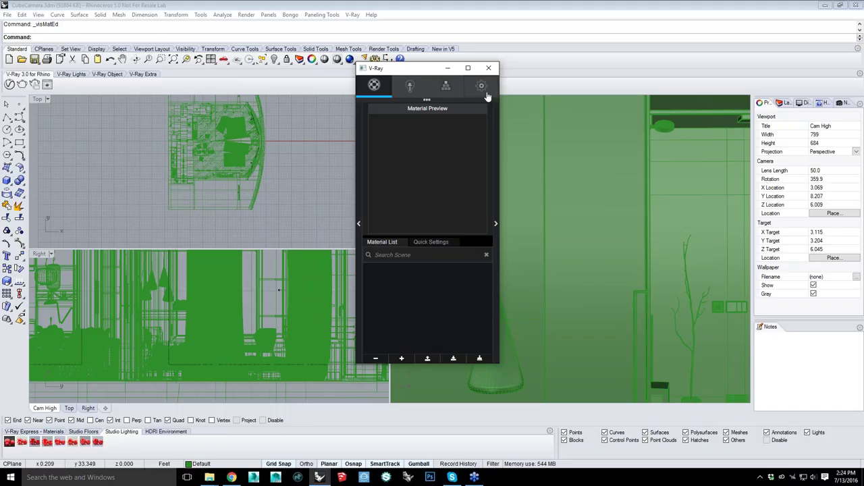
pyautogui.moveTo(405, 68); pyautogui.dragTo(233, 100)
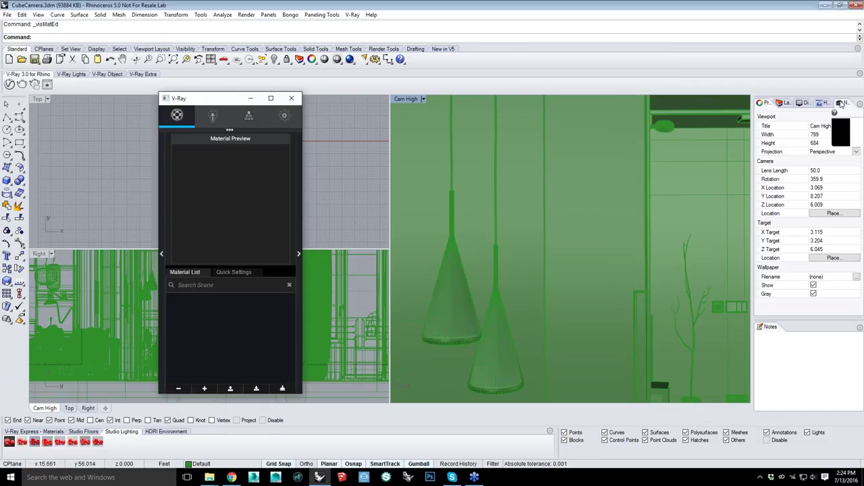
pyautogui.click(841, 103)
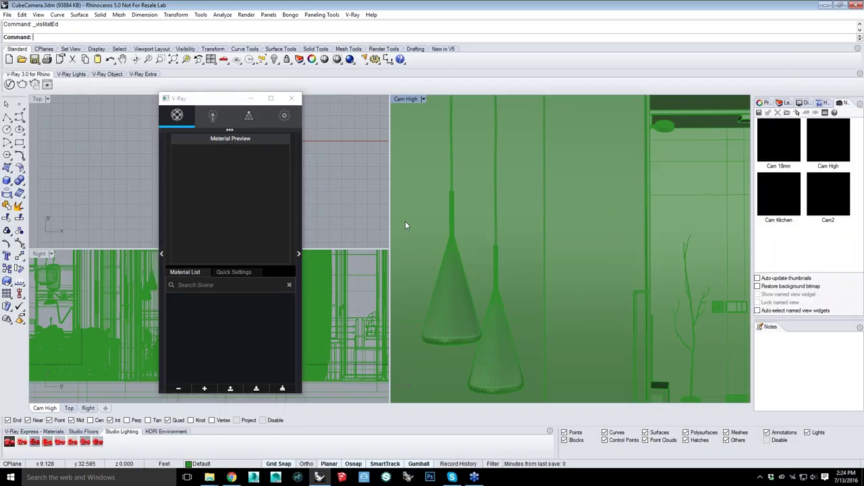
pyautogui.doubleClick(779, 194)
pyautogui.moveTo(217, 98); pyautogui.dragTo(466, 76)
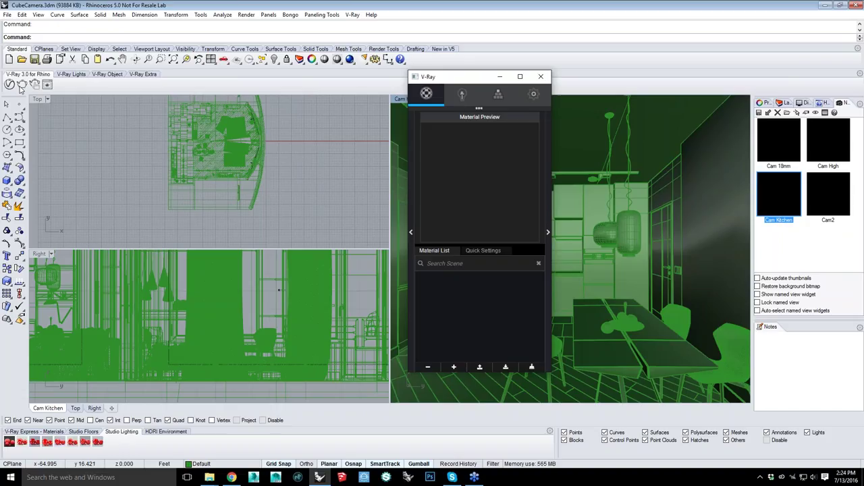
# Render the apartment with the cube camera at 4000 x 666, examine the six cube faces at 50%, and stop the render
pyautogui.click(21, 84)
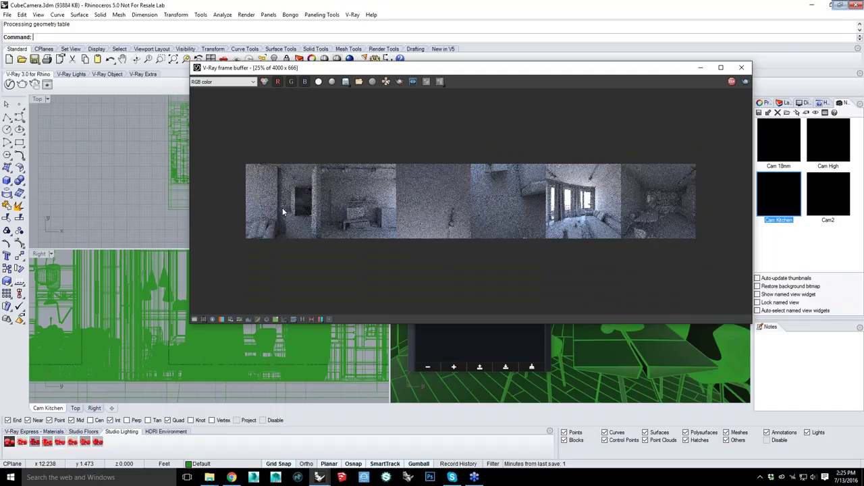
pyautogui.scroll(1, 282, 208)
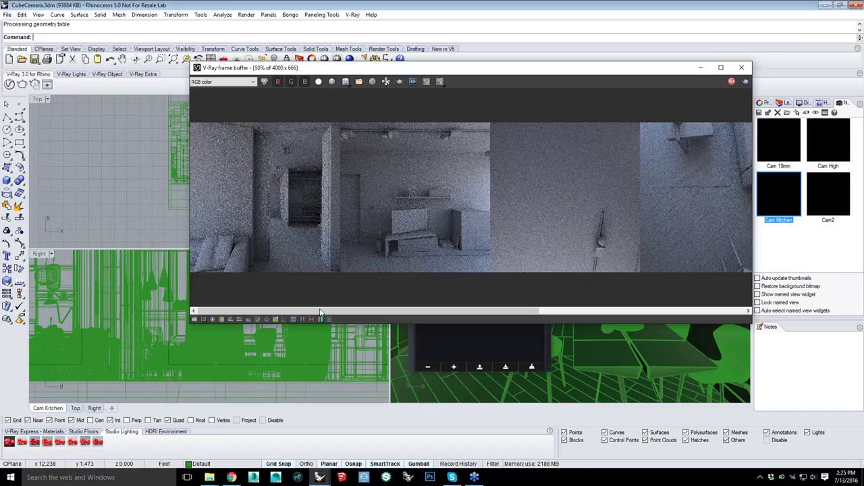
pyautogui.moveTo(321, 312); pyautogui.dragTo(605, 302)
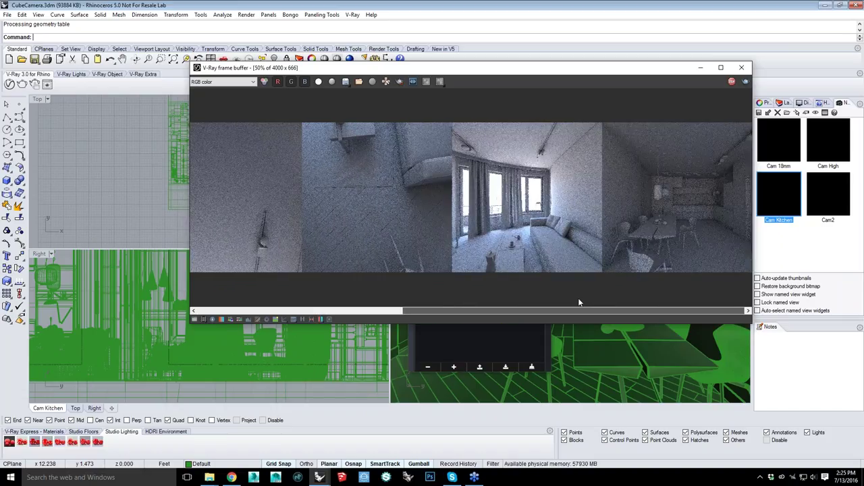
pyautogui.hscroll(-5, 254, 205)
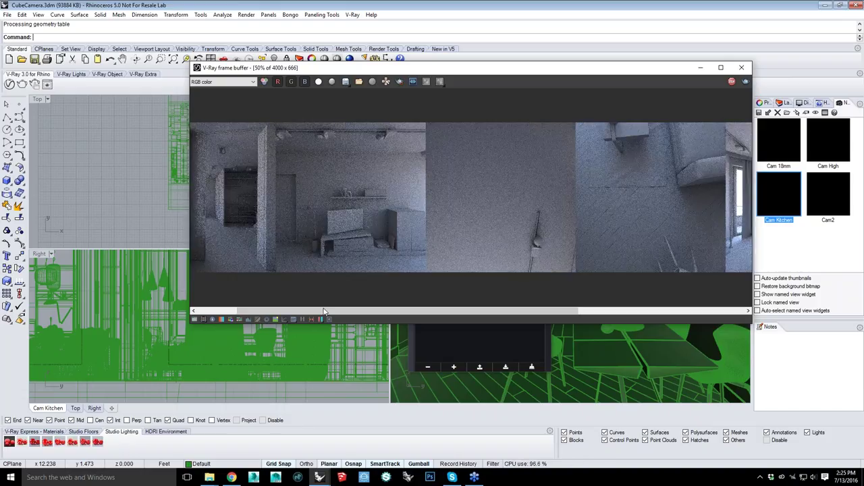
pyautogui.hscroll(3, 460, 204)
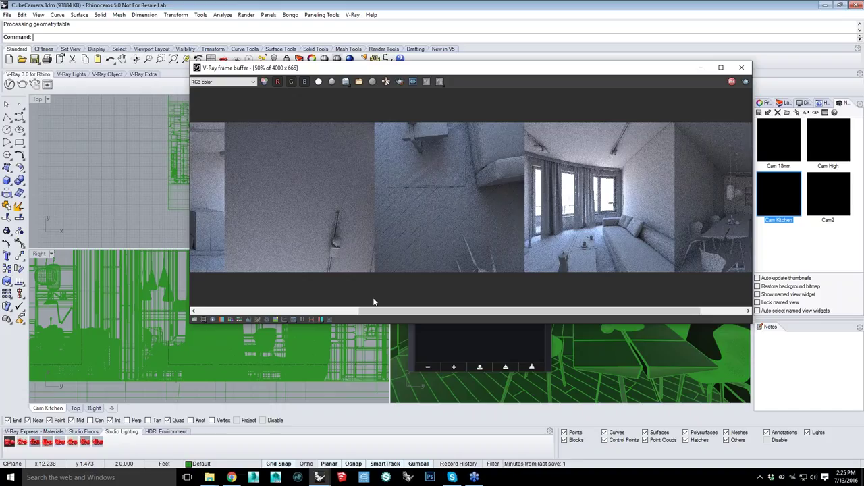
pyautogui.click(194, 312)
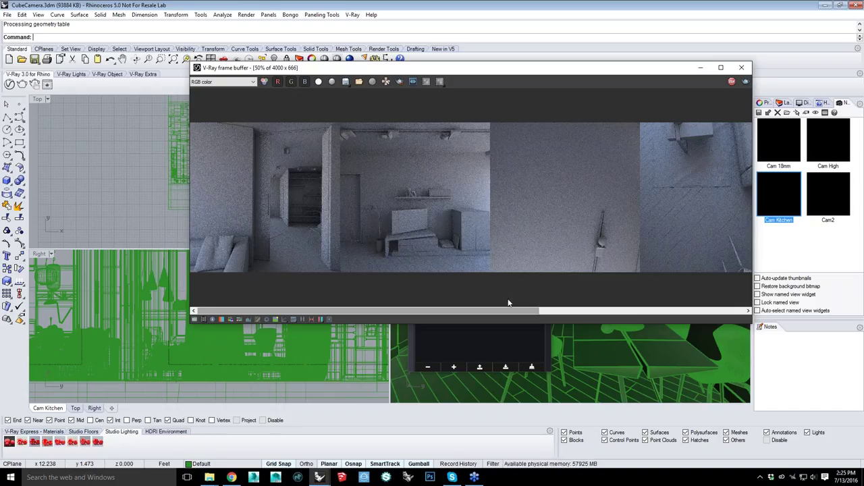
pyautogui.click(730, 81)
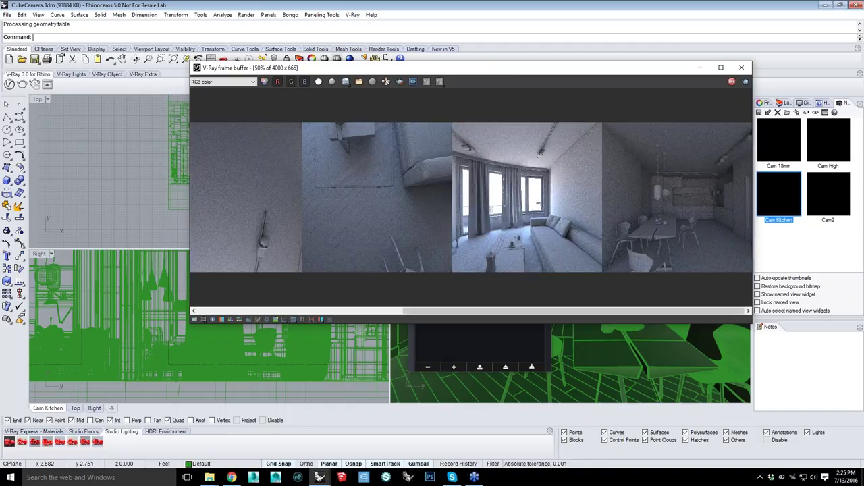
# Widen the frame buffer window to inspect more cube faces side by side, and close it
pyautogui.moveTo(190, 323); pyautogui.dragTo(52, 325)
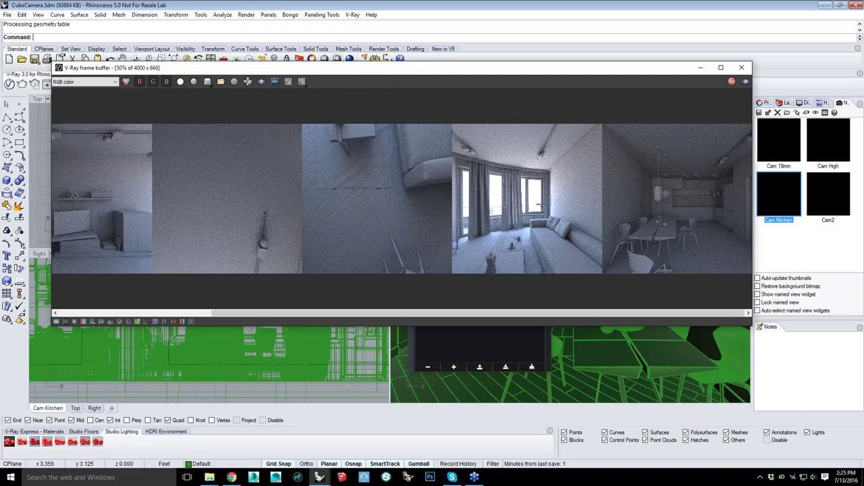
pyautogui.click(182, 322)
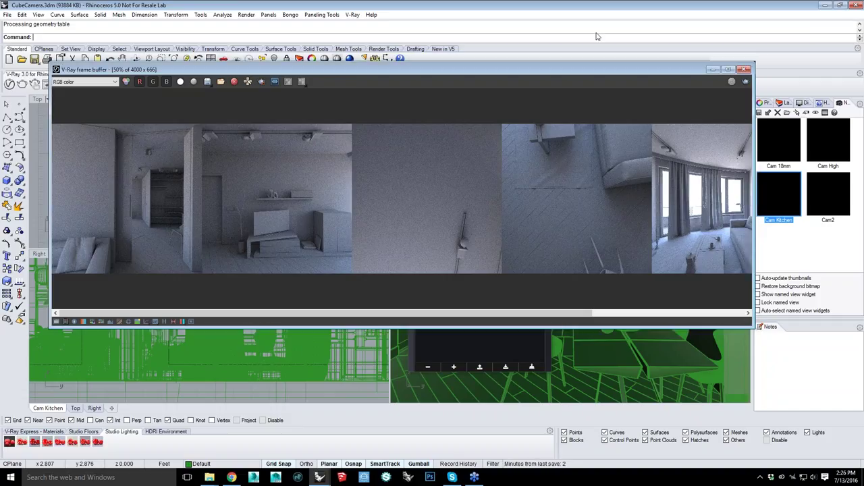
pyautogui.moveTo(653, 70); pyautogui.dragTo(596, 36)
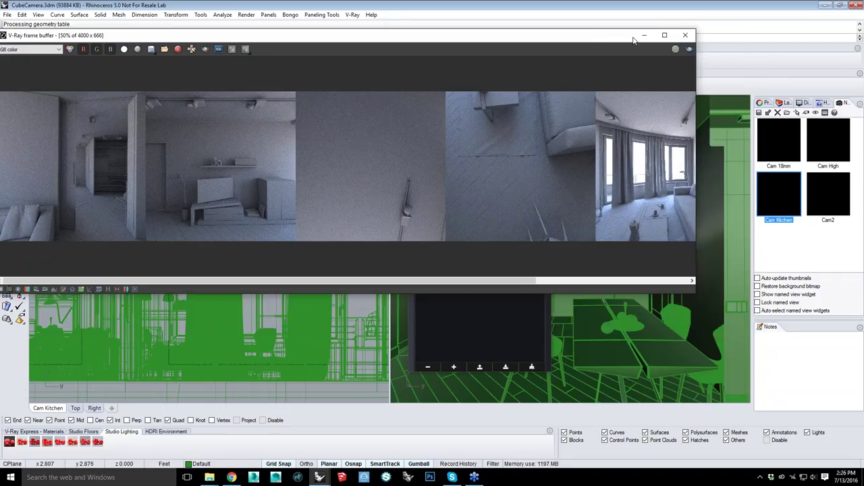
pyautogui.click(686, 37)
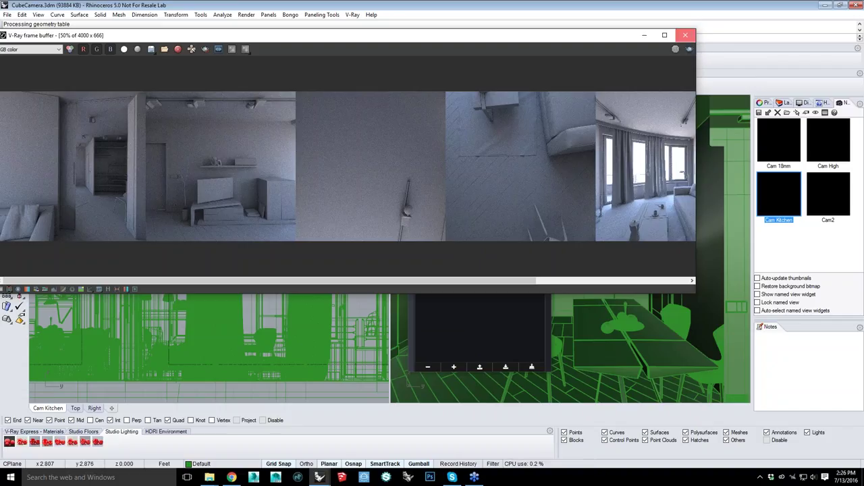
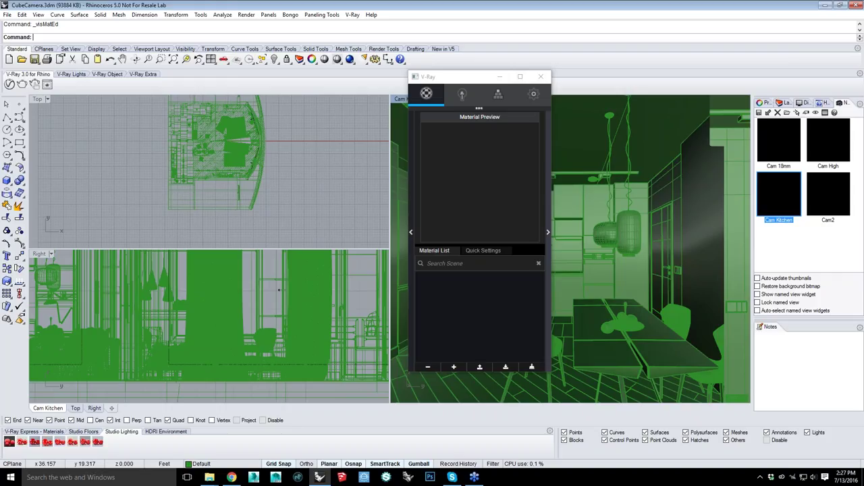
pyautogui.click(527, 349)
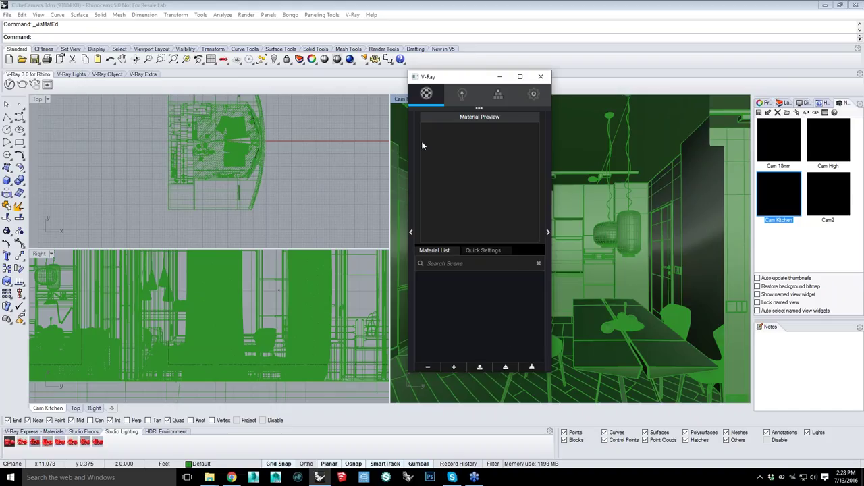
pyautogui.moveTo(452, 77); pyautogui.dragTo(576, 97)
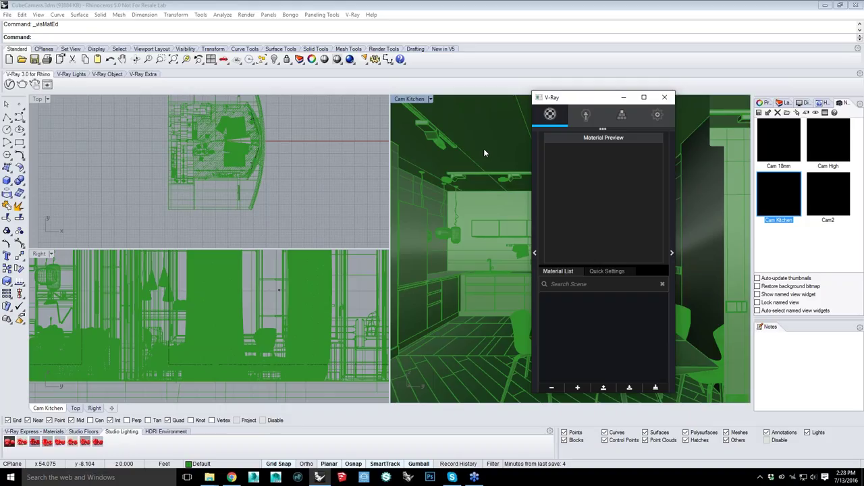
pyautogui.moveTo(588, 102); pyautogui.dragTo(447, 106)
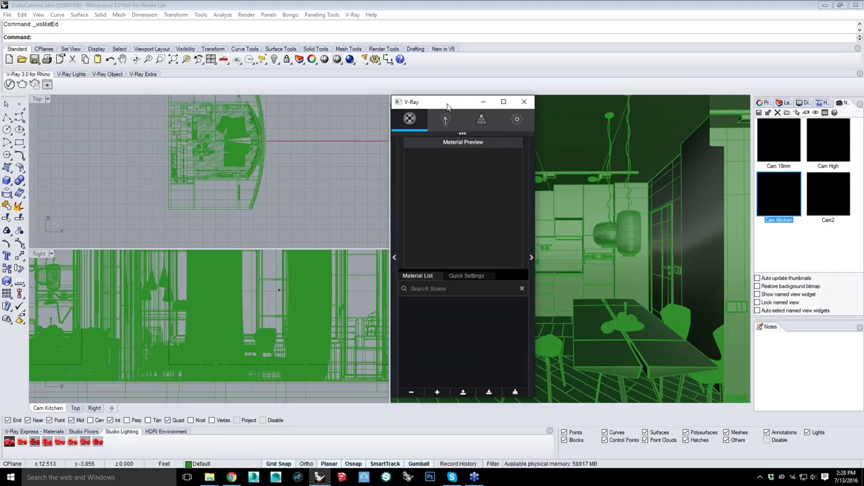
pyautogui.moveTo(446, 107); pyautogui.dragTo(553, 83)
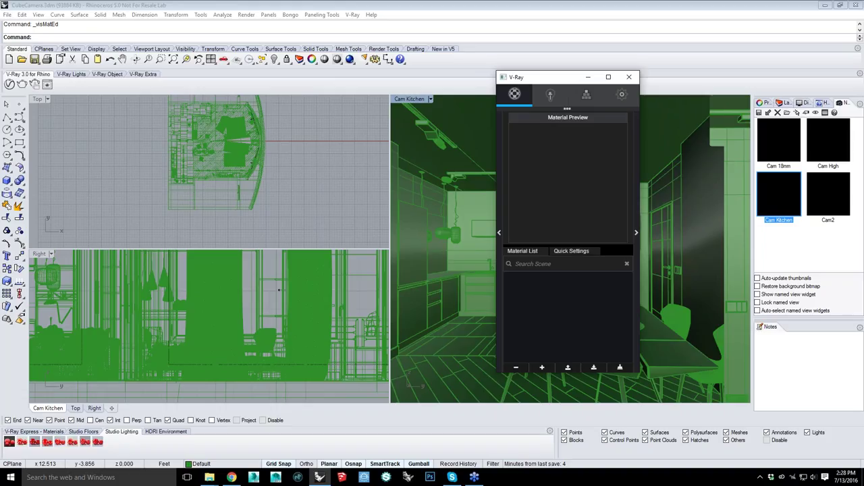
# Expand the material library in the V-Ray editor and select the Liquid, Metal and Other categories together
pyautogui.click(499, 234)
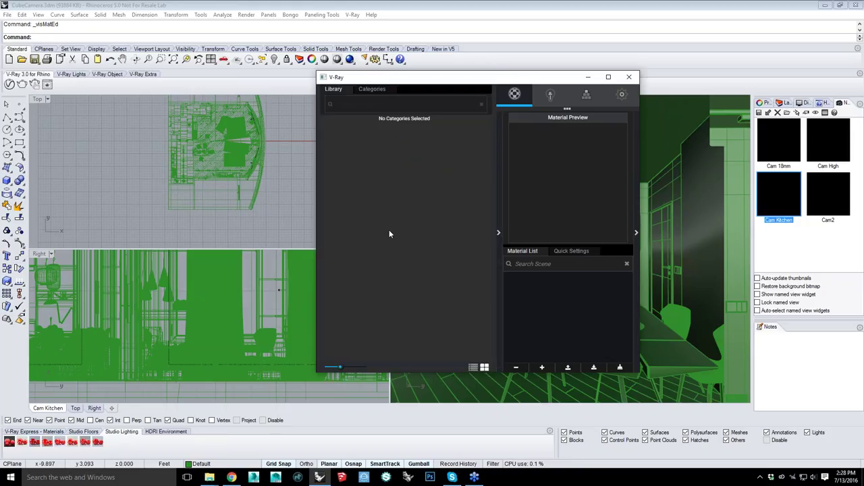
pyautogui.click(370, 89)
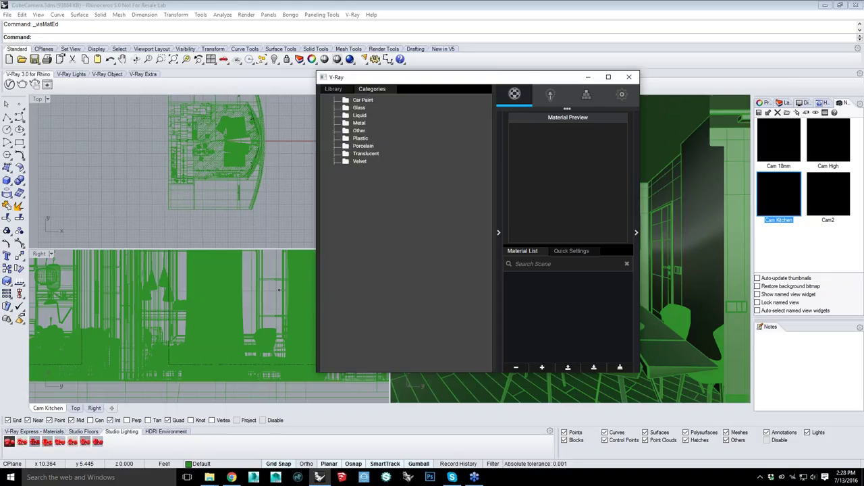
pyautogui.click(333, 89)
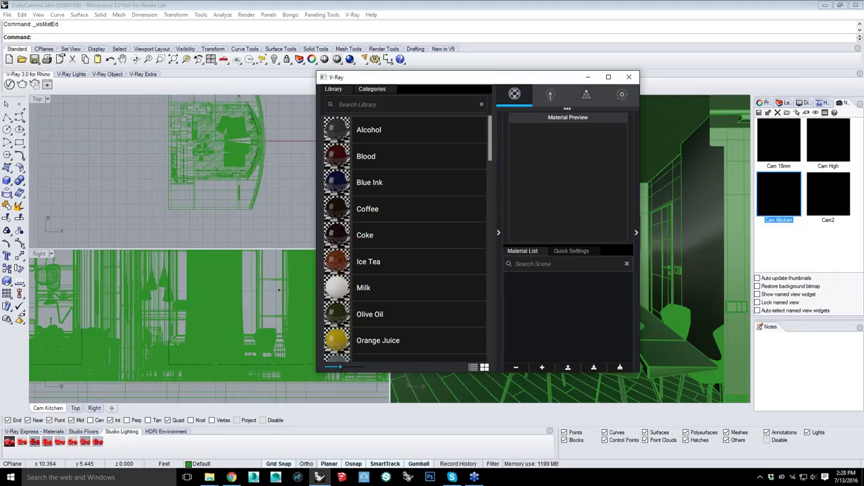
pyautogui.click(373, 89)
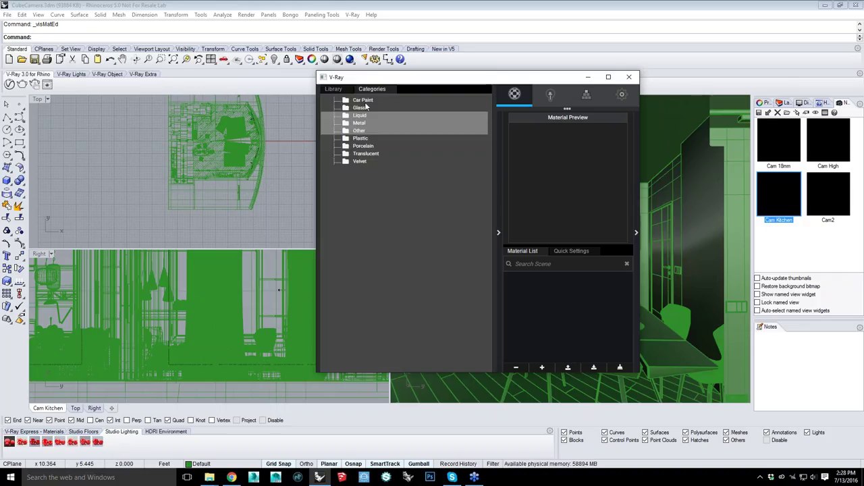
pyautogui.keyDown('ctrl'); pyautogui.click(359, 122); pyautogui.keyUp('ctrl')
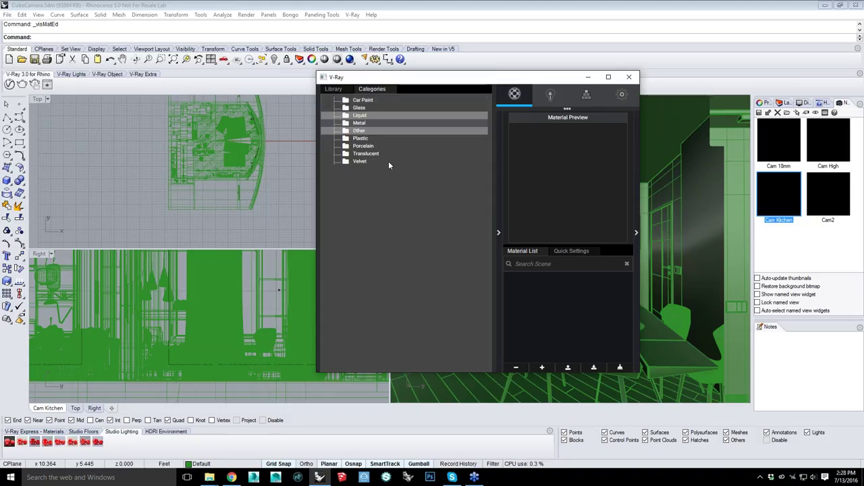
pyautogui.keyDown('ctrl'); pyautogui.click(371, 123); pyautogui.keyUp('ctrl')
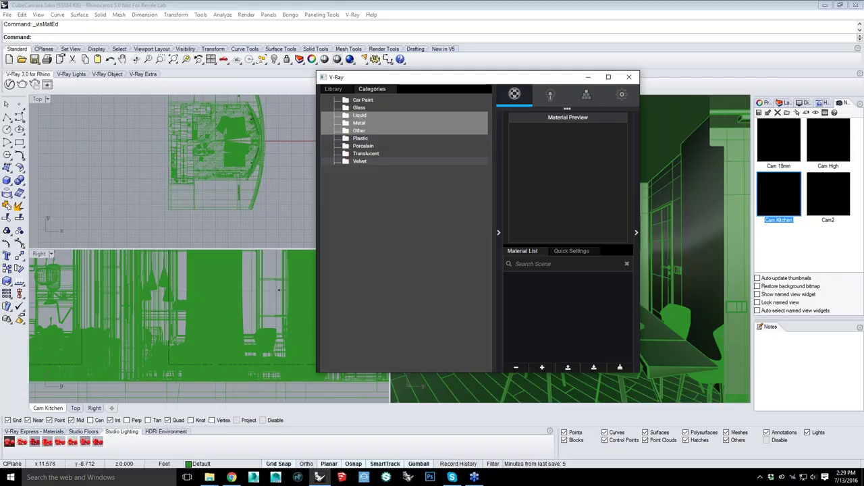
pyautogui.keyDown('ctrl'); pyautogui.click(358, 130); pyautogui.keyUp('ctrl')
pyautogui.keyDown('ctrl'); pyautogui.click(358, 130); pyautogui.keyUp('ctrl')
# Add the Coke material from the library to the scene's material list and move the editor aside
pyautogui.click(333, 89)
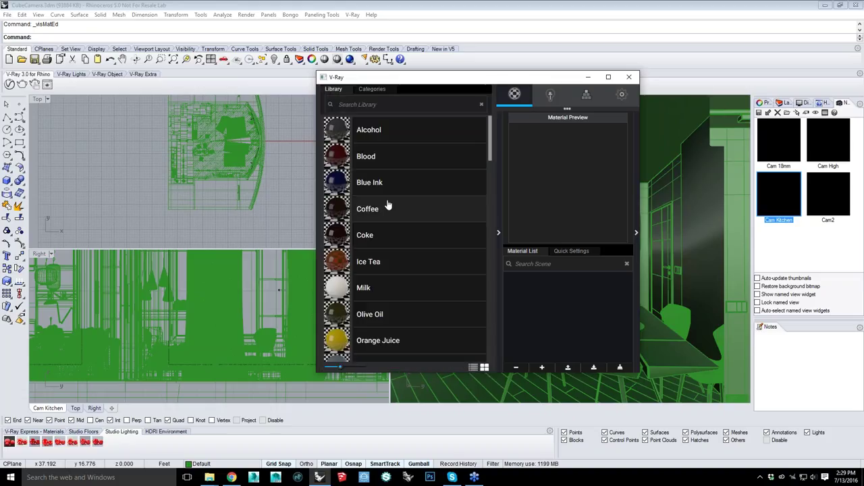
pyautogui.scroll(-2, 389, 206)
pyautogui.moveTo(406, 190); pyautogui.dragTo(567, 310)
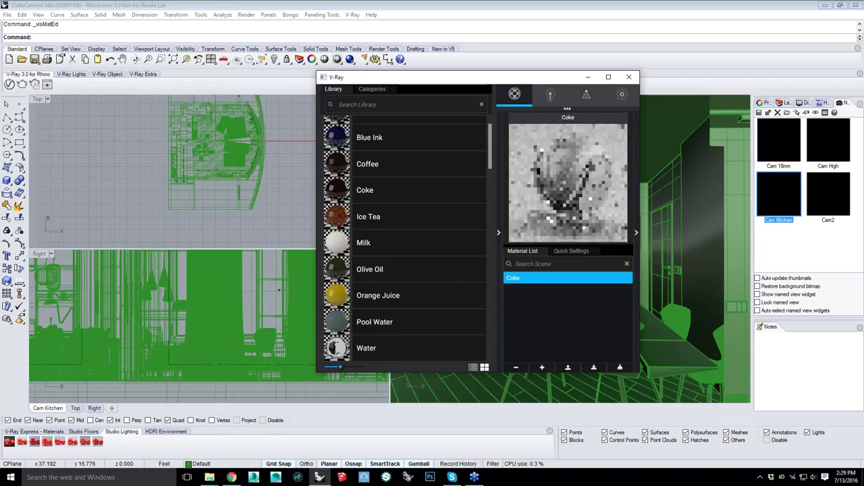
pyautogui.click(372, 88)
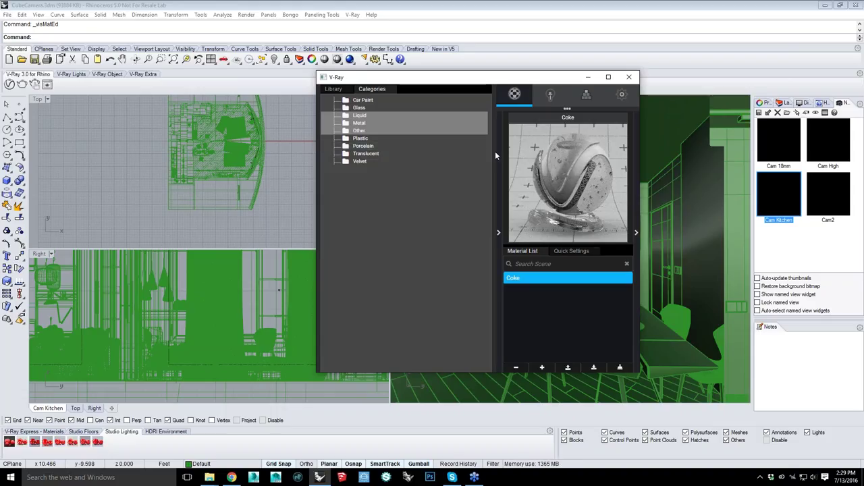
pyautogui.moveTo(478, 83); pyautogui.dragTo(537, 49)
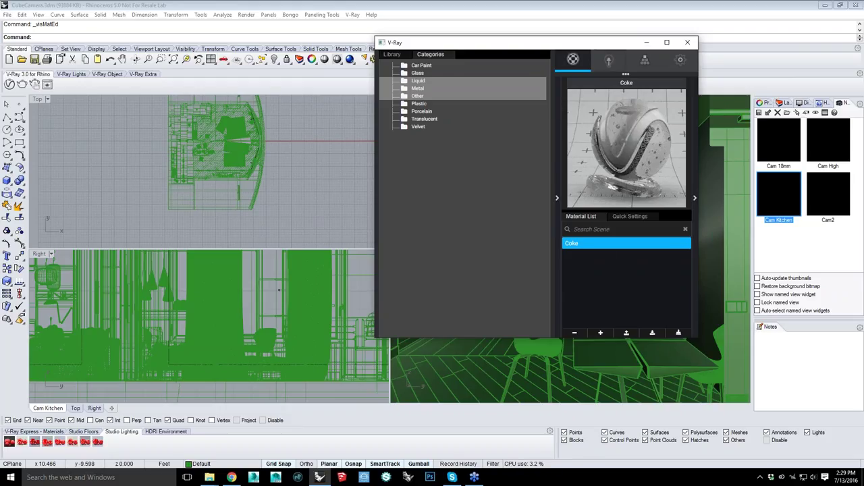
pyautogui.moveTo(601, 46); pyautogui.dragTo(628, 25)
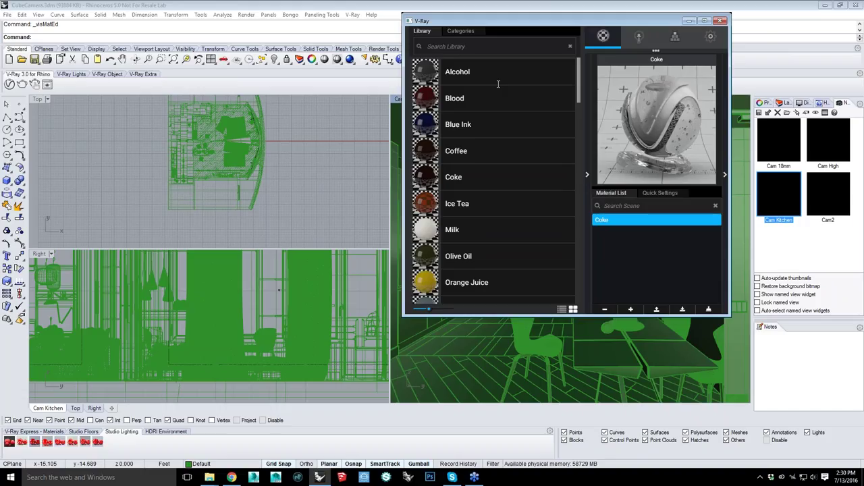
# Look through the material types available for a new material and Coke's quick settings, collapse the library, and return to the material list
pyautogui.click(630, 309)
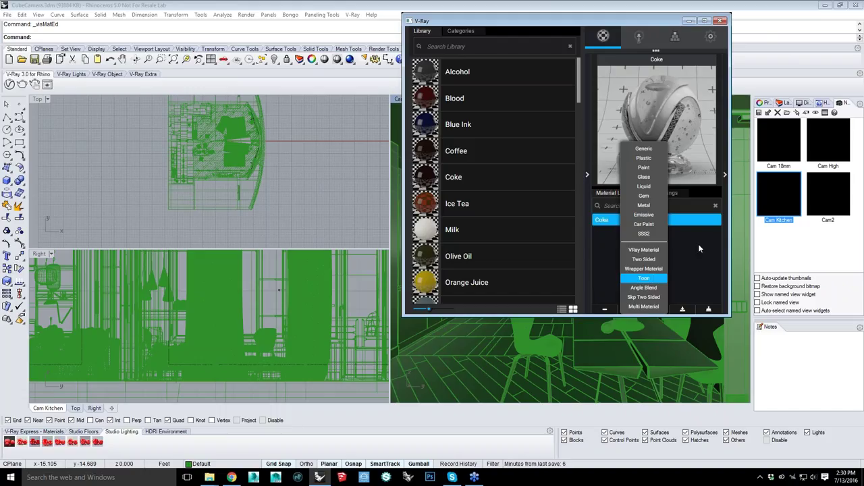
pyautogui.click(673, 193)
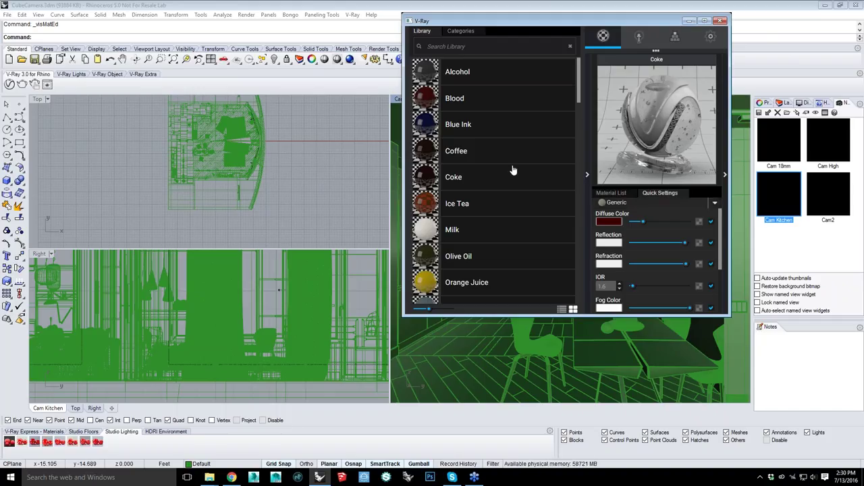
pyautogui.click(588, 205)
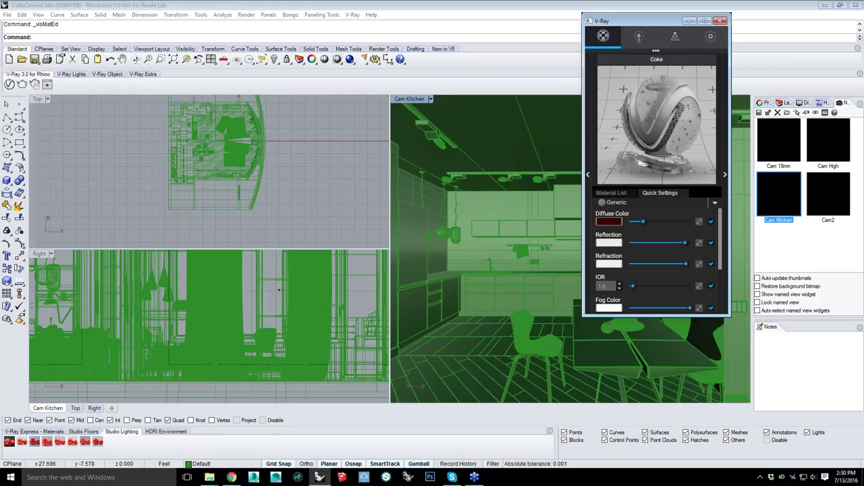
pyautogui.click(611, 193)
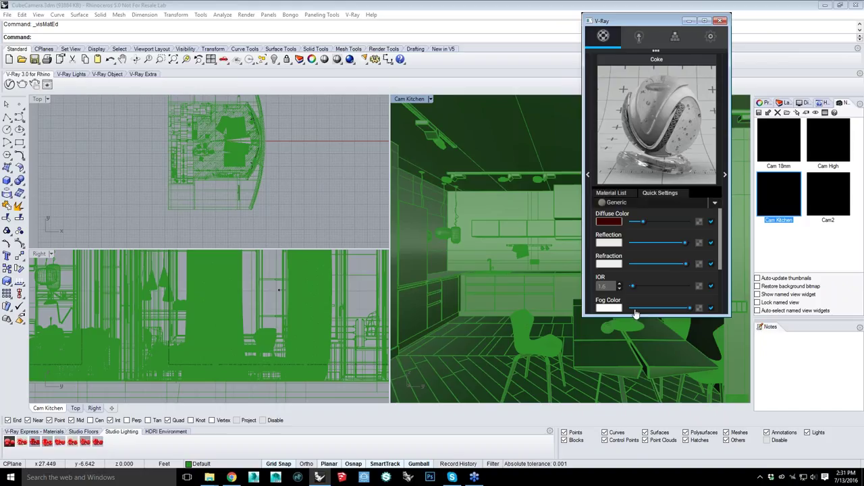
# View the file dialogs for saving and loading a V-Ray material, and cancel them
pyautogui.click(682, 310)
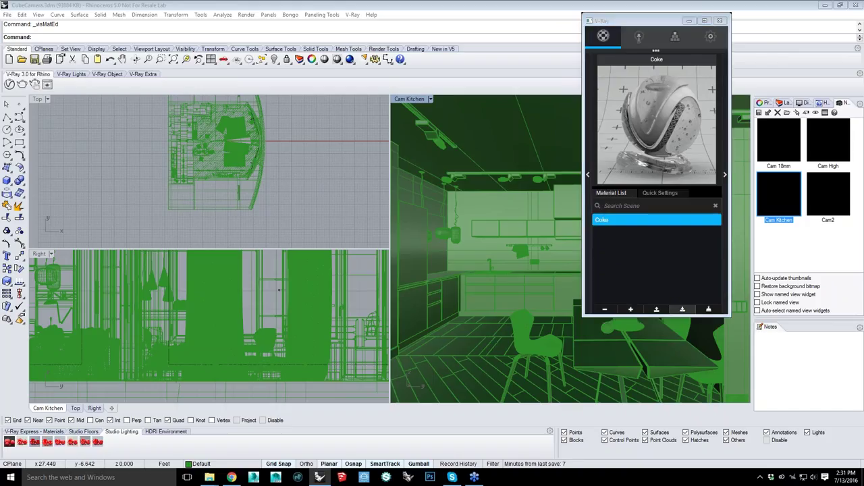
pyautogui.click(657, 310)
pyautogui.press('Escape')
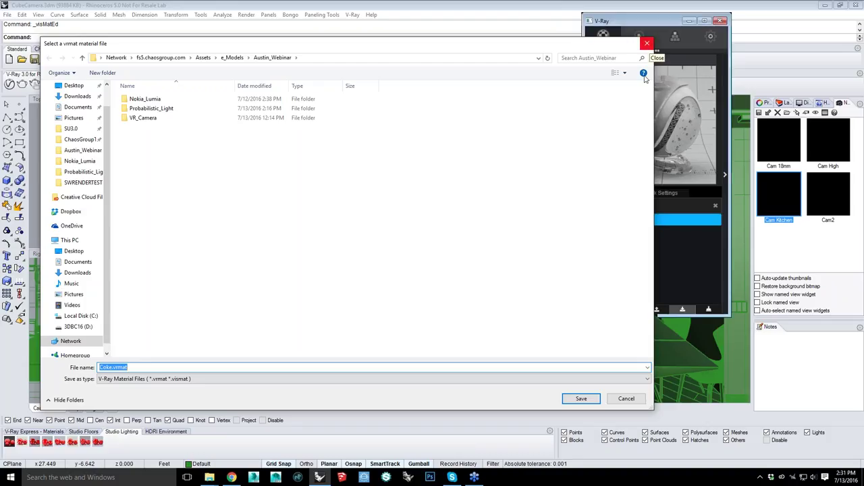
pyautogui.press('Escape')
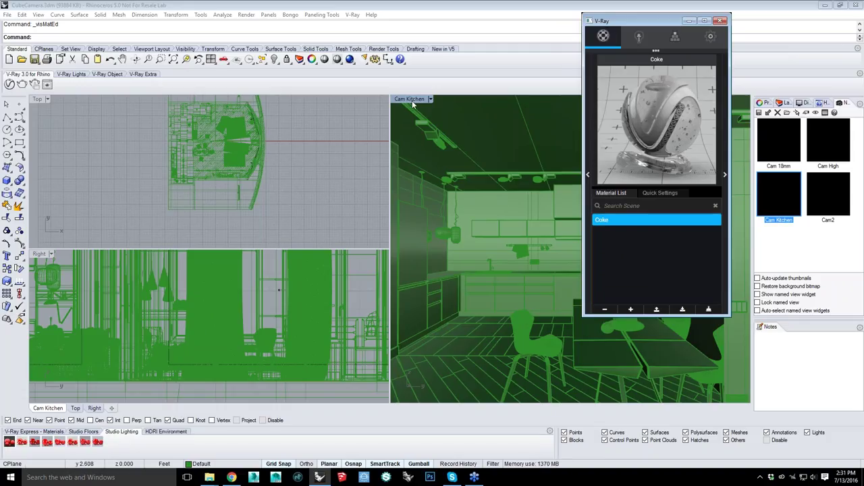
# Shrink the Coke material's preview area and enlarge it again
pyautogui.click(338, 191)
pyautogui.click(338, 194)
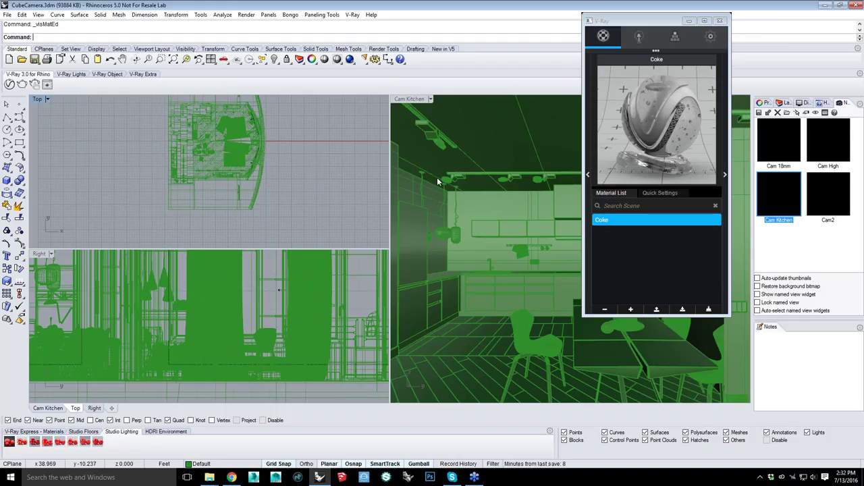
pyautogui.moveTo(656, 186); pyautogui.dragTo(656, 101)
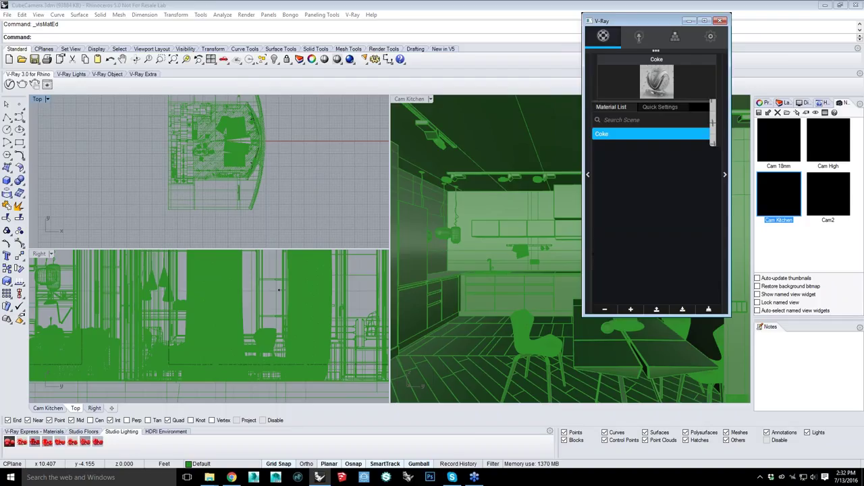
pyautogui.moveTo(634, 101); pyautogui.dragTo(633, 253)
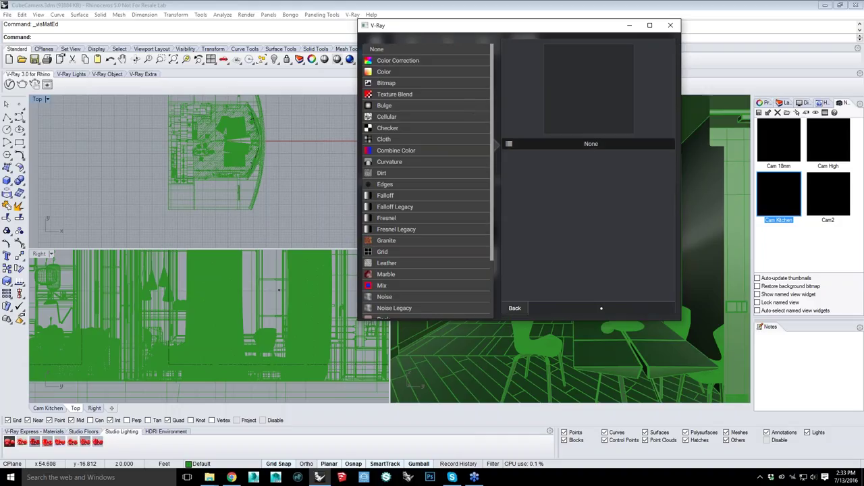
# Leave the texture list without choosing a texture and expand the detailed settings beside the Coke material
pyautogui.click(514, 308)
pyautogui.moveTo(409, 26); pyautogui.dragTo(590, 38)
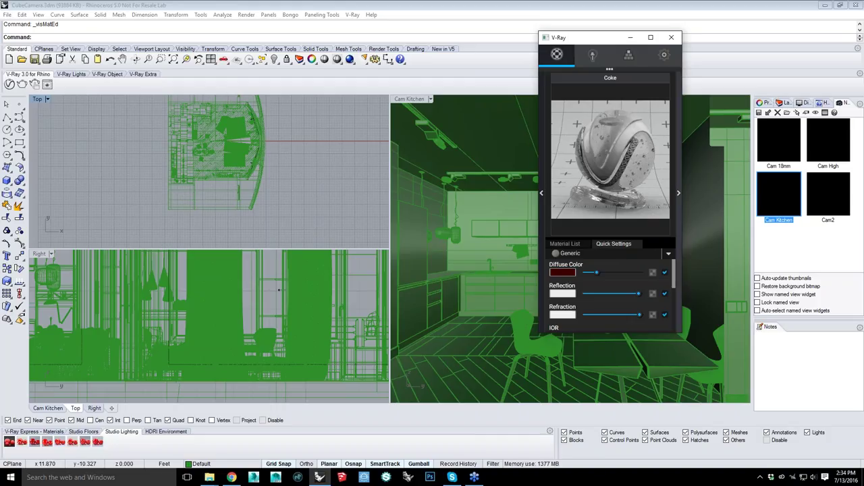
pyautogui.click(678, 193)
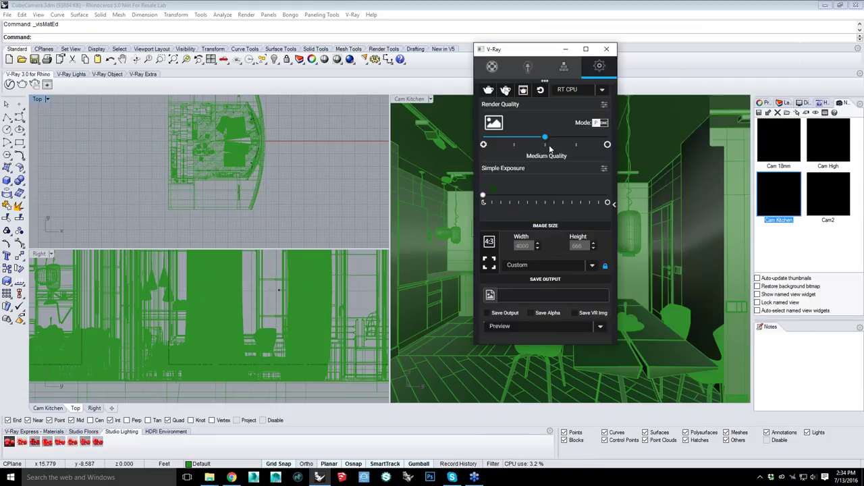
# Set the render quality to Low Quality and return to the Coke material's quick settings
pyautogui.moveTo(545, 137); pyautogui.dragTo(576, 137)
pyautogui.scroll(-2, 511, 141)
pyautogui.moveTo(527, 50); pyautogui.dragTo(640, 42)
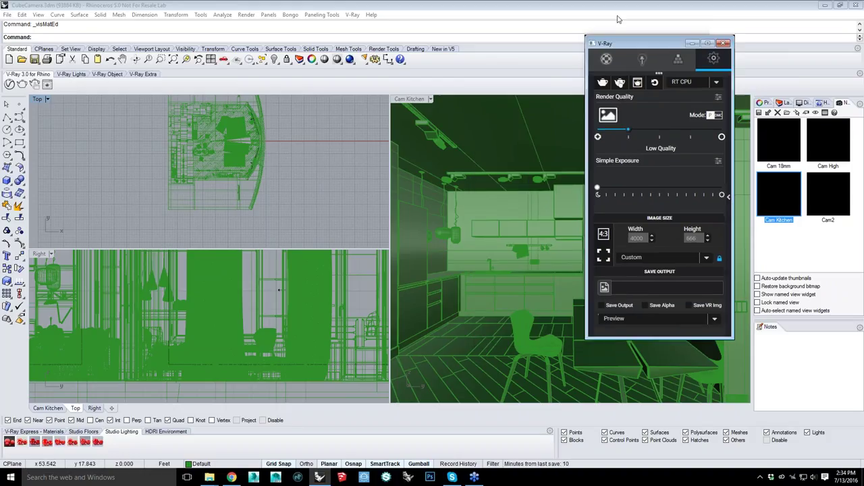
pyautogui.moveTo(586, 42); pyautogui.dragTo(513, 39)
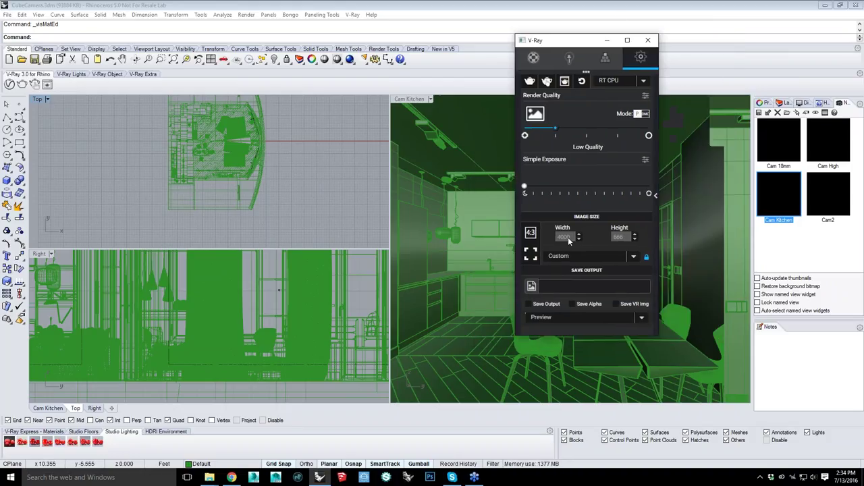
pyautogui.click(511, 55)
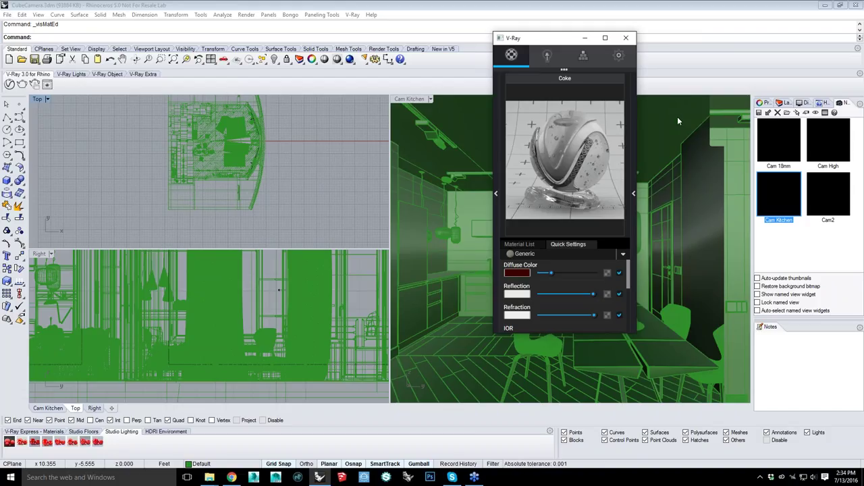
# Move the editor clear of the viewports and look through the V-Ray object tools and light tools
pyautogui.moveTo(560, 43); pyautogui.dragTo(415, 47)
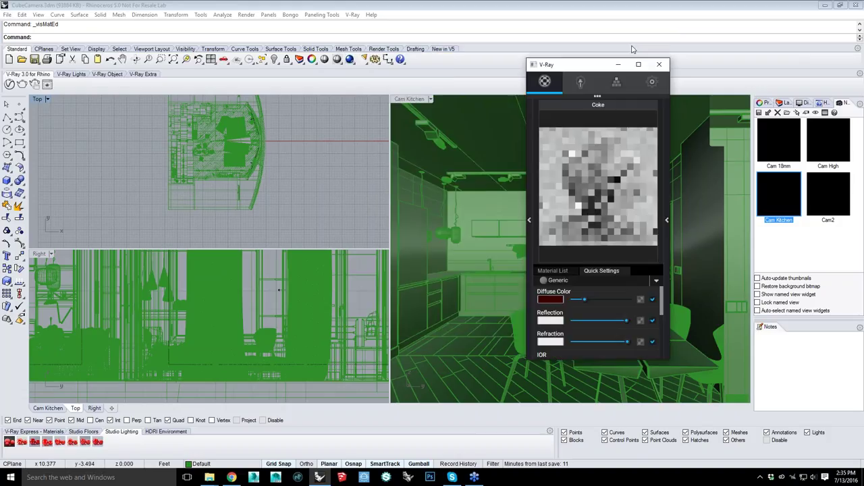
pyautogui.moveTo(582, 69); pyautogui.dragTo(633, 49)
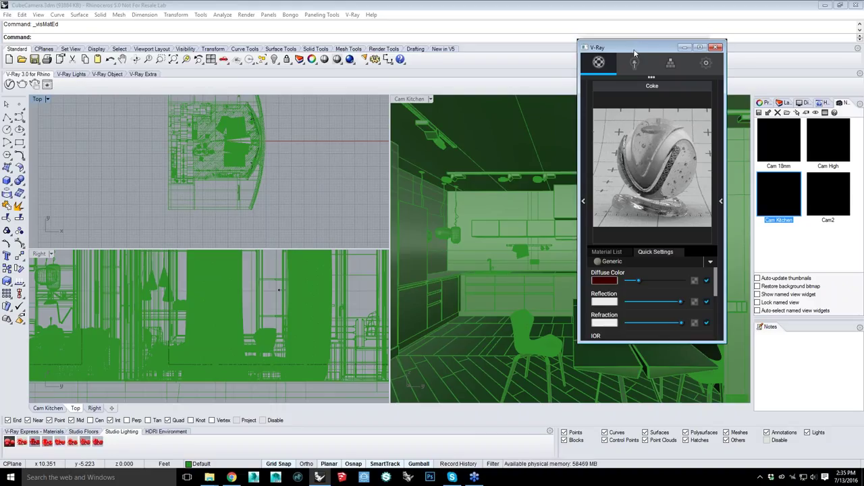
pyautogui.click(81, 102)
pyautogui.click(107, 74)
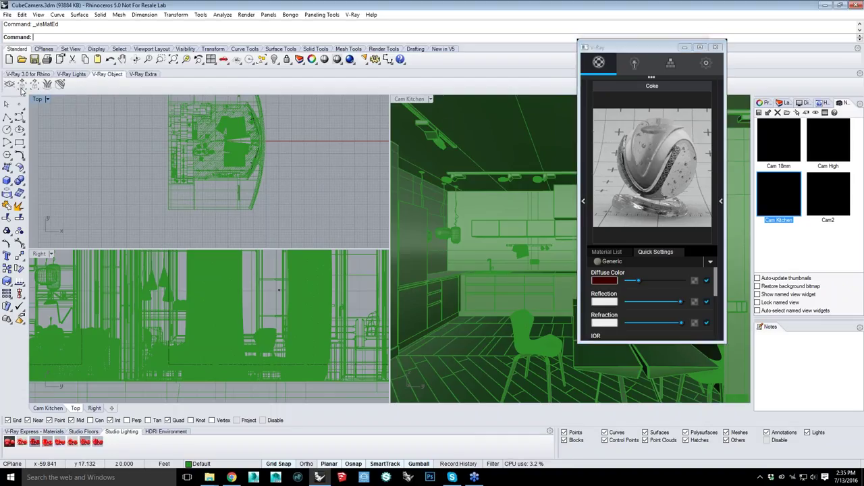
pyautogui.click(76, 75)
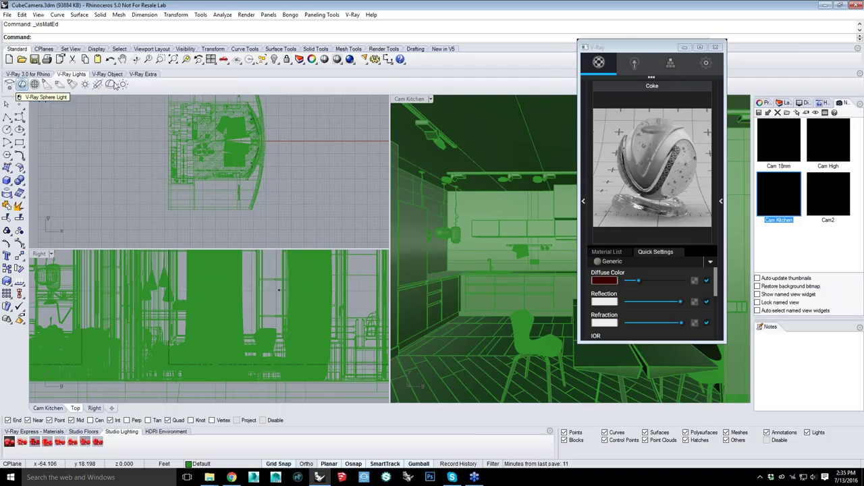
# Place a dome light outside the building in the top view, browse for a dome texture and cancel without choosing a file
pyautogui.click(306, 195)
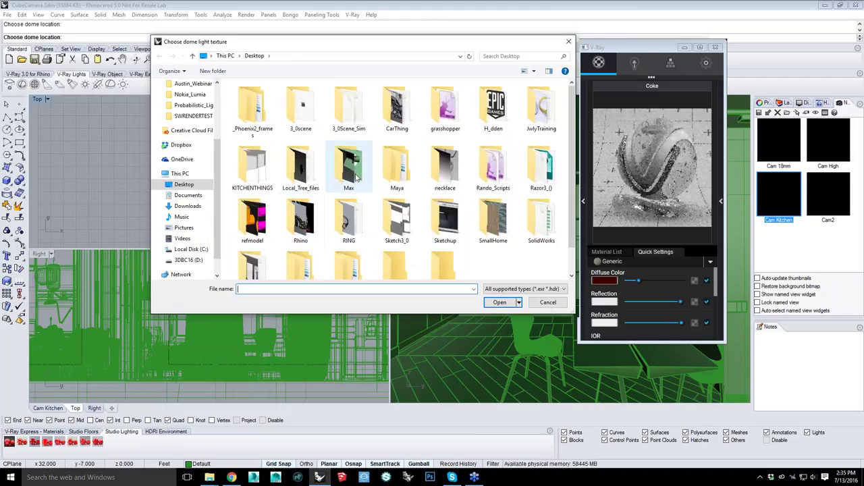
pyautogui.doubleClick(349, 168)
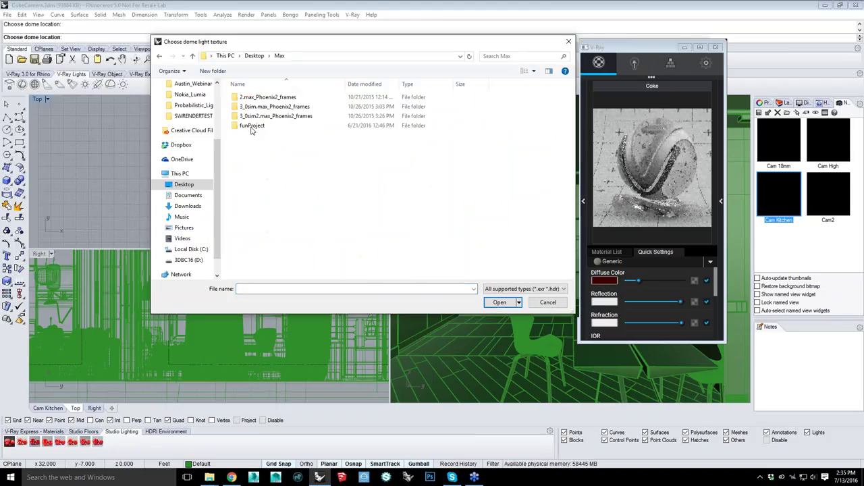
pyautogui.doubleClick(251, 127)
pyautogui.doubleClick(249, 97)
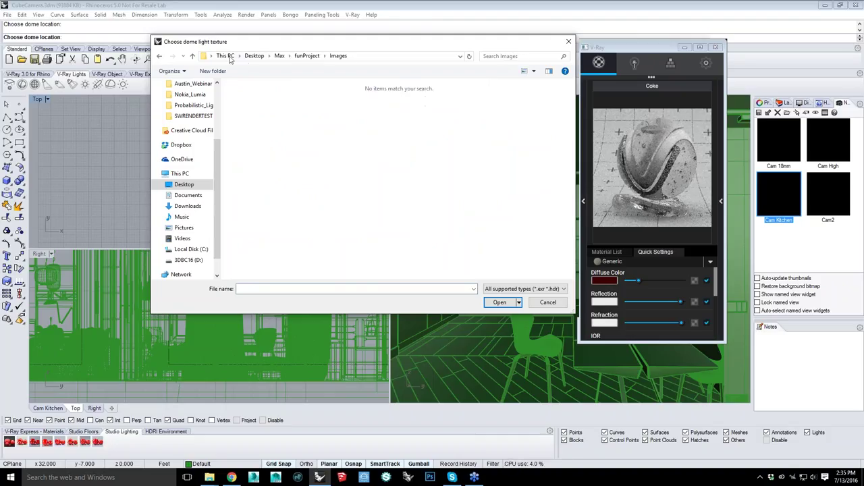
pyautogui.click(254, 55)
pyautogui.click(180, 173)
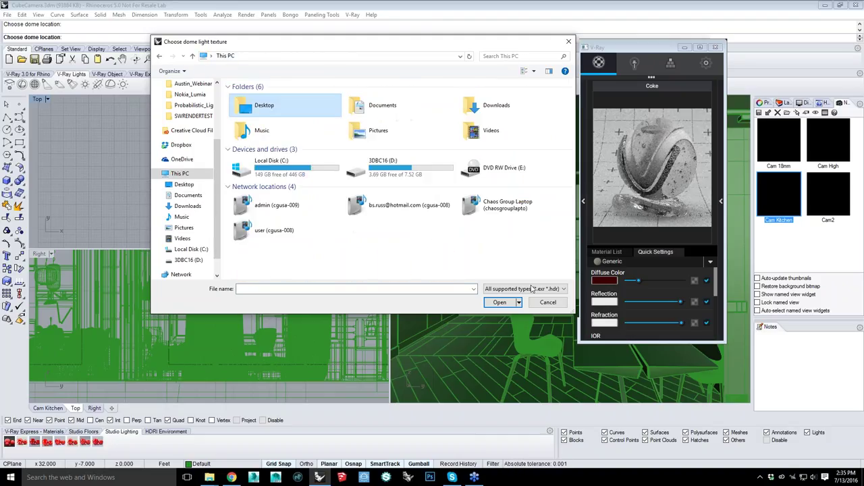
pyautogui.click(541, 288)
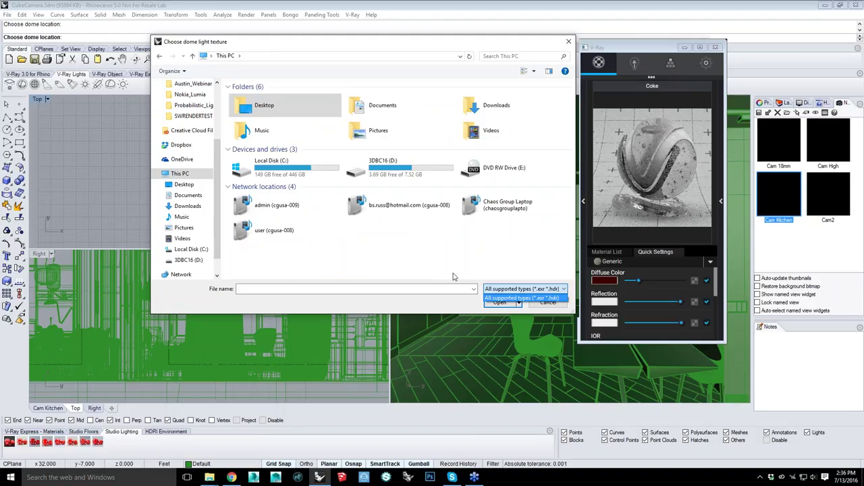
pyautogui.click(538, 286)
pyautogui.click(549, 303)
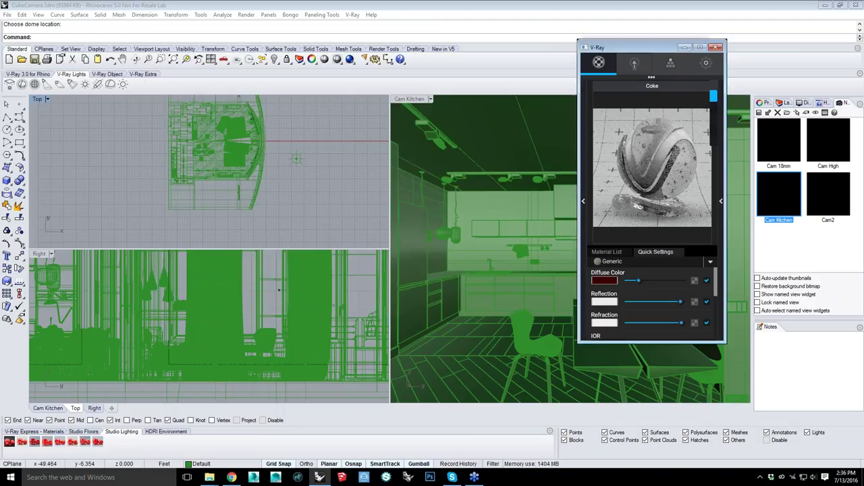
# Look through the Dome Light's settings in the light list, select the light in the top view and fold the settings away
pyautogui.click(634, 64)
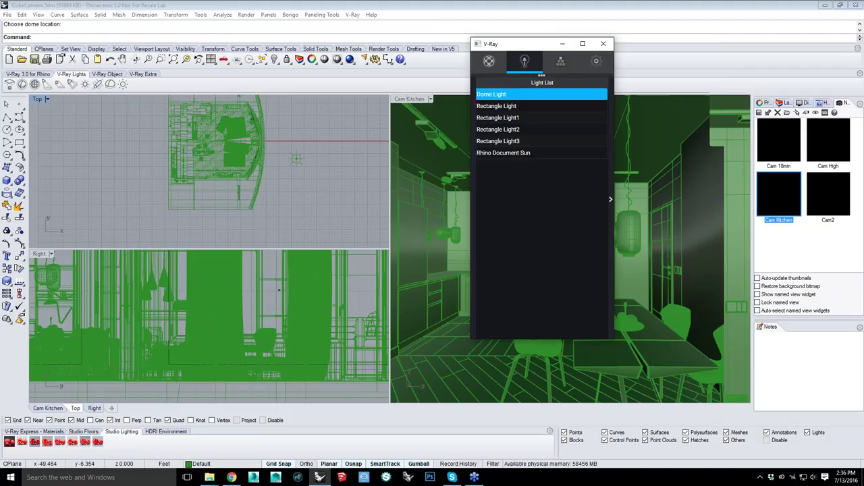
pyautogui.click(610, 199)
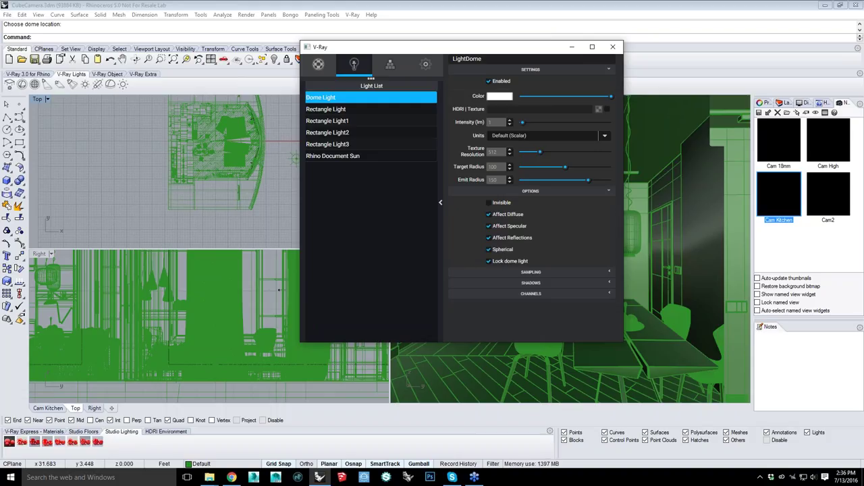
pyautogui.moveTo(461, 47); pyautogui.dragTo(565, 47)
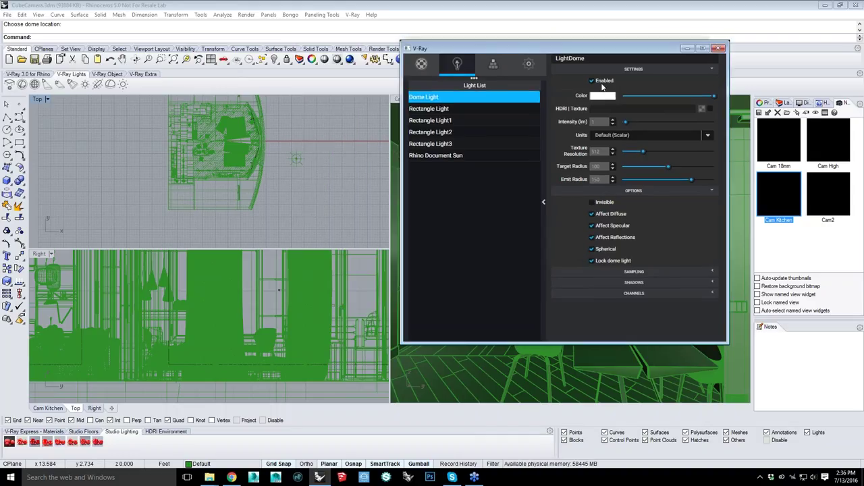
pyautogui.click(634, 191)
pyautogui.click(285, 172)
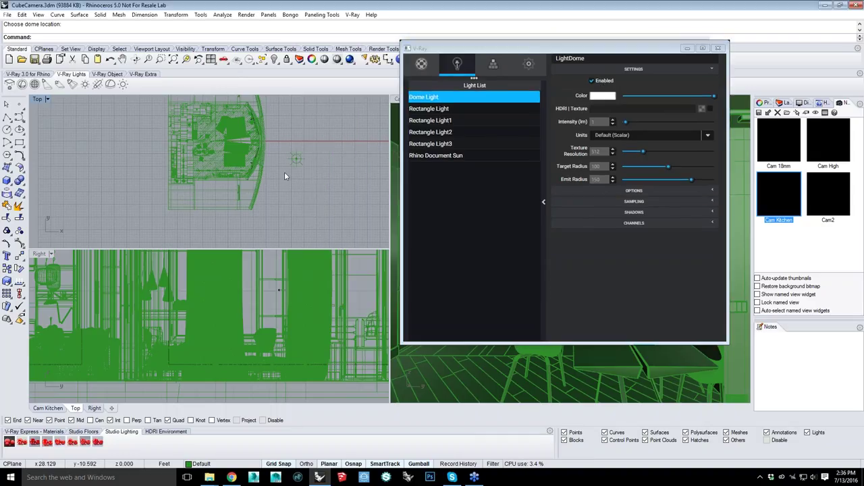
pyautogui.click(284, 174)
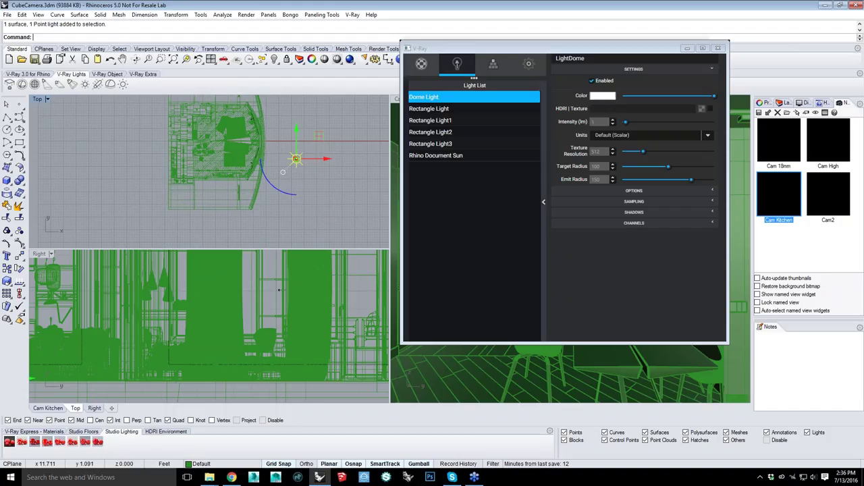
pyautogui.click(544, 201)
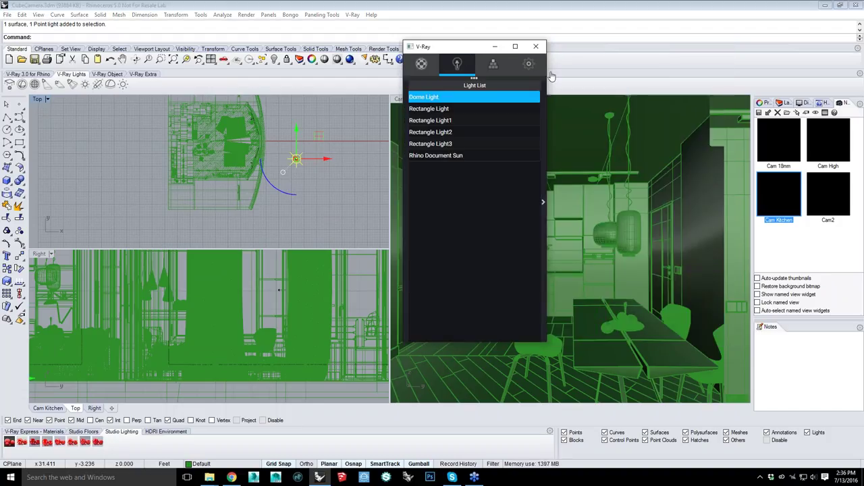
# Return from the lights to the Coke material, show the material list and close the editor
pyautogui.moveTo(472, 47); pyautogui.dragTo(610, 51)
pyautogui.click(559, 67)
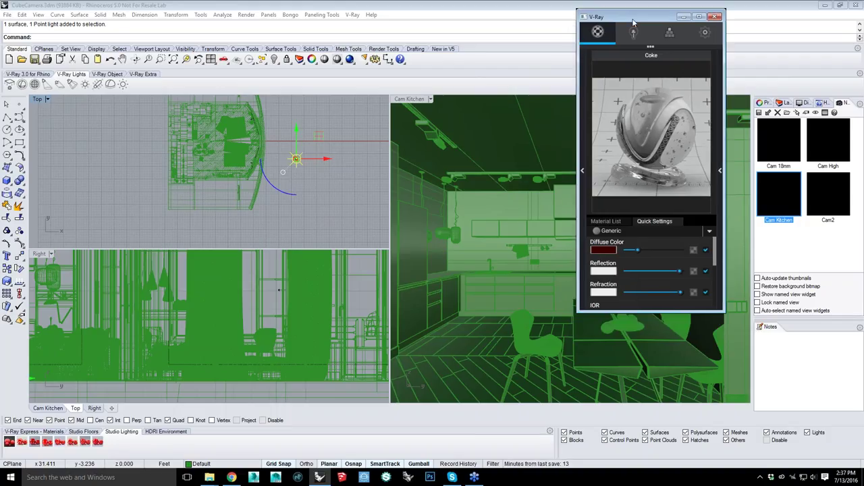
pyautogui.moveTo(535, 35); pyautogui.dragTo(299, 54)
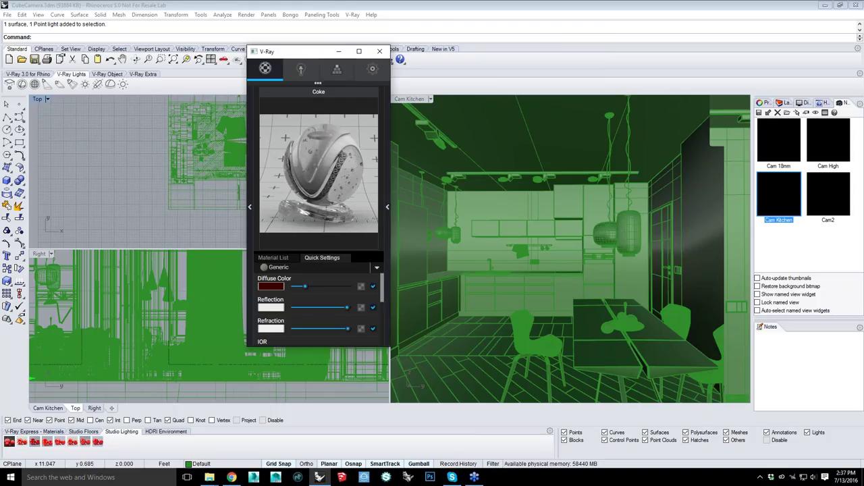
pyautogui.moveTo(318, 51); pyautogui.dragTo(462, 101)
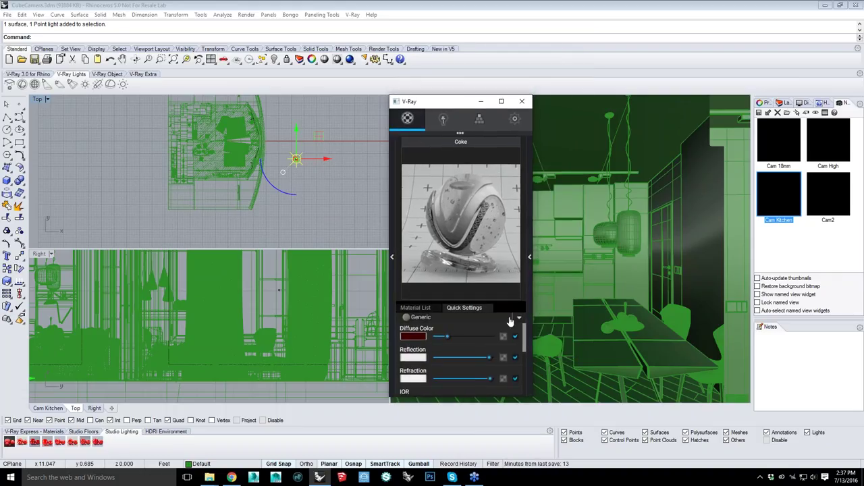
pyautogui.click(418, 308)
pyautogui.moveTo(515, 101); pyautogui.dragTo(561, 37)
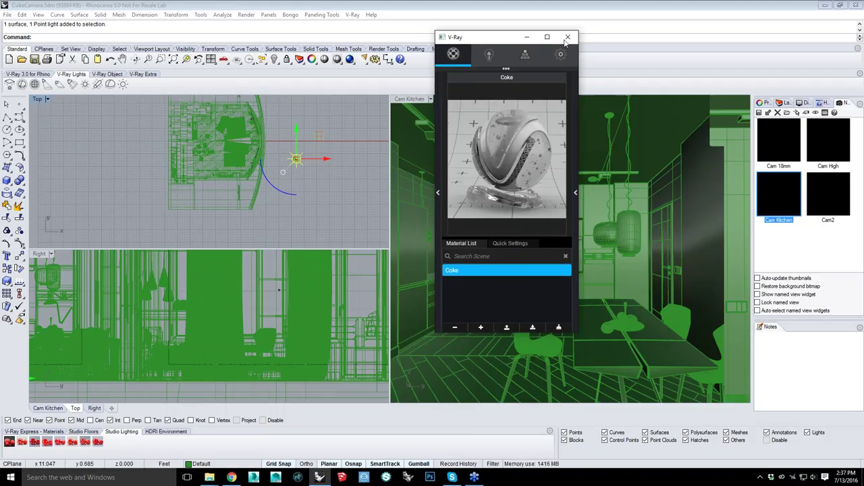
pyautogui.click(420, 252)
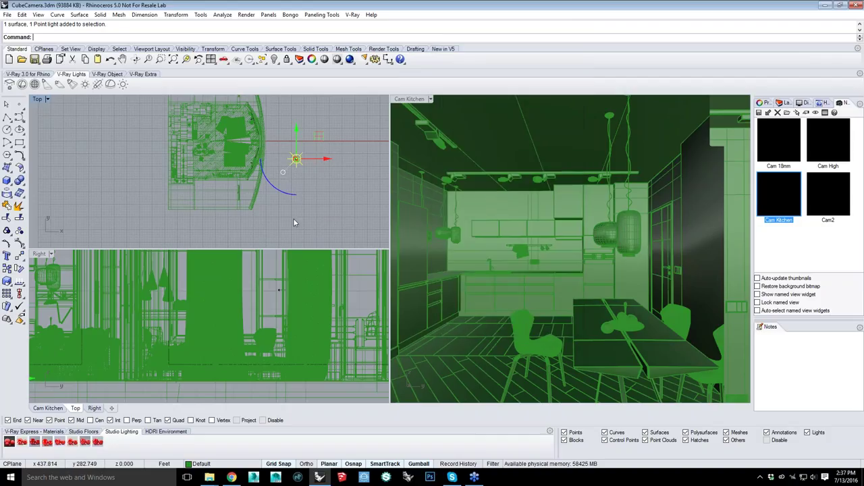
# Render the scene as a six-sided cube image and close the frame buffer
pyautogui.click(24, 74)
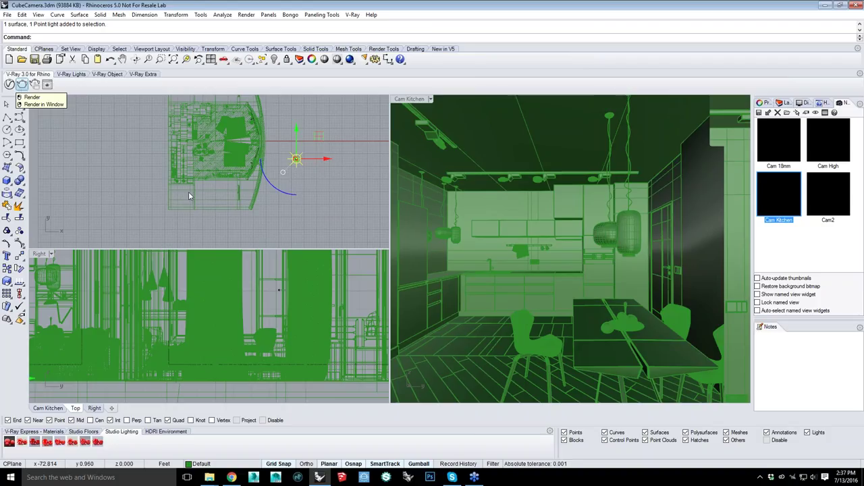
pyautogui.hotkey('ctrl', 'r')
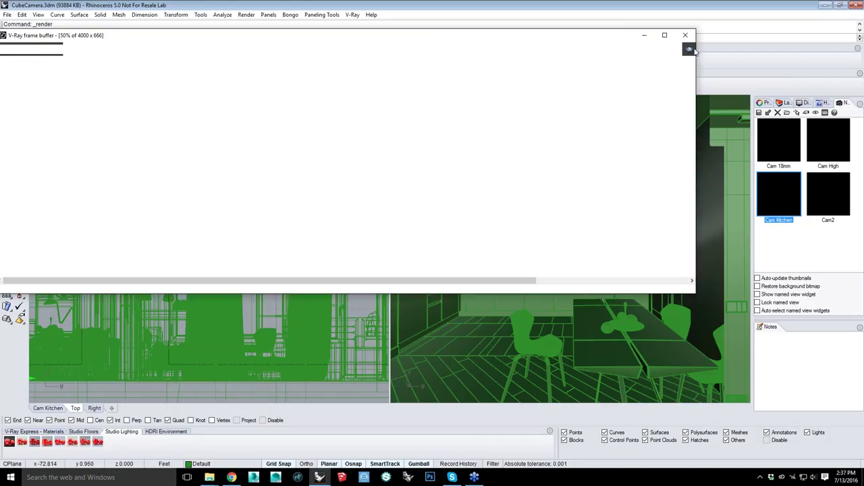
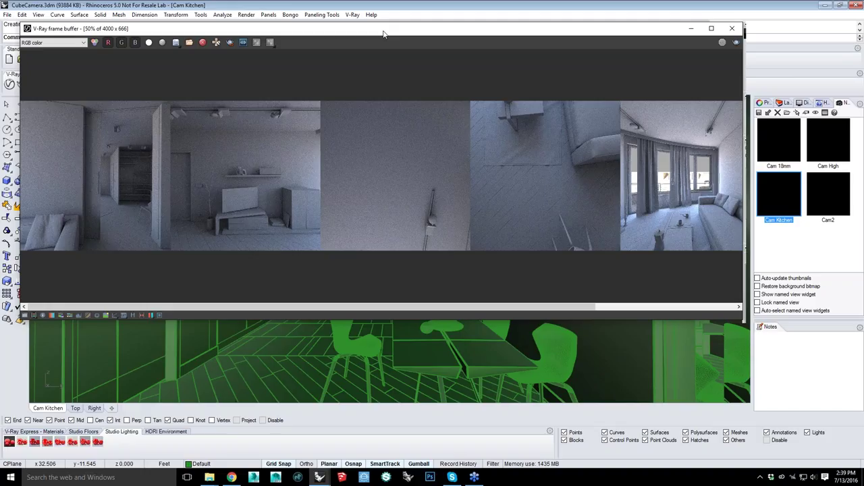
pyautogui.click(730, 31)
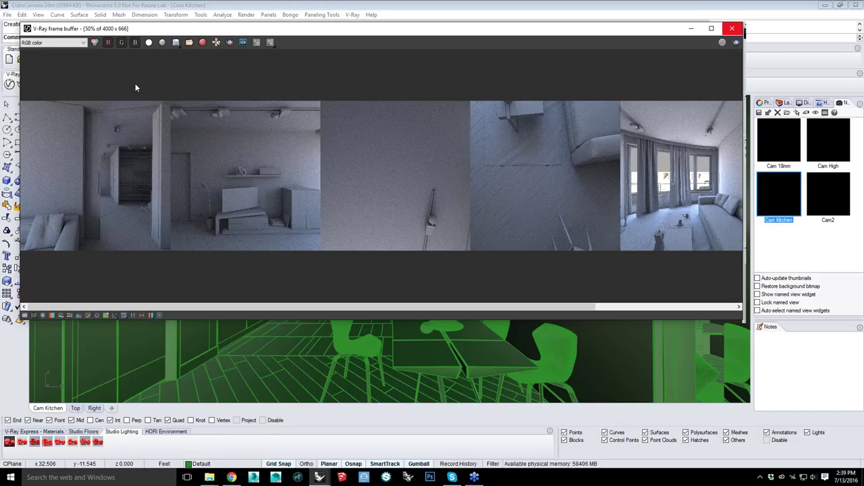
# Reopen the editor, expand the detailed render settings and set the camera type to Default
pyautogui.click(10, 84)
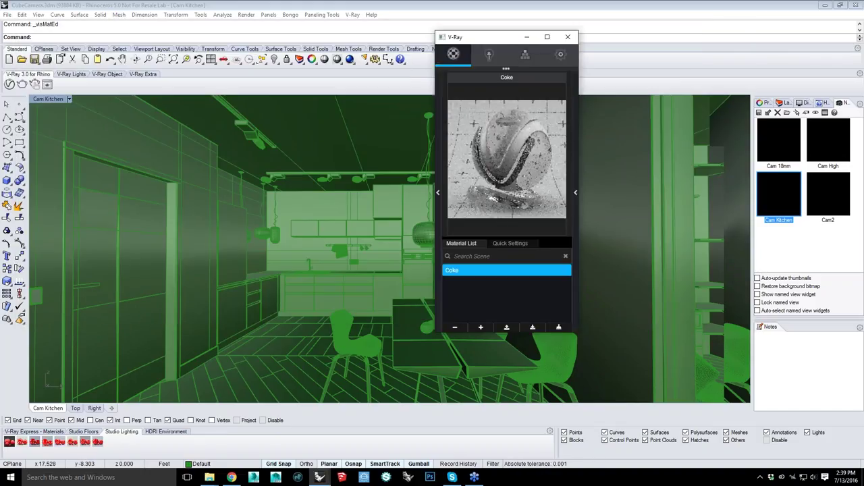
pyautogui.click(553, 58)
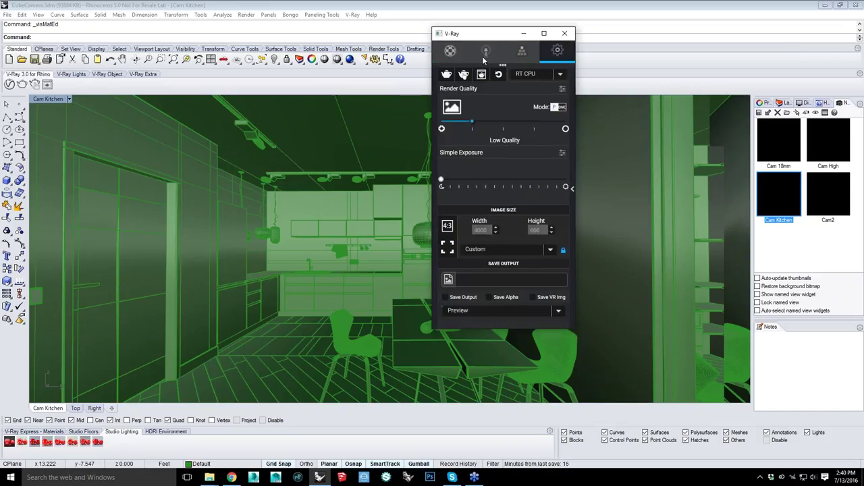
pyautogui.click(565, 234)
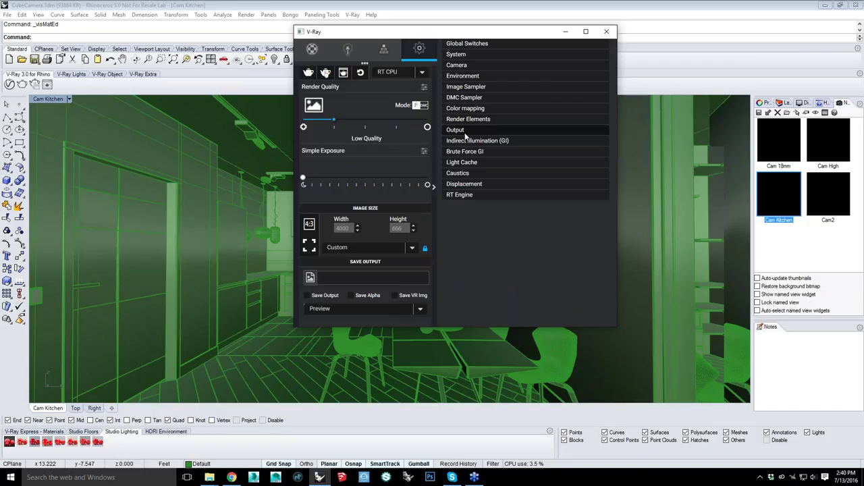
pyautogui.click(463, 131)
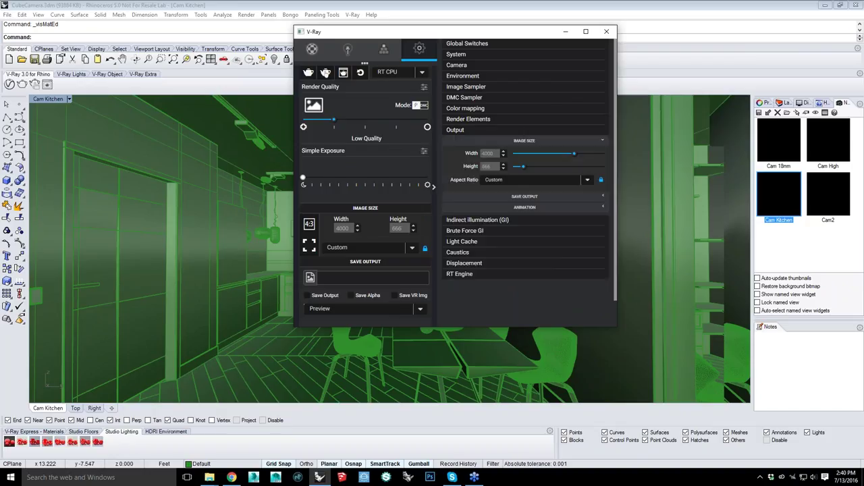
pyautogui.click(466, 66)
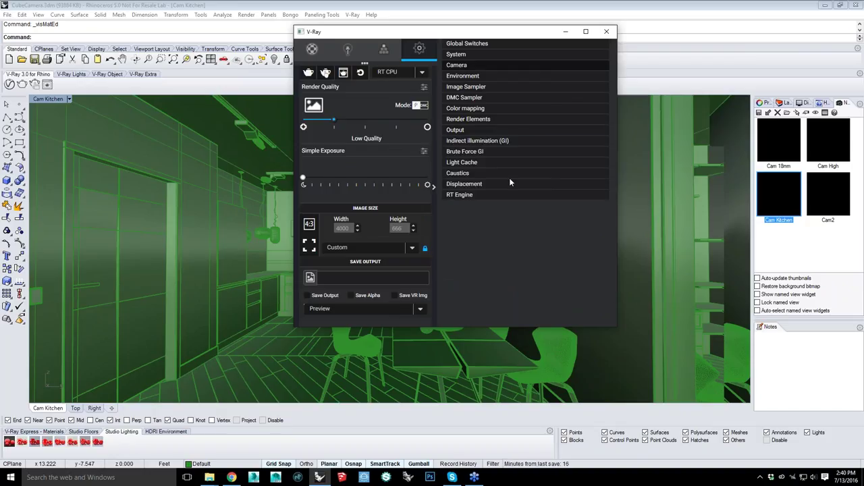
pyautogui.click(456, 65)
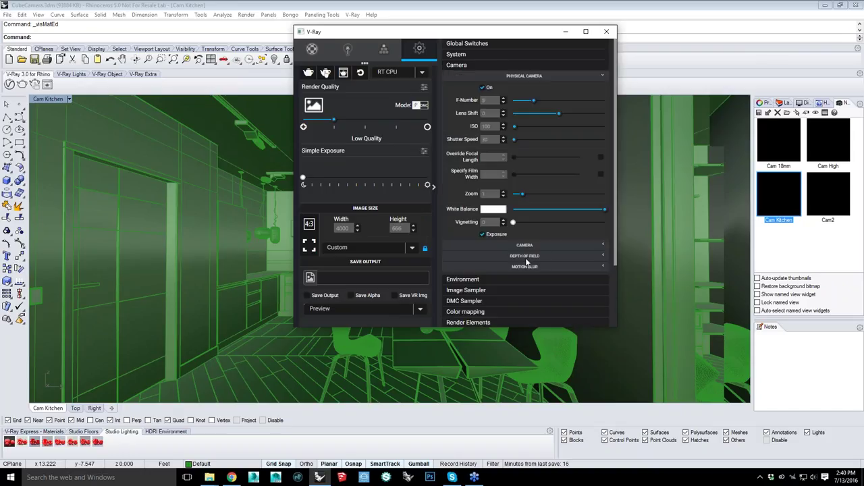
pyautogui.click(540, 258)
pyautogui.click(494, 134)
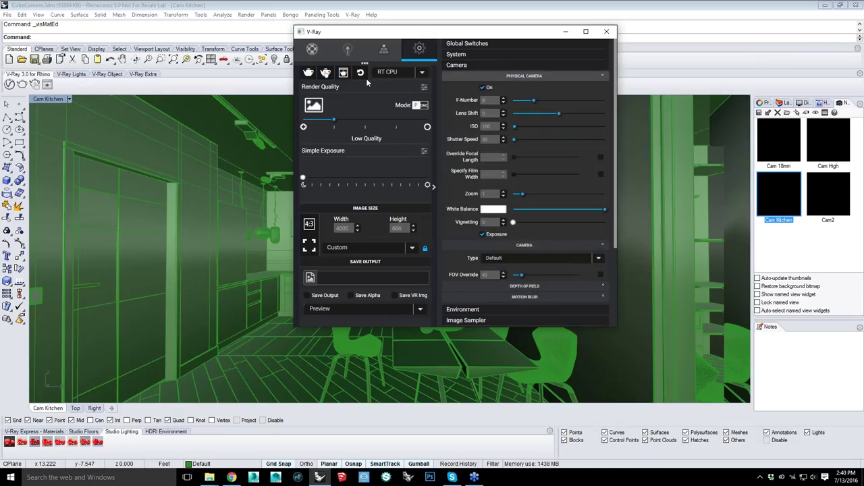
# Set the image size to 1280 by 600 with the aspect ratio unlocked and render the kitchen view
pyautogui.doubleClick(342, 228)
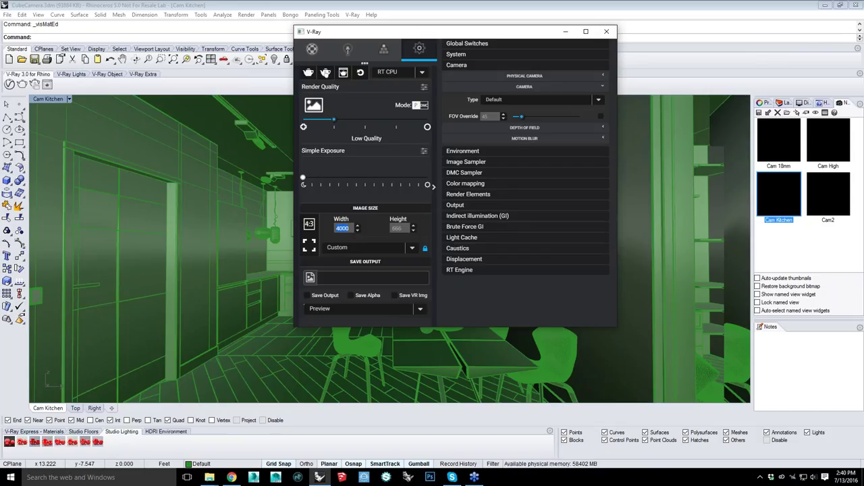
pyautogui.press('Return')
pyautogui.write('1280')
pyautogui.press('Return')
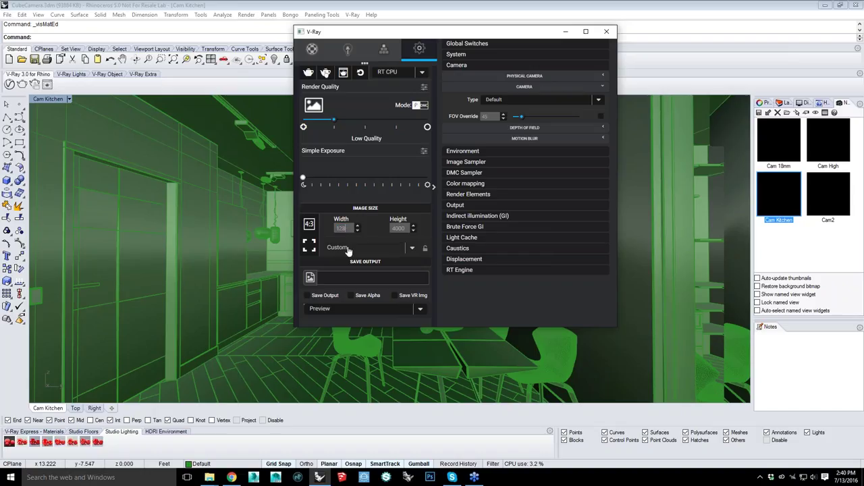
pyautogui.press('Tab')
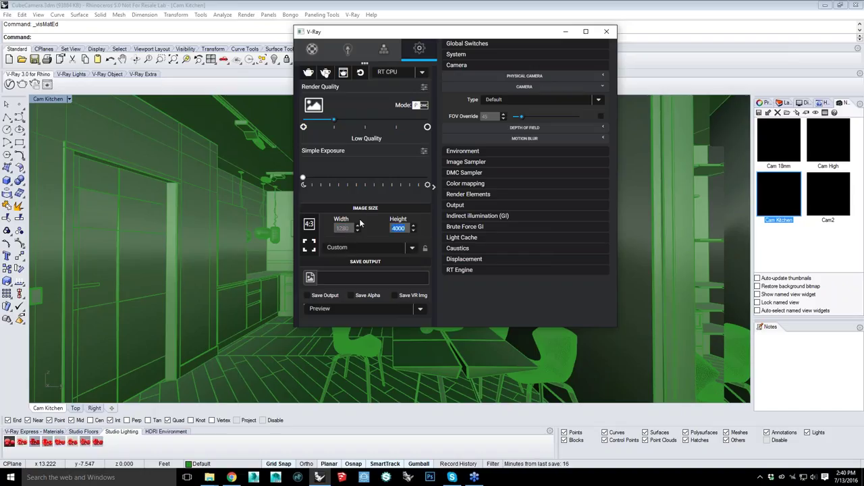
pyautogui.write('60')
pyautogui.click(310, 72)
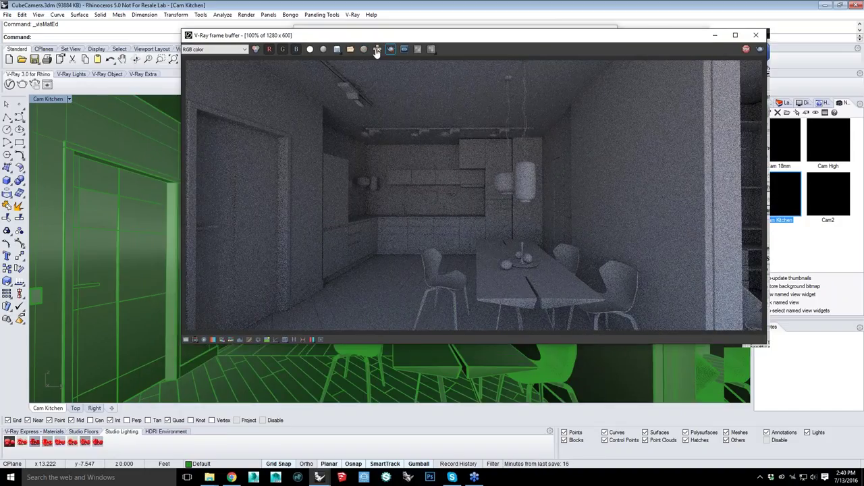
# Examine the dining table up close in the render with mouse tracking enabled, return to 100% zoom and stop rendering
pyautogui.click(377, 51)
pyautogui.scroll(3, 520, 261)
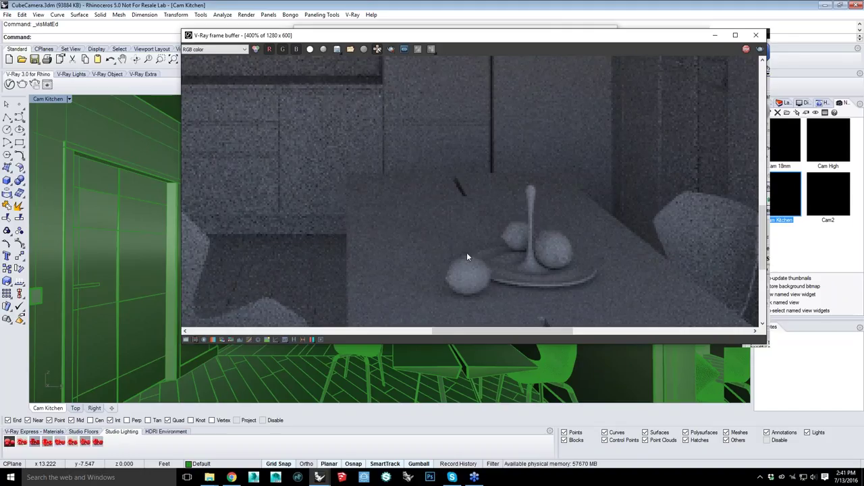
pyautogui.doubleClick(397, 218)
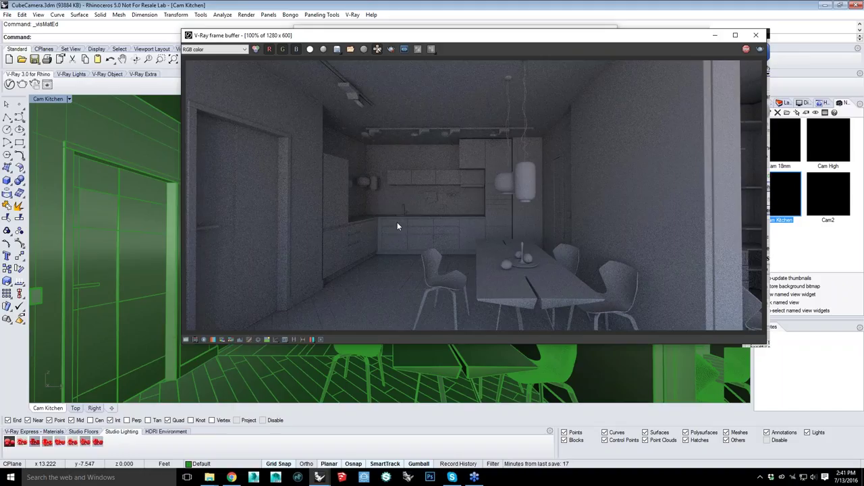
pyautogui.click(748, 48)
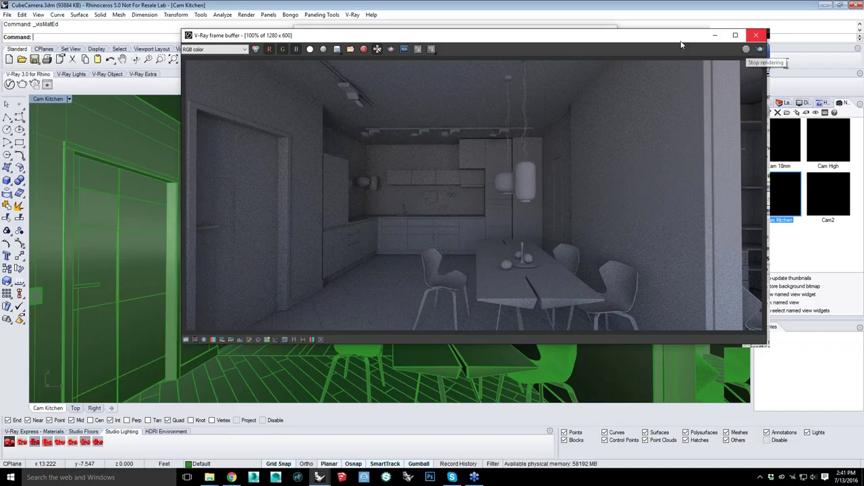
# Close the frame buffer and add a new BRDFVRayMtl layer to the Coke material above its VRayBRDF layer
pyautogui.moveTo(680, 37); pyautogui.dragTo(605, 54)
pyautogui.click(681, 52)
pyautogui.click(312, 48)
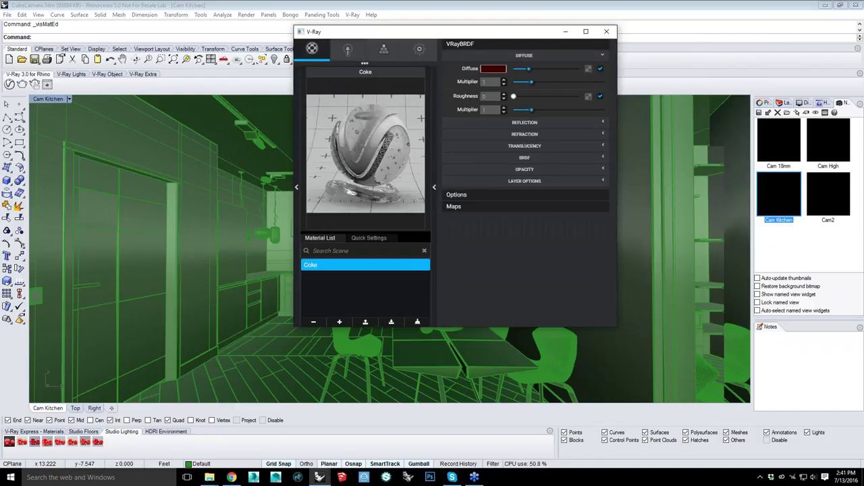
pyautogui.click(454, 48)
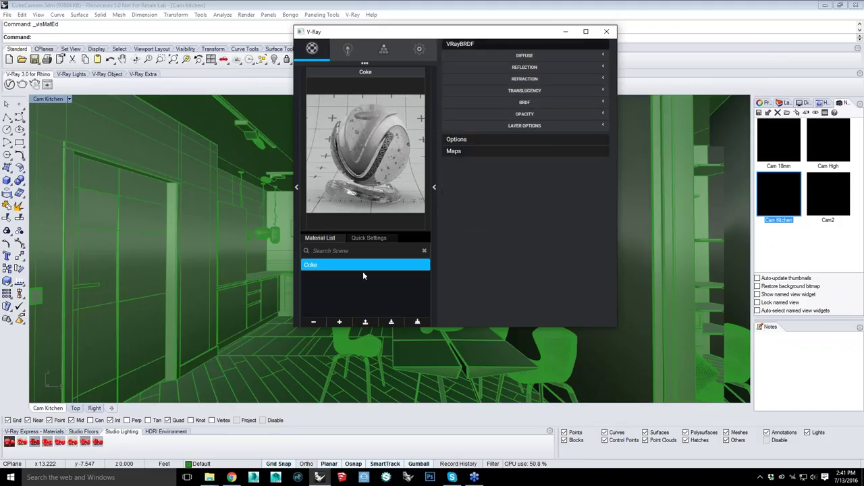
pyautogui.click(472, 44)
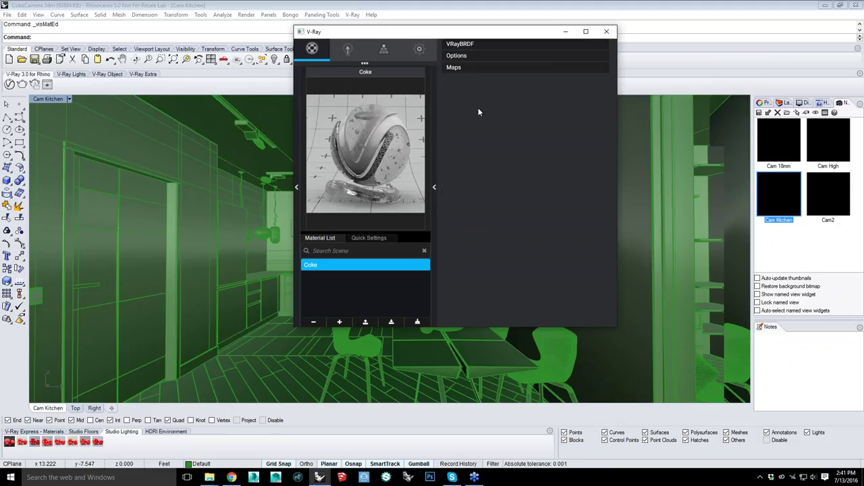
pyautogui.rightClick(508, 95)
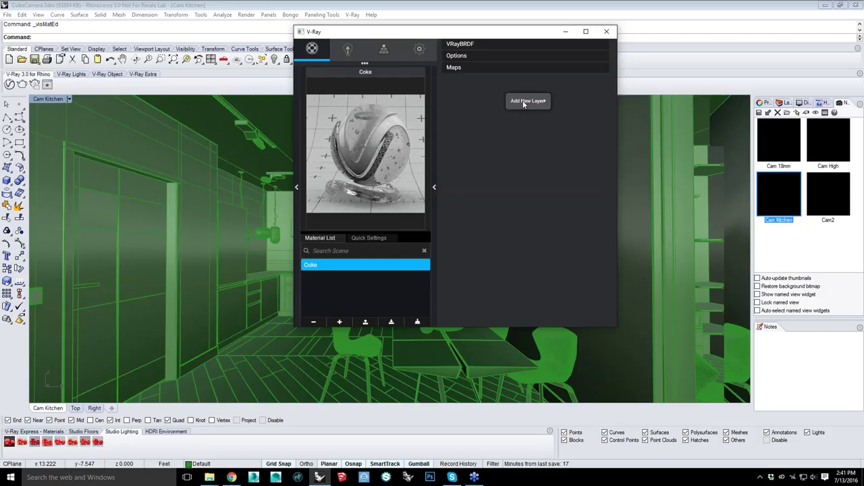
pyautogui.moveTo(525, 101)
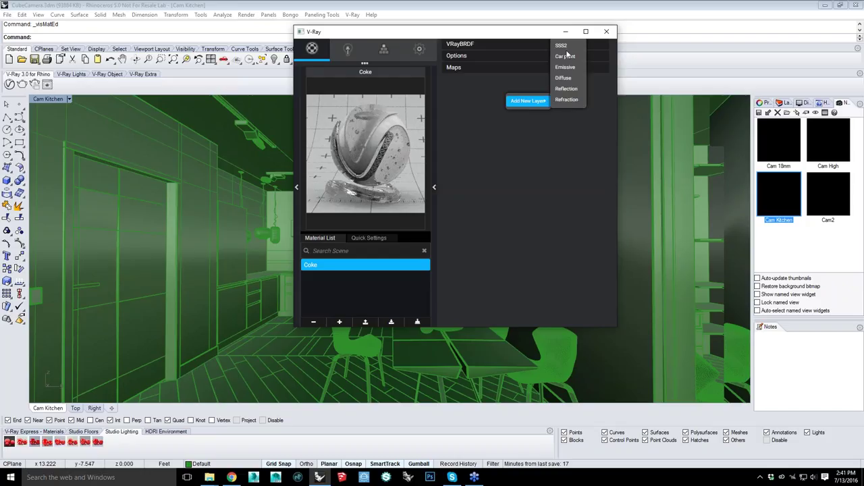
pyautogui.click(563, 77)
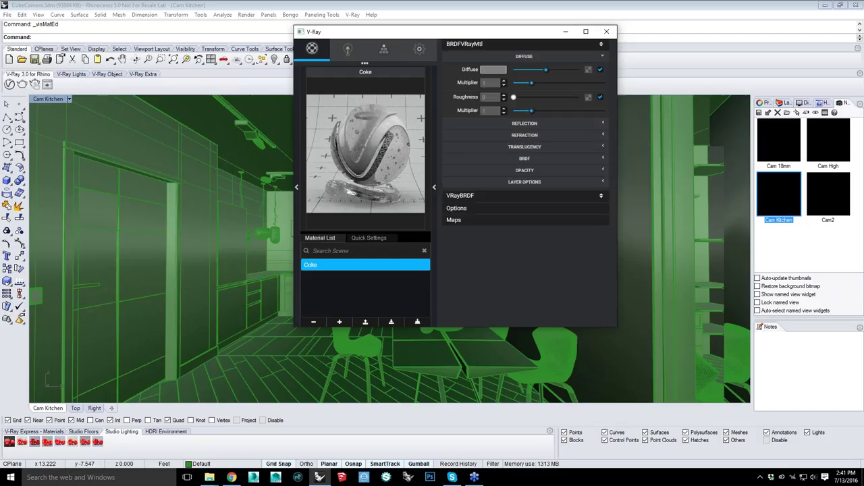
# Collapse the detailed settings, create a new Generic material and show its quick settings
pyautogui.click(434, 188)
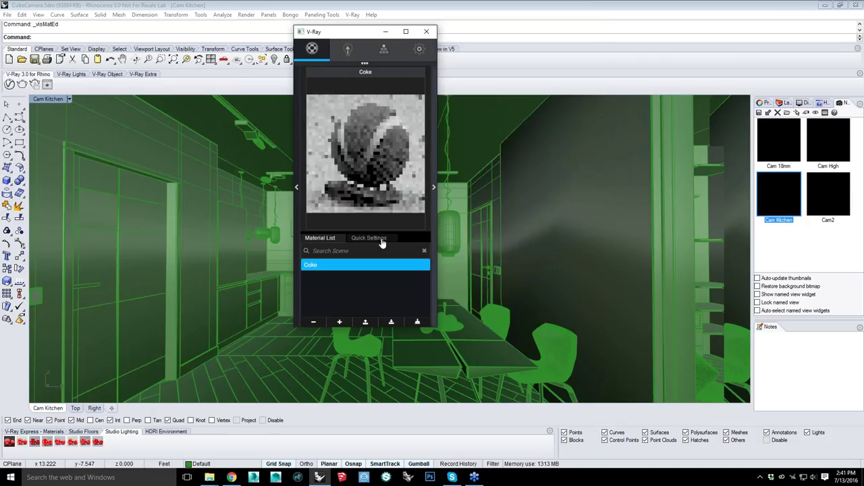
pyautogui.click(380, 239)
pyautogui.click(320, 238)
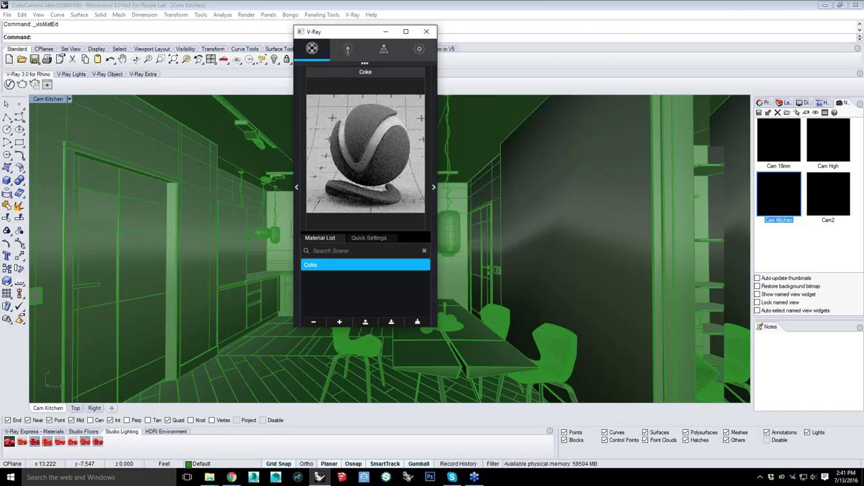
pyautogui.click(340, 322)
pyautogui.click(352, 161)
pyautogui.click(369, 238)
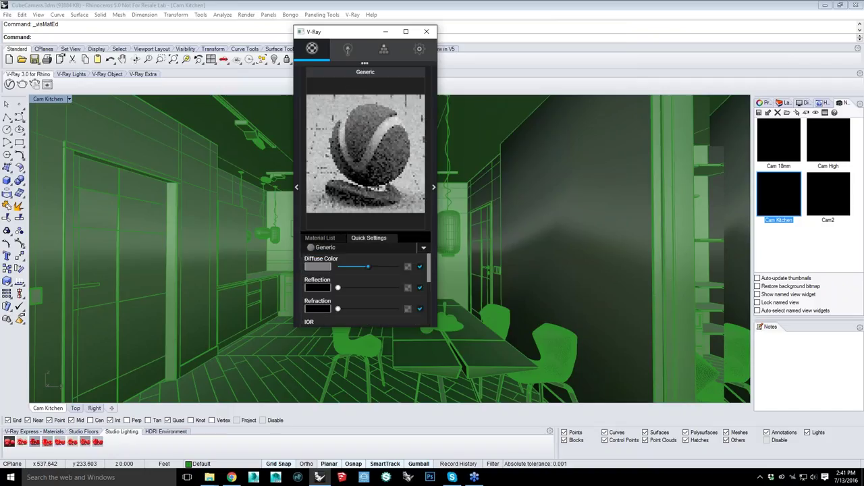
# View the Generic material's detailed settings and the library of preset materials, collapsing both again
pyautogui.click(433, 187)
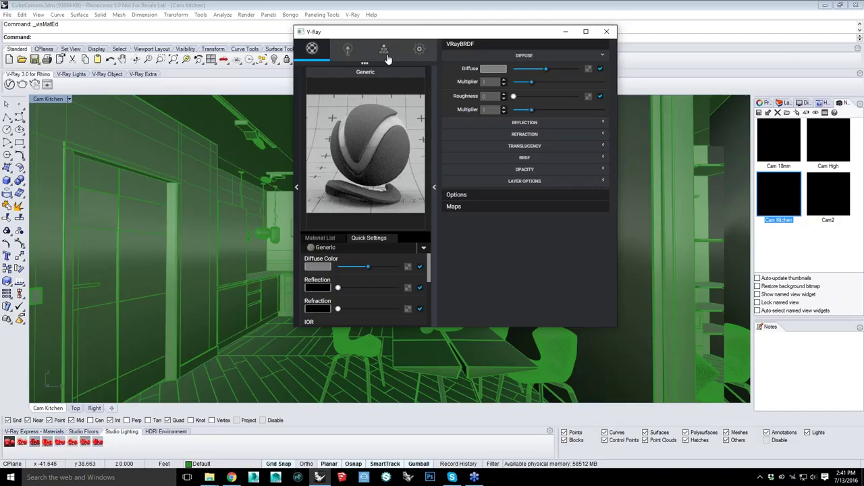
pyautogui.click(434, 187)
pyautogui.moveTo(364, 34); pyautogui.dragTo(635, 19)
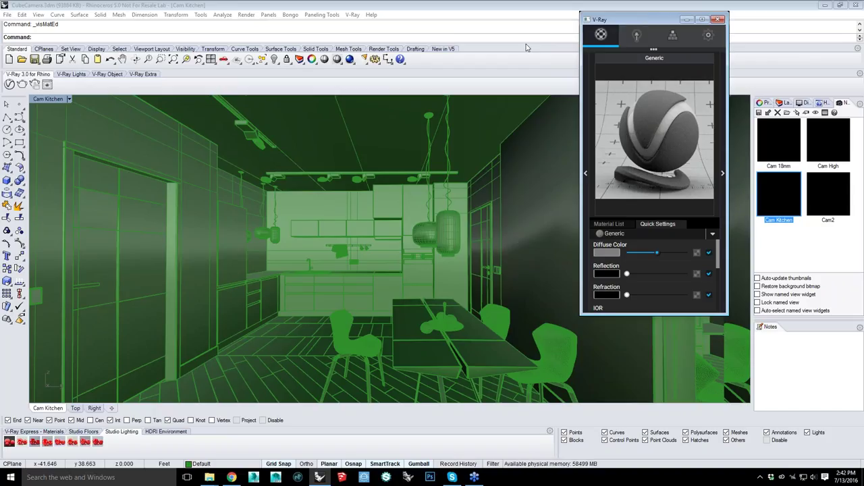
pyautogui.moveTo(525, 44); pyautogui.dragTo(526, 44)
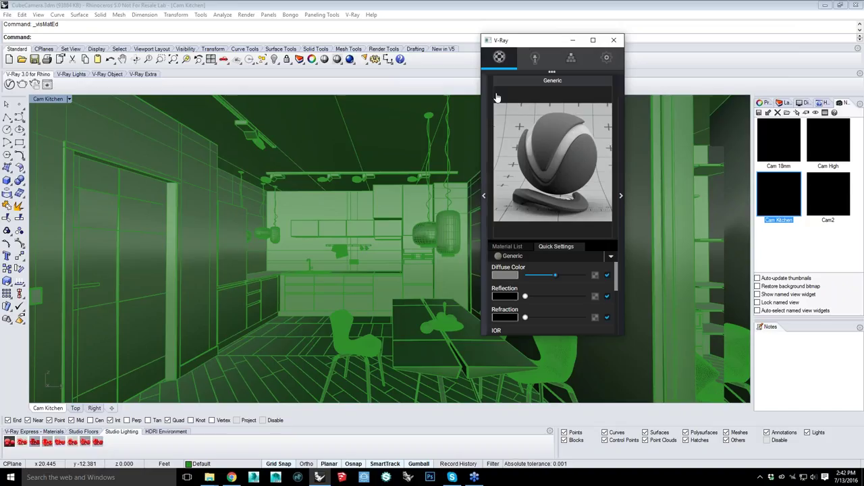
pyautogui.moveTo(497, 98); pyautogui.dragTo(475, 118)
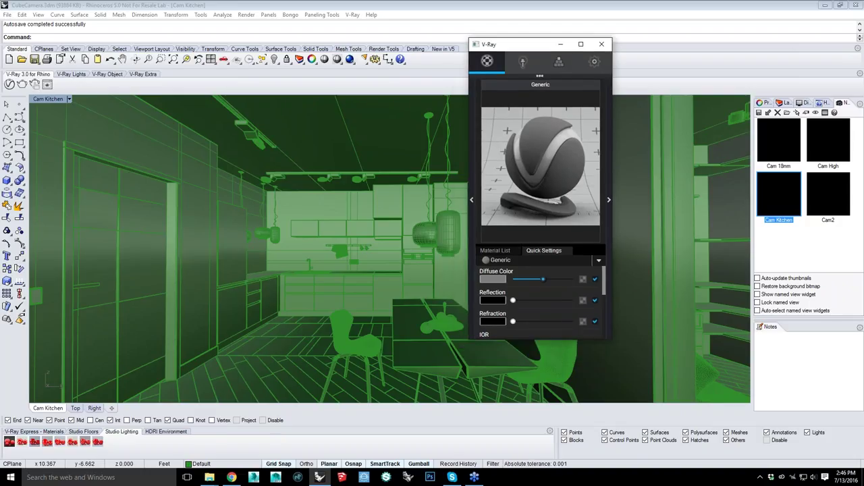
pyautogui.click(471, 200)
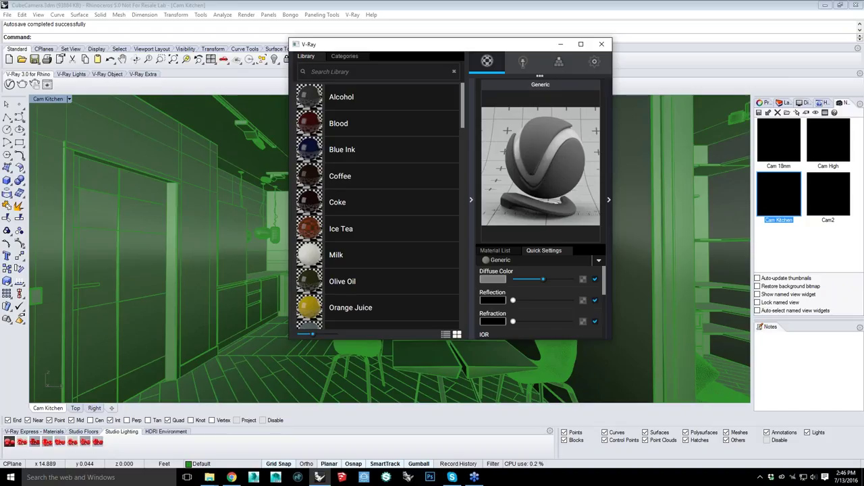
pyautogui.click(472, 200)
pyautogui.moveTo(531, 45); pyautogui.dragTo(639, 41)
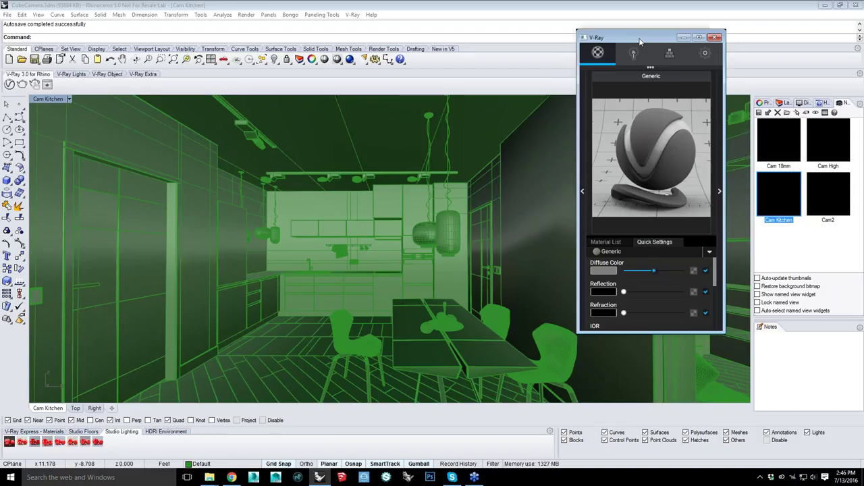
pyautogui.moveTo(640, 42); pyautogui.dragTo(499, 45)
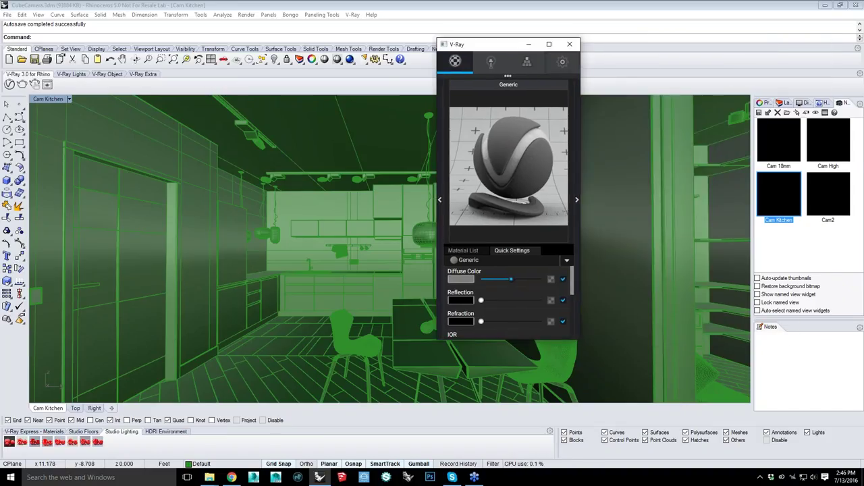
# Set the render quality to Medium and expand the detailed Image Sampler settings
pyautogui.click(561, 62)
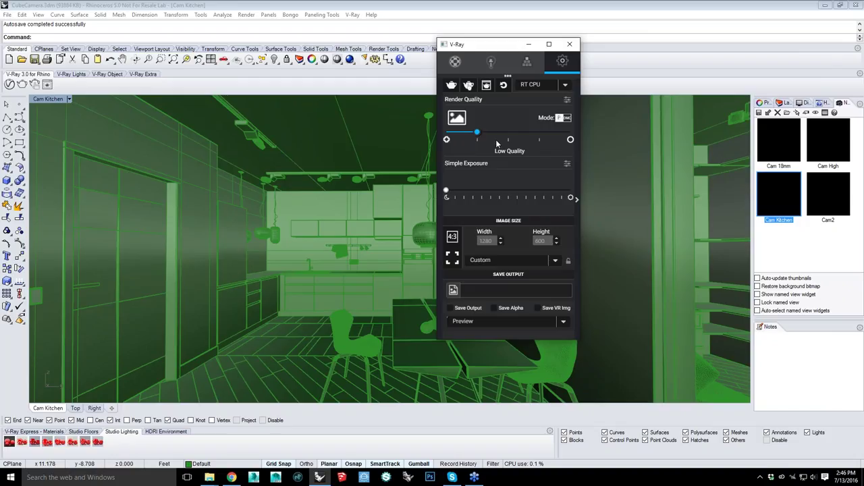
pyautogui.click(495, 138)
pyautogui.click(577, 198)
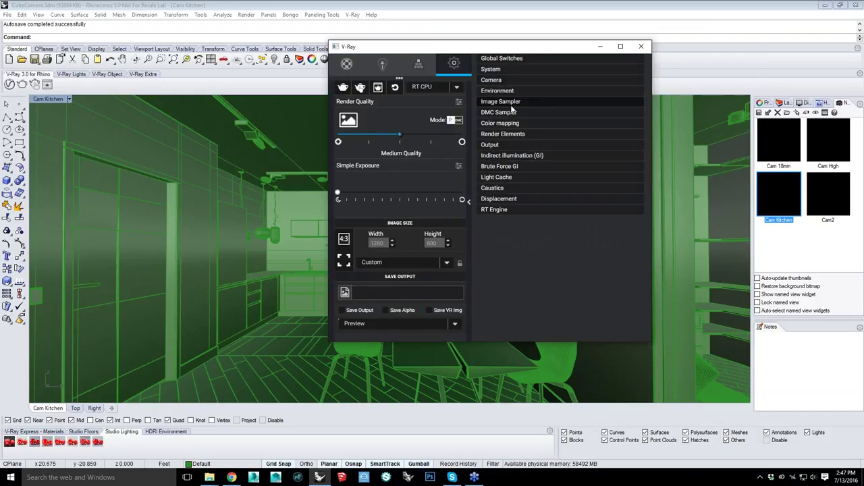
pyautogui.click(510, 104)
# Try the Draft, High and Low render quality presets, return to Medium and collapse the detailed settings
pyautogui.click(339, 139)
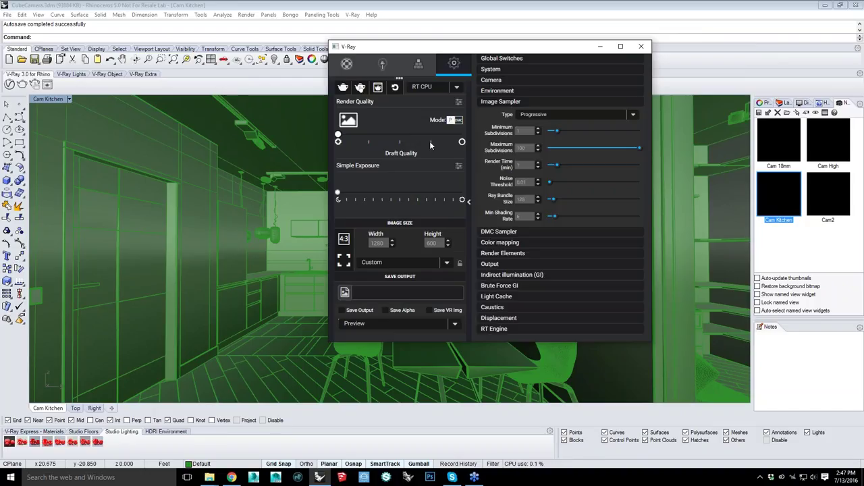
pyautogui.click(431, 143)
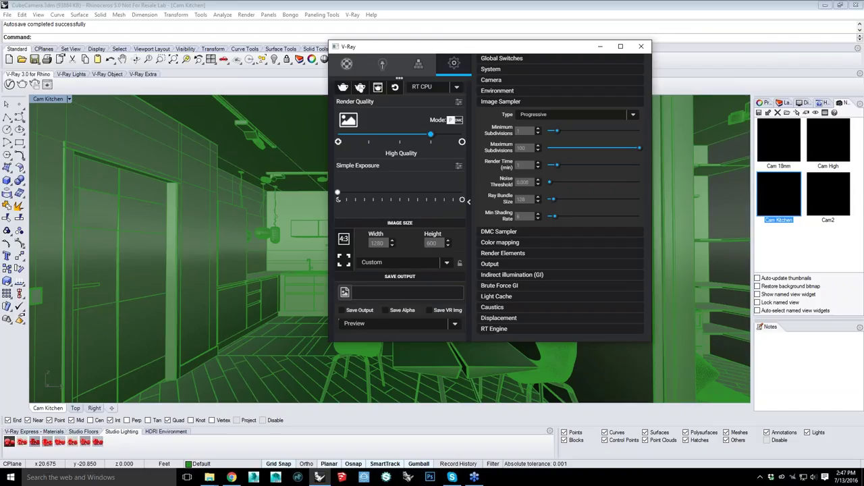
pyautogui.click(369, 135)
pyautogui.click(401, 136)
pyautogui.click(469, 200)
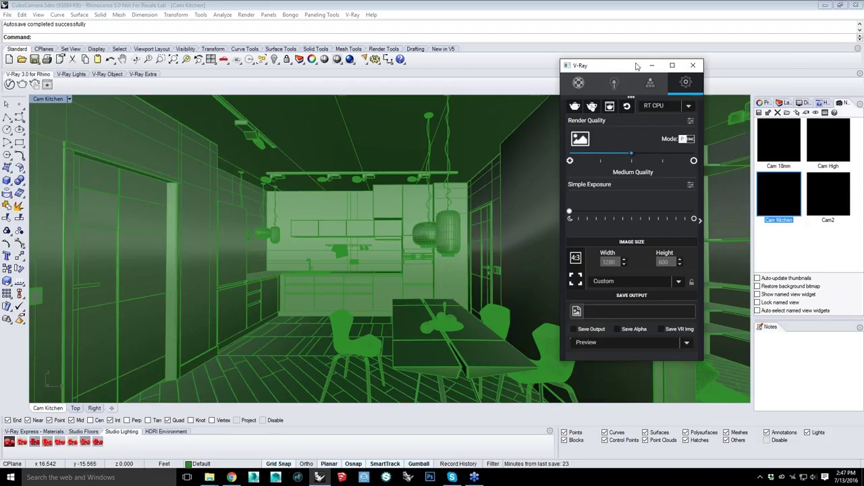
pyautogui.moveTo(636, 66); pyautogui.dragTo(635, 65)
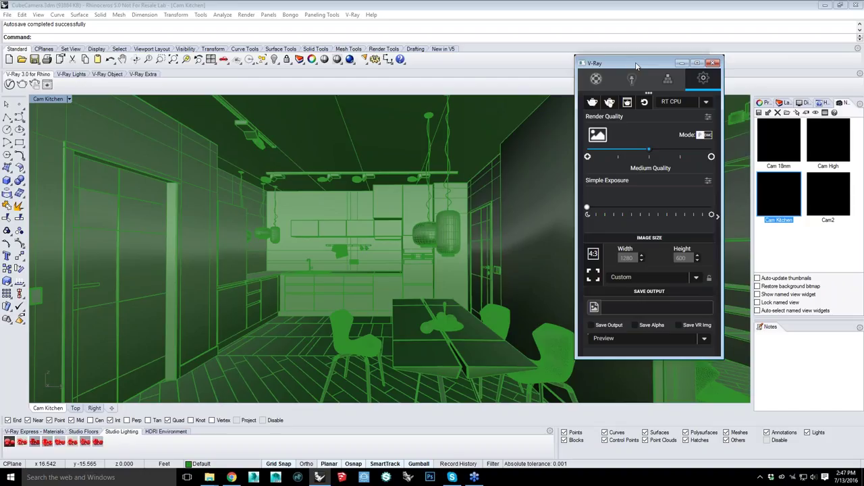
# Set the Generic material's diffuse color to red (234, 21, 21) and make the editor window taller
pyautogui.click(595, 79)
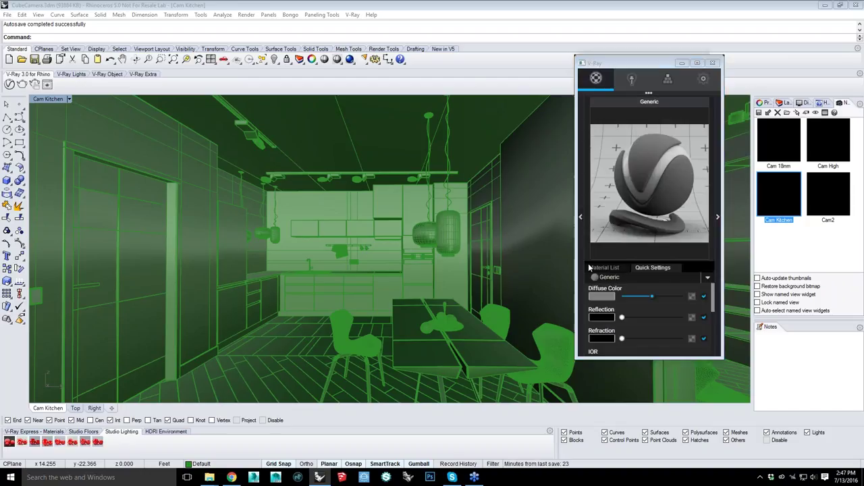
pyautogui.click(588, 263)
pyautogui.click(602, 256)
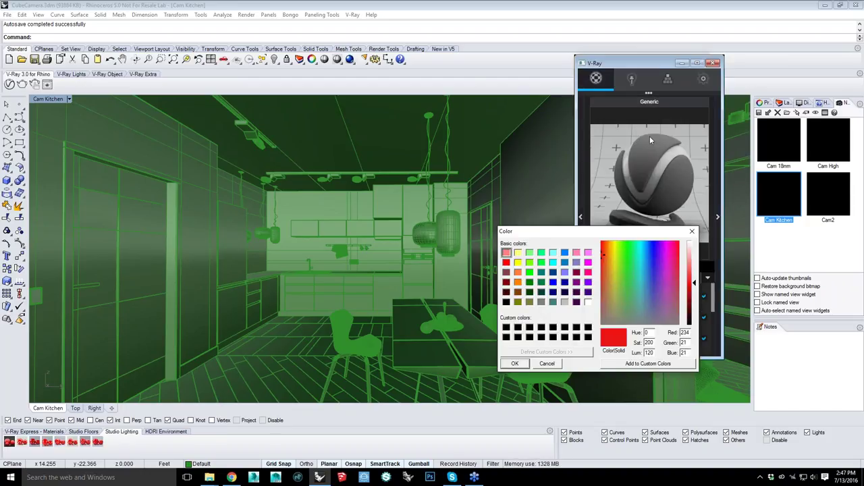
pyautogui.press('Return')
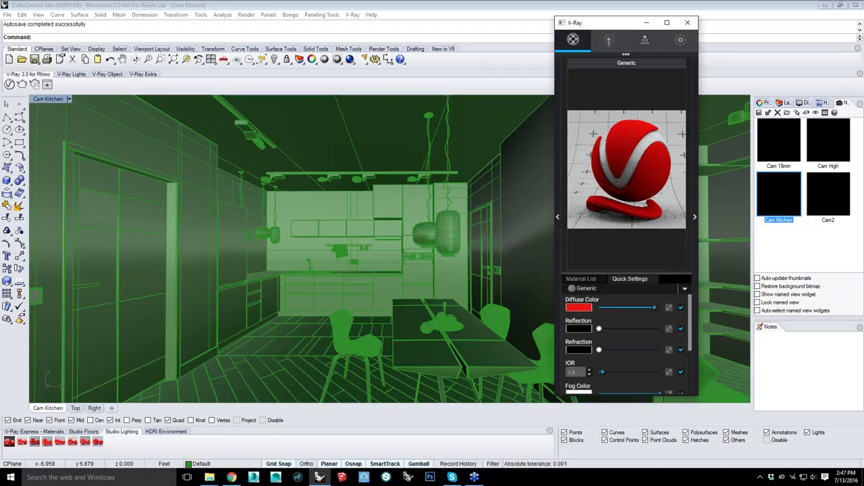
pyautogui.moveTo(648, 18); pyautogui.dragTo(678, 5)
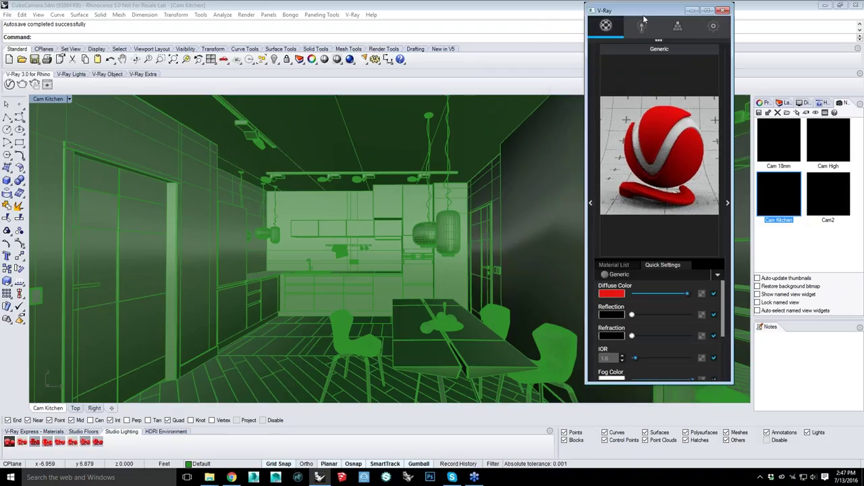
pyautogui.moveTo(659, 384); pyautogui.dragTo(659, 435)
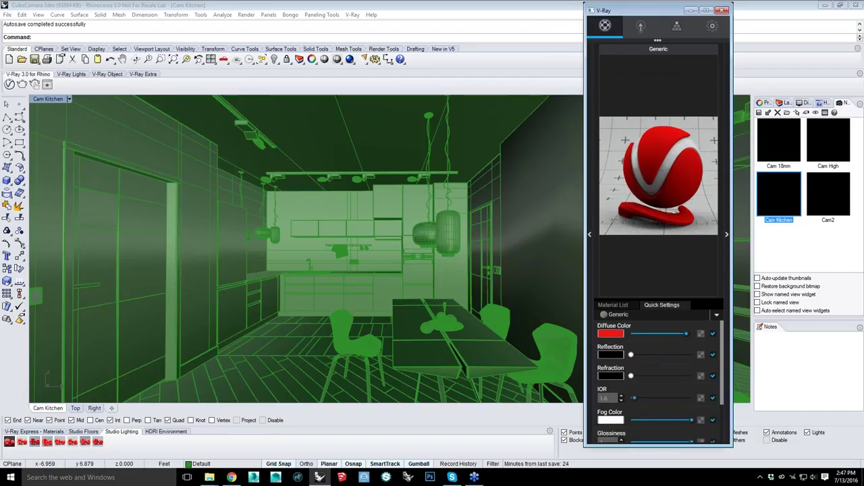
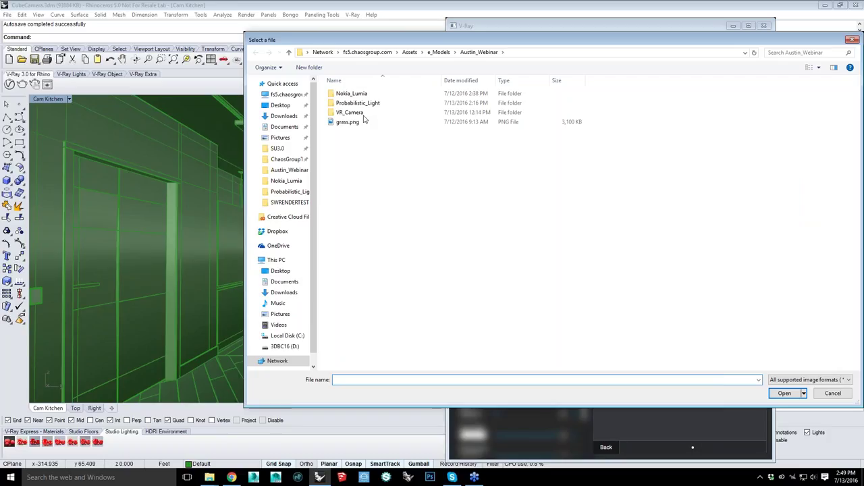
# Load grass.png as the bitmap texture and look through its manipulation and placement options, keeping Whole Texture
pyautogui.click(361, 122)
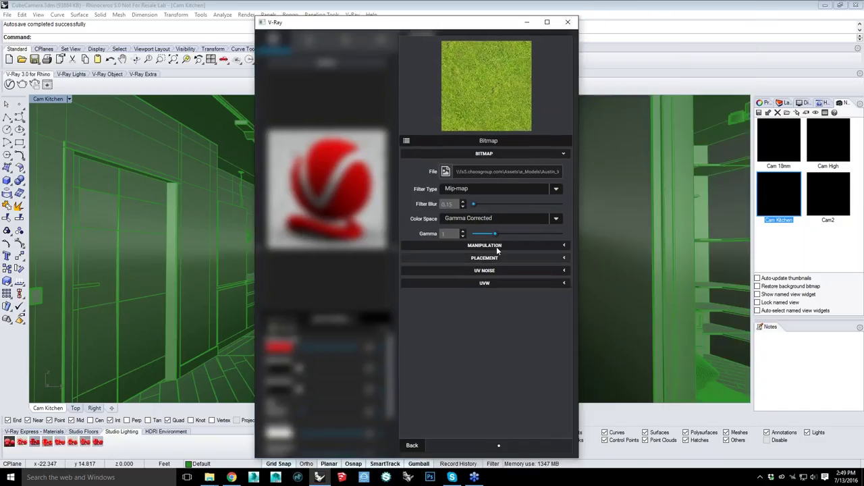
pyautogui.click(497, 247)
pyautogui.click(496, 246)
pyautogui.click(495, 259)
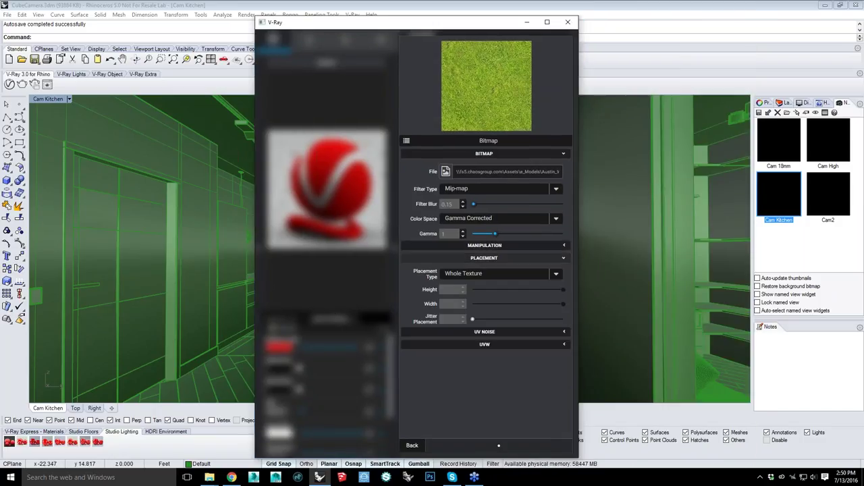
pyautogui.click(493, 274)
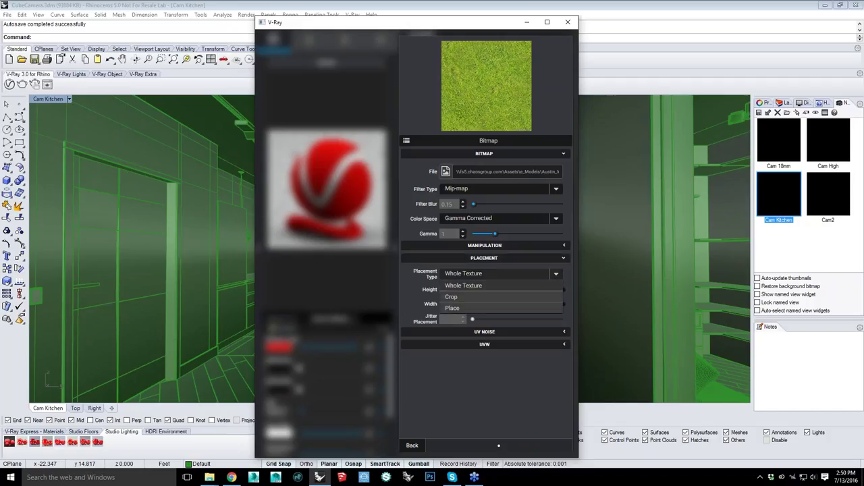
pyautogui.click(466, 273)
pyautogui.click(439, 258)
# Turn on Animate in the grass bitmap's UV Noise settings and collapse that section
pyautogui.click(439, 270)
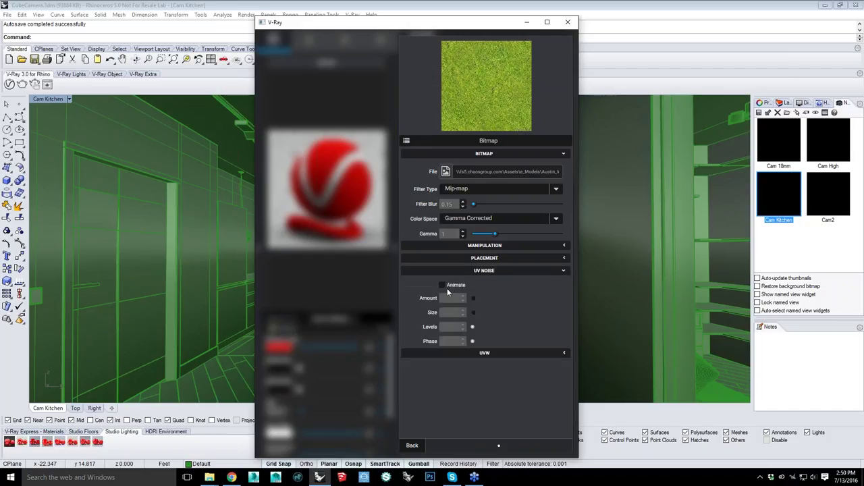
pyautogui.click(446, 287)
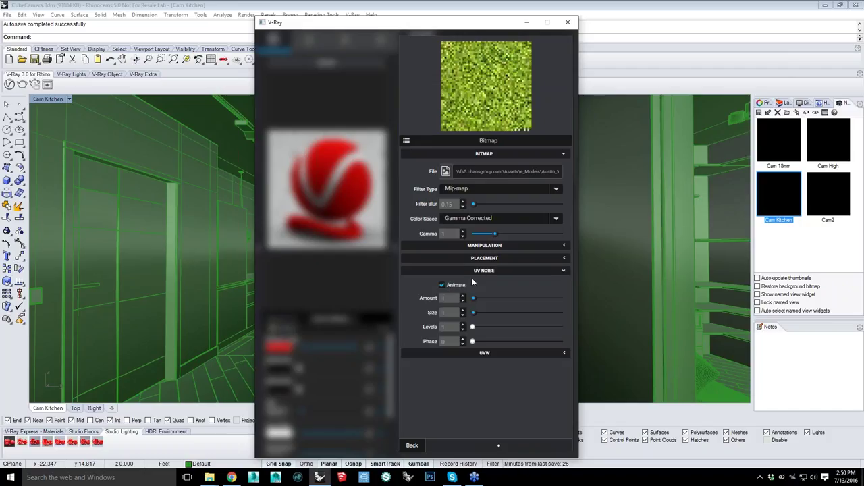
pyautogui.click(471, 270)
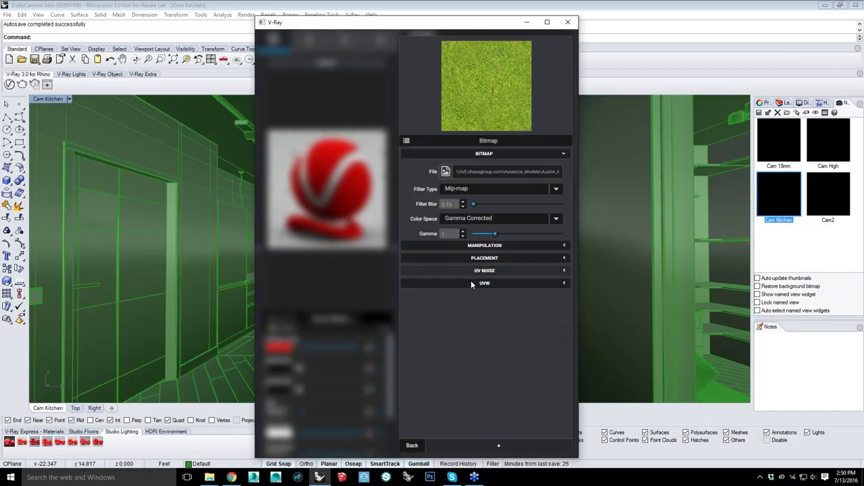
# Look through the grass bitmap's UVW mapping types and U and V repeat values, keeping UVWGenChannel, and return to the material
pyautogui.click(481, 283)
pyautogui.click(424, 297)
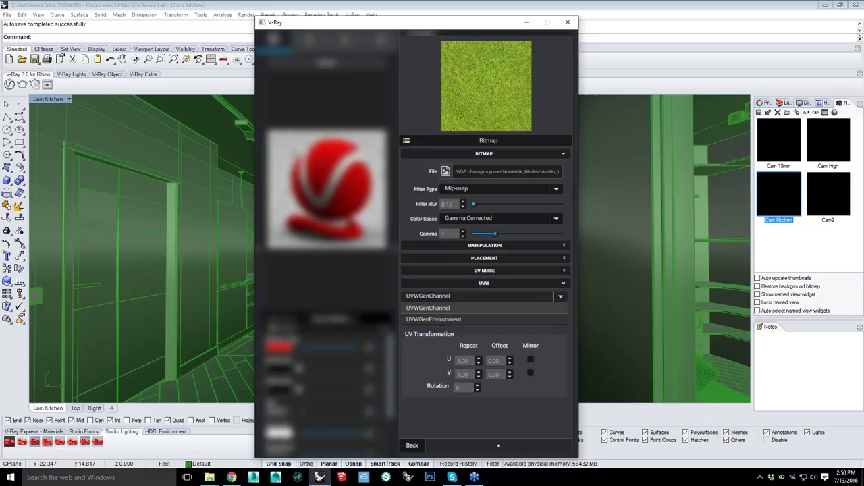
pyautogui.click(428, 308)
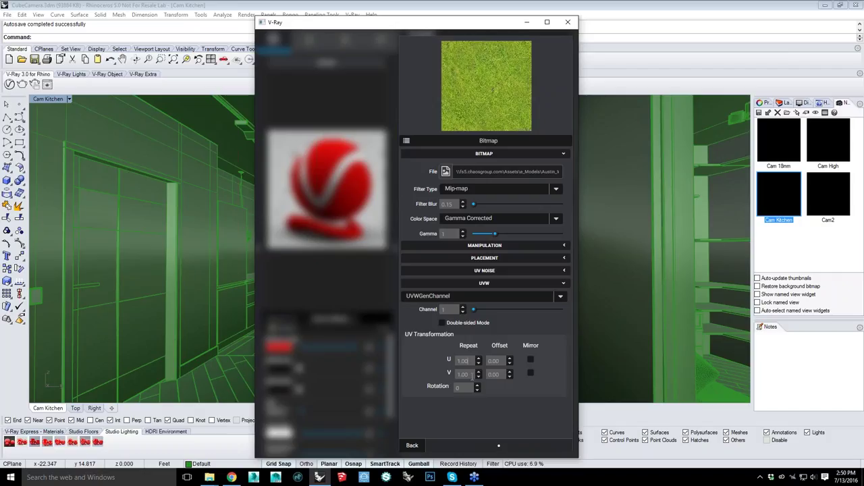
pyautogui.doubleClick(463, 361)
pyautogui.press('Tab')
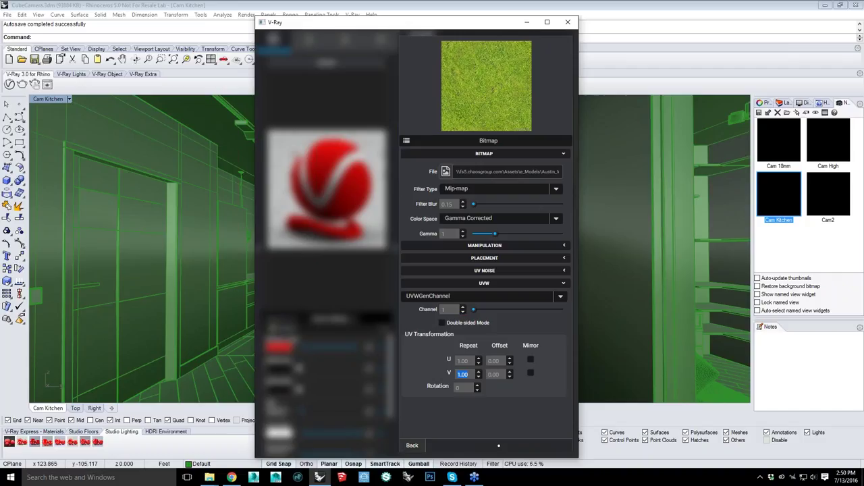
pyautogui.click(369, 346)
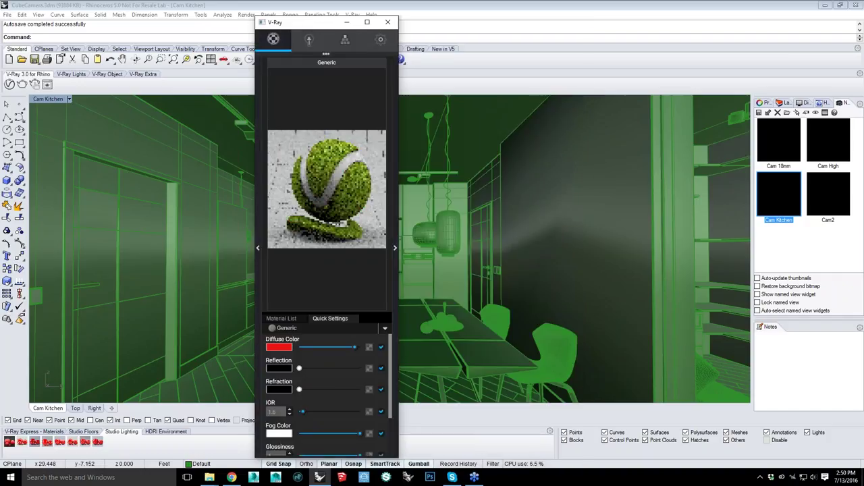
# Reopen the diffuse bitmap briefly, return to the material, collapse its advanced settings and move the editor near the screen's upper center
pyautogui.click(369, 346)
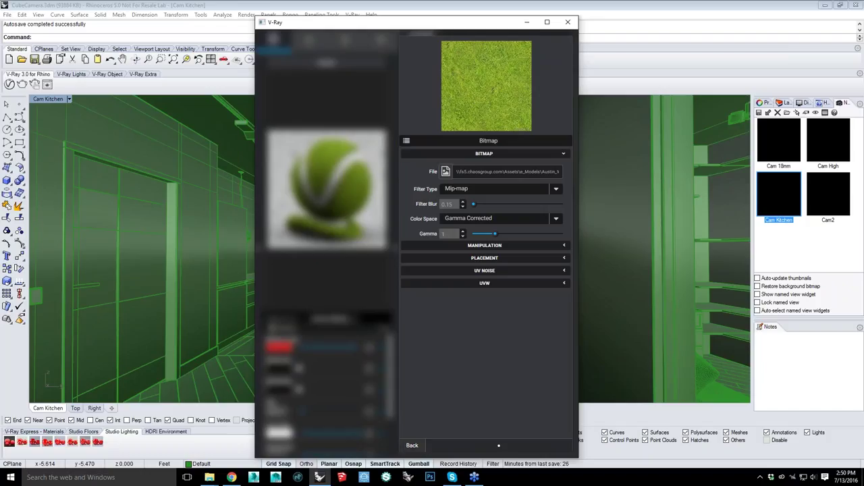
pyautogui.click(412, 445)
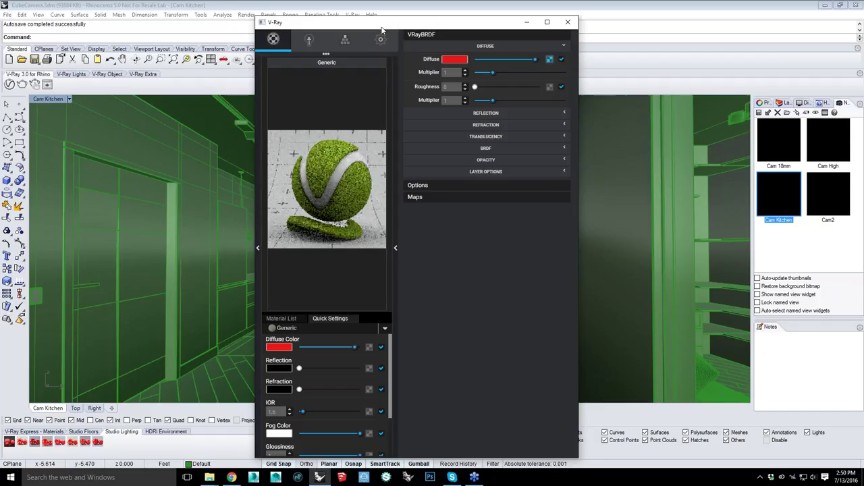
pyautogui.click(395, 248)
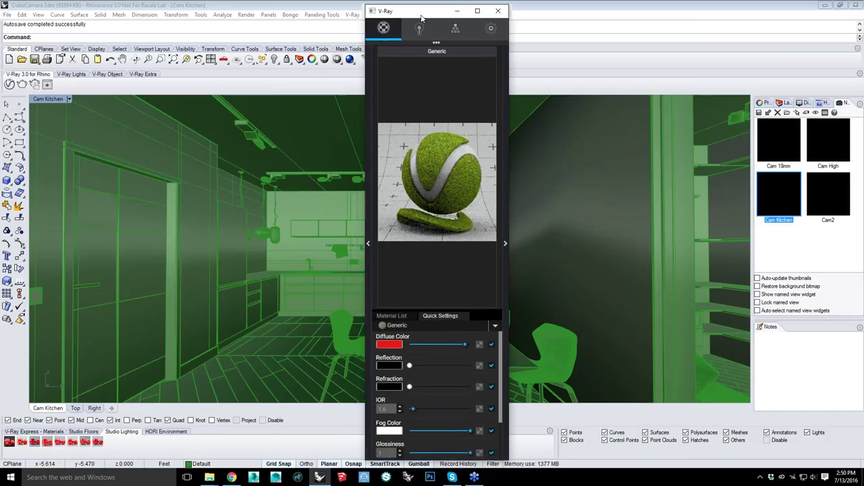
pyautogui.moveTo(429, 12)
pyautogui.mouseDown()
pyautogui.moveTo(62, 8)
pyautogui.moveTo(451, 14)
pyautogui.moveTo(436, 6)
pyautogui.mouseUp()
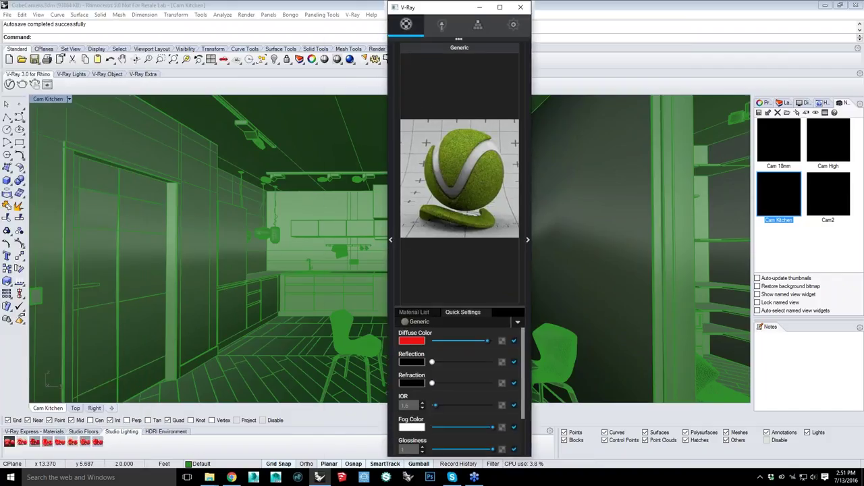
# Apply the Plastic preset to the Generic material with the grass texture in its Diffuse Color
pyautogui.click(414, 312)
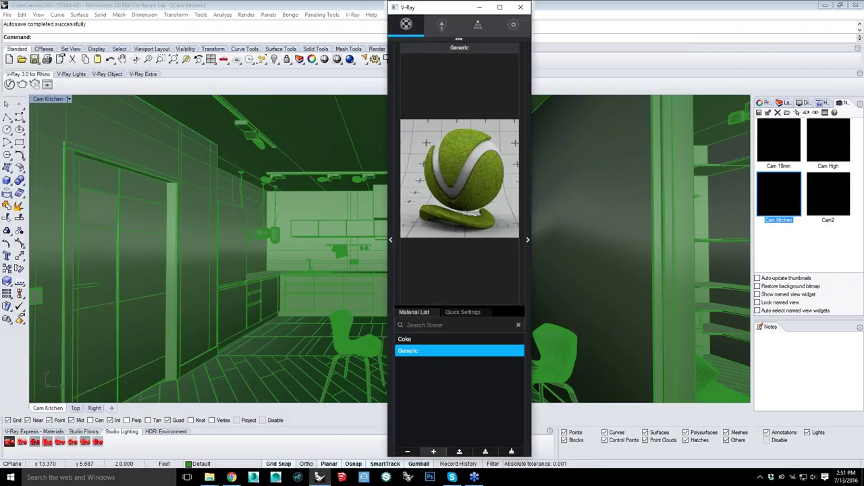
pyautogui.click(434, 451)
pyautogui.click(446, 310)
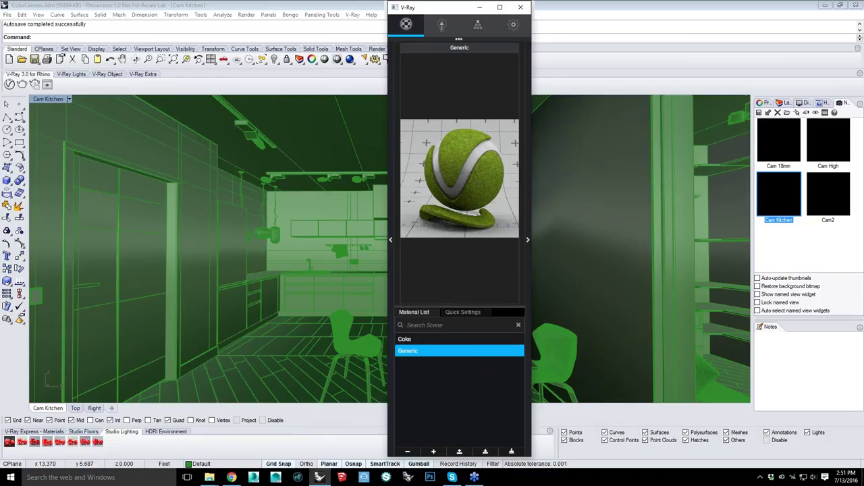
pyautogui.click(462, 312)
pyautogui.rightClick(501, 340)
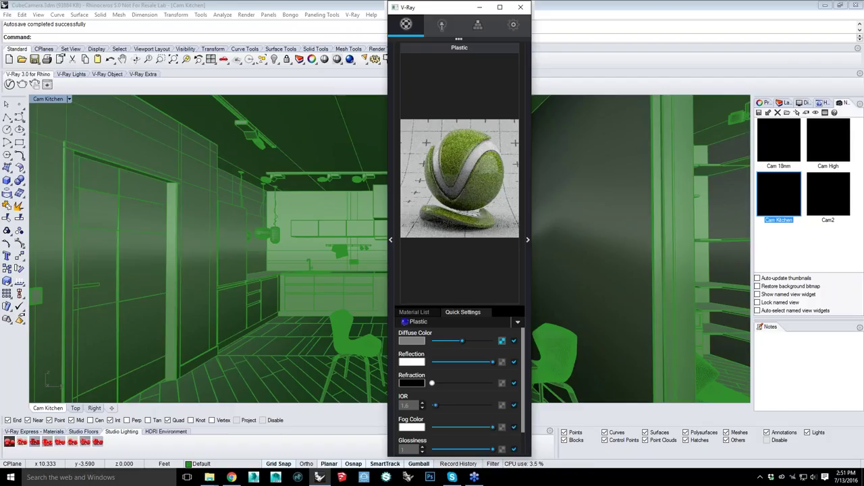
# Shorten the editor window, reduce the plastic's Reflection and set its Glossiness to 0.65
pyautogui.moveTo(458, 457); pyautogui.dragTo(458, 396)
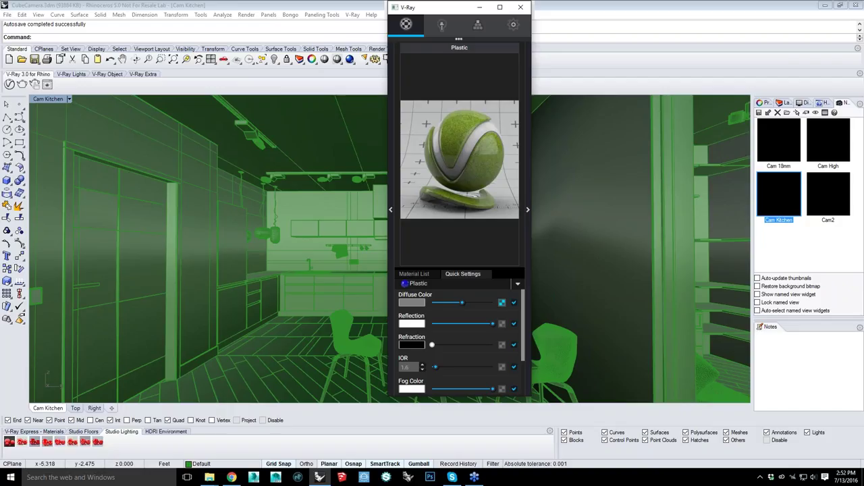
pyautogui.moveTo(492, 324); pyautogui.dragTo(455, 323)
pyautogui.scroll(-2, 477, 356)
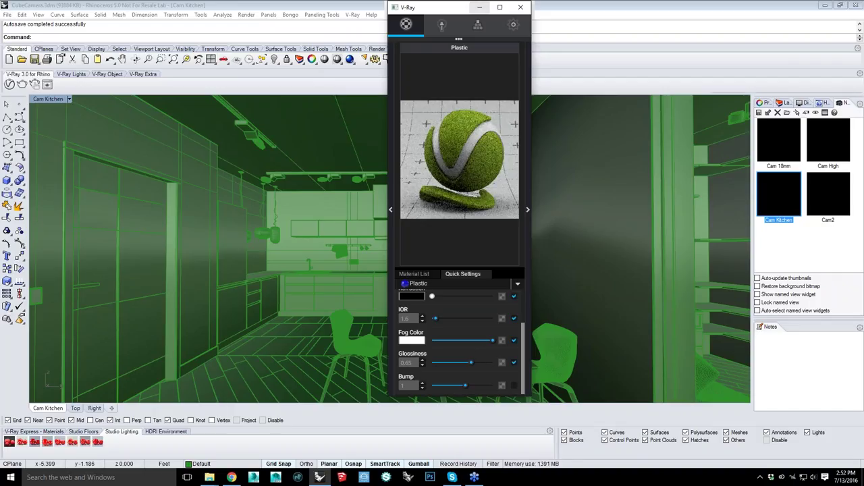
# Minimize the V-Ray editor and browse the Cam Kitchen viewport's display modes, keeping Shaded
pyautogui.click(480, 6)
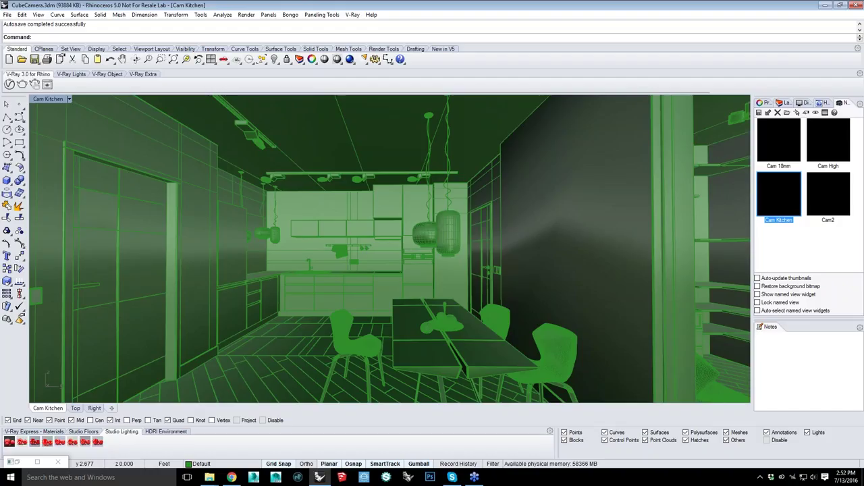
pyautogui.click(51, 98)
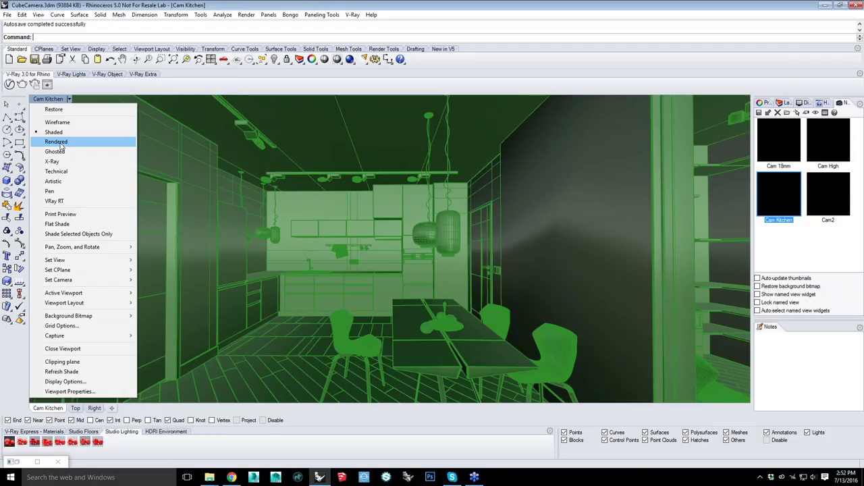
pyautogui.click(339, 137)
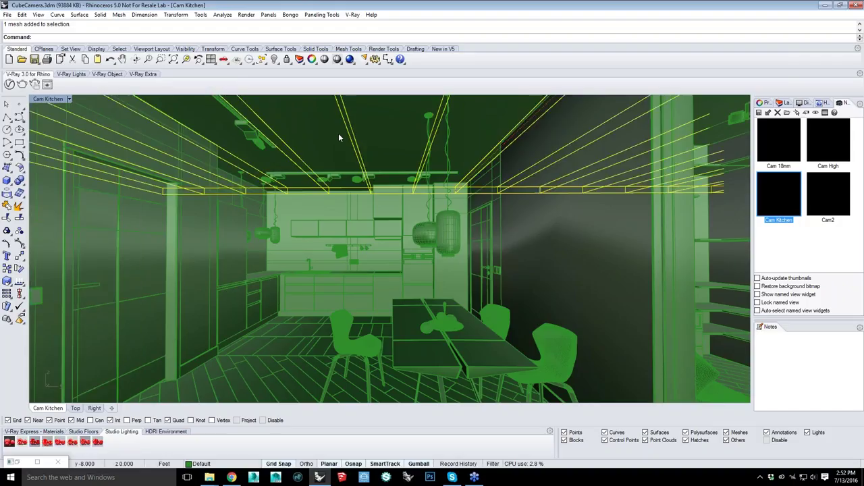